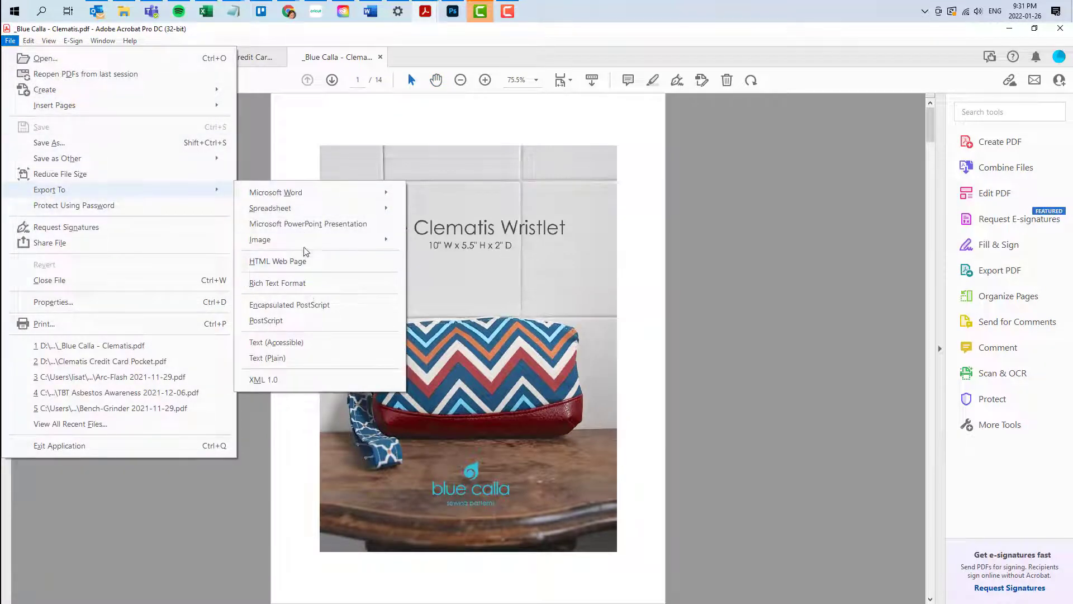
Export the Clematis Wristlet PDF as PNG pages into Cutting Files > _Blue Calla - Clematis.
{"action": "mouse_move", "coordinate": [260, 240]}
{"action": "left_click", "coordinate": [422, 290]}
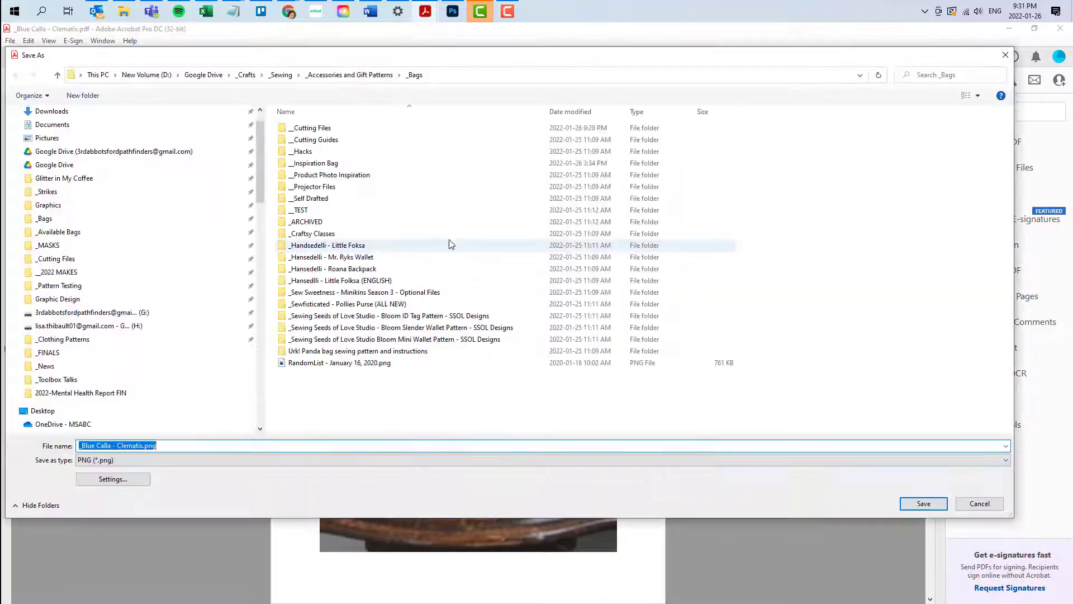
{"action": "double_click", "coordinate": [316, 129]}
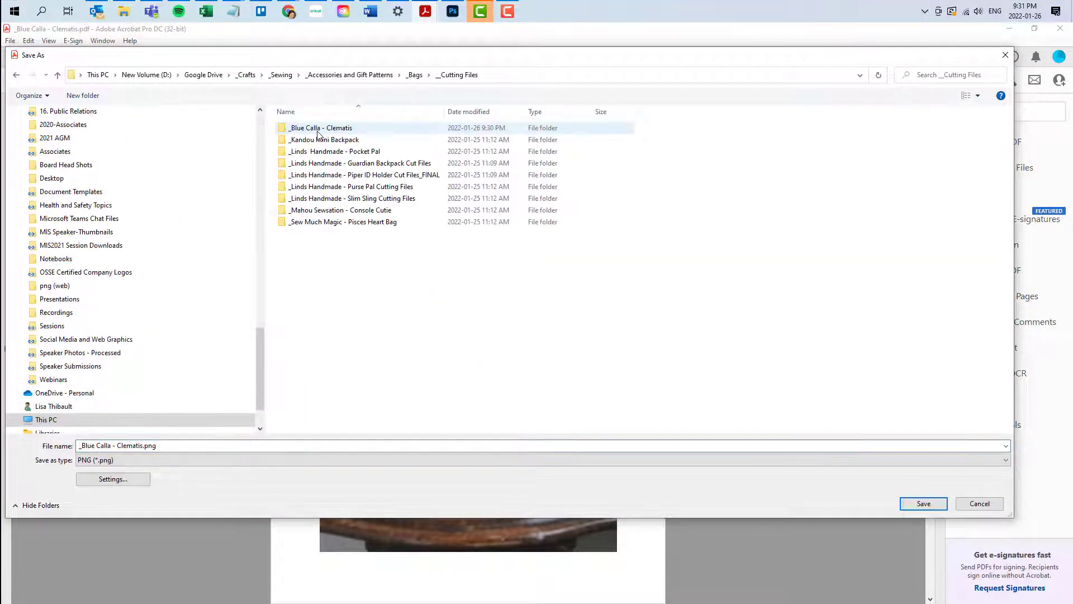
{"action": "double_click", "coordinate": [318, 133]}
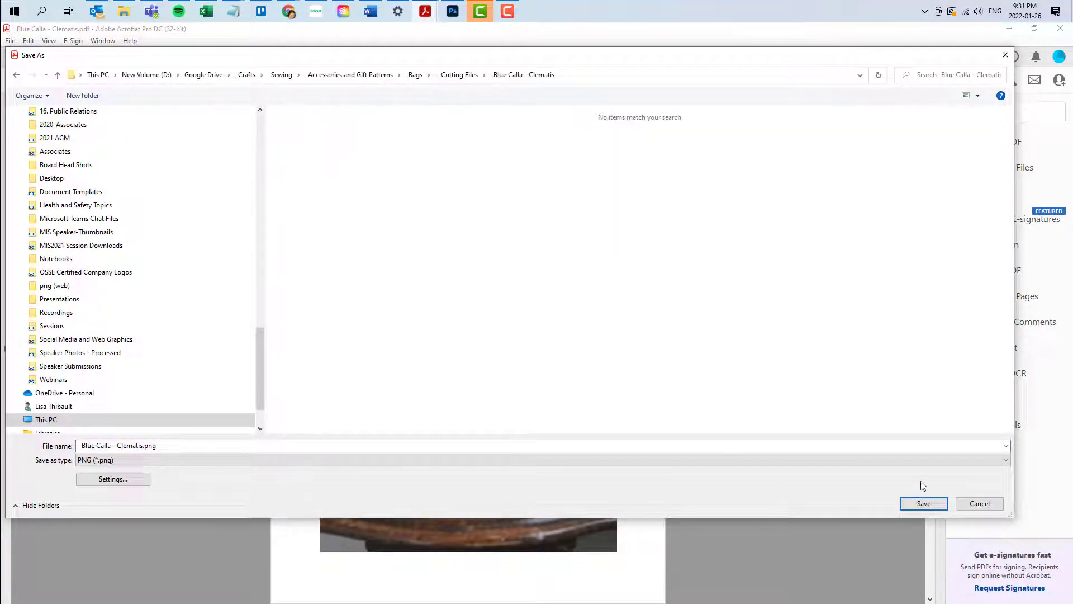
{"action": "left_click", "coordinate": [925, 502]}
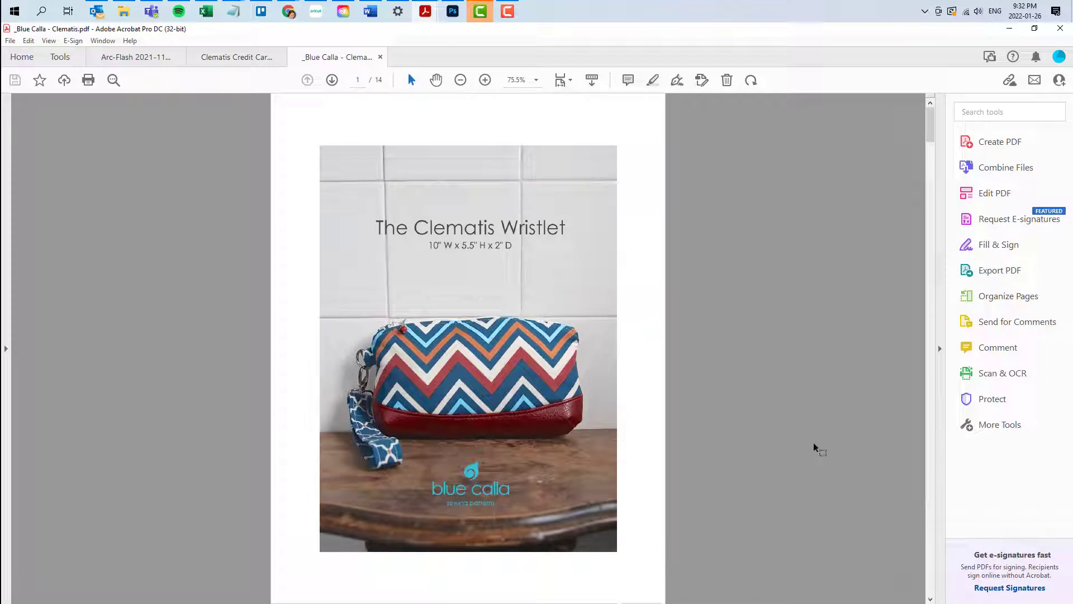
In File Explorer, browse into _Cutting Files > _Blue Calla - Clematis to view the 14 PNG pages.
{"action": "left_click", "coordinate": [124, 13]}
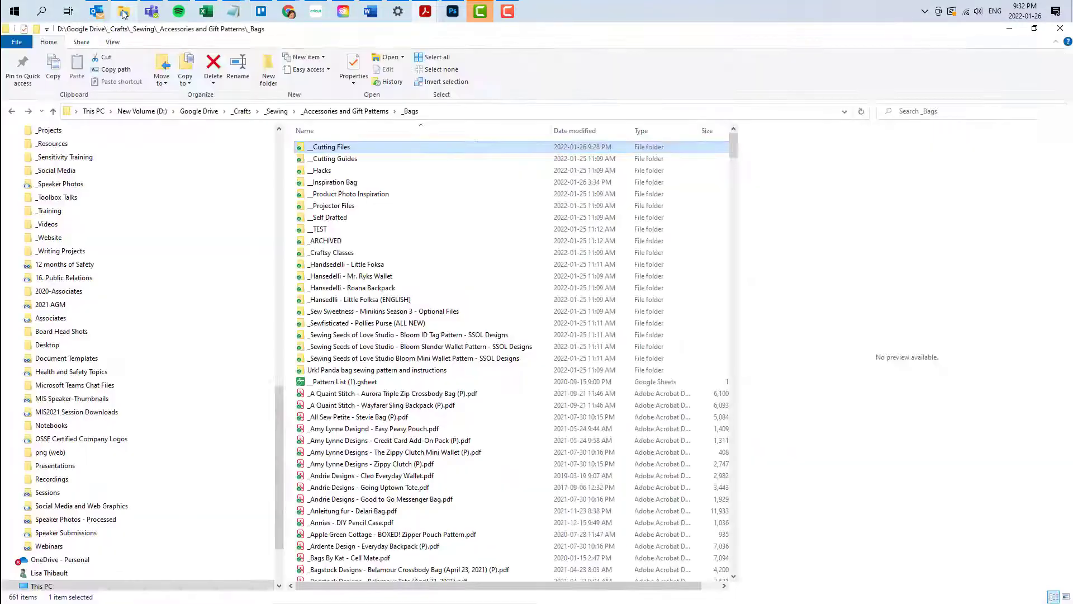
{"action": "double_click", "coordinate": [314, 147]}
{"action": "double_click", "coordinate": [314, 148]}
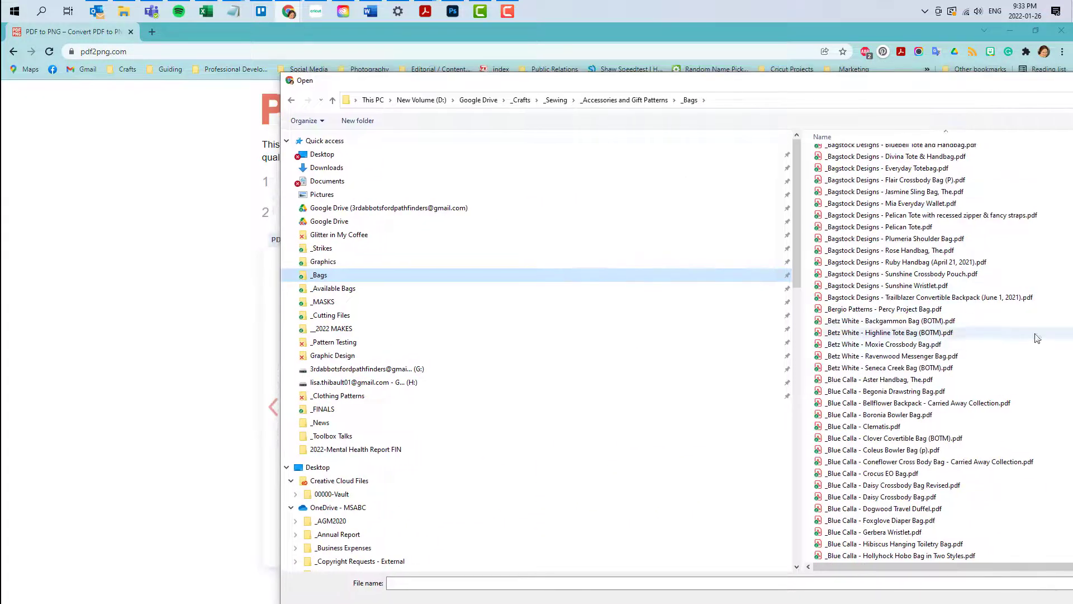
Upload _Blue Calla - Clematis.pdf to pdf2png.com for conversion.
{"action": "scroll", "coordinate": [961, 394], "scroll_direction": "down", "scroll_amount": 10}
{"action": "scroll", "coordinate": [959, 397], "scroll_direction": "down", "scroll_amount": 5}
{"action": "scroll", "coordinate": [956, 425], "scroll_direction": "up", "scroll_amount": 7}
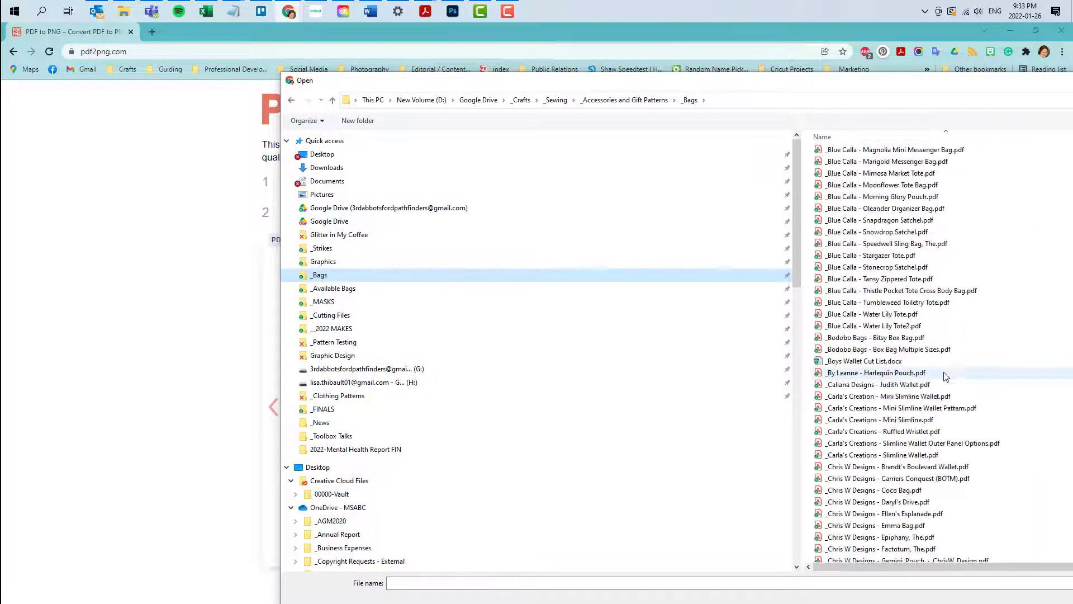
{"action": "scroll", "coordinate": [938, 293], "scroll_direction": "up", "scroll_amount": 7}
{"action": "scroll", "coordinate": [938, 290], "scroll_direction": "up", "scroll_amount": 3}
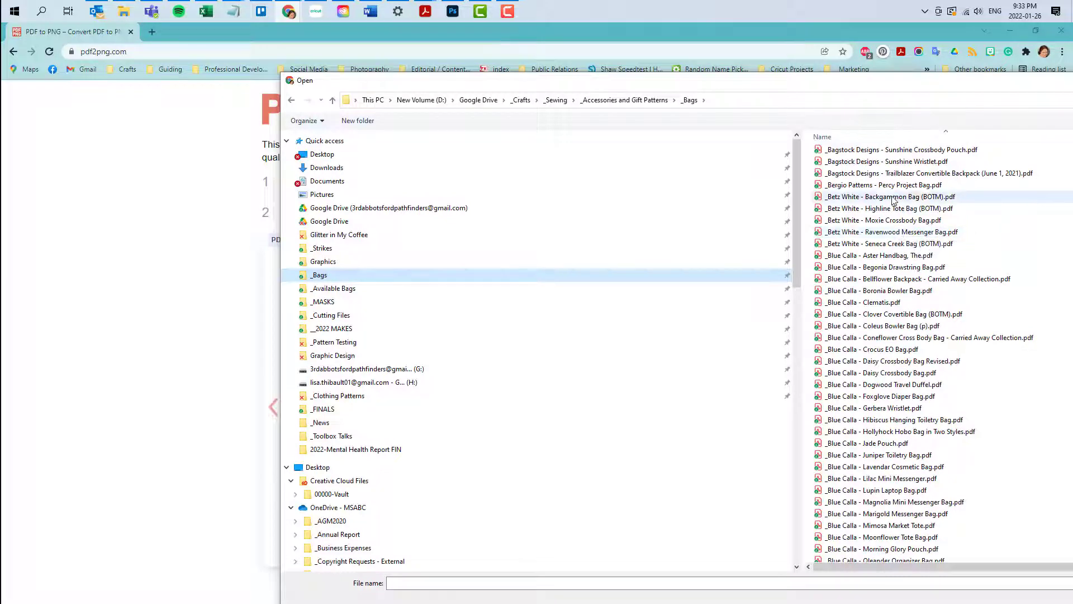
{"action": "left_click", "coordinate": [872, 302]}
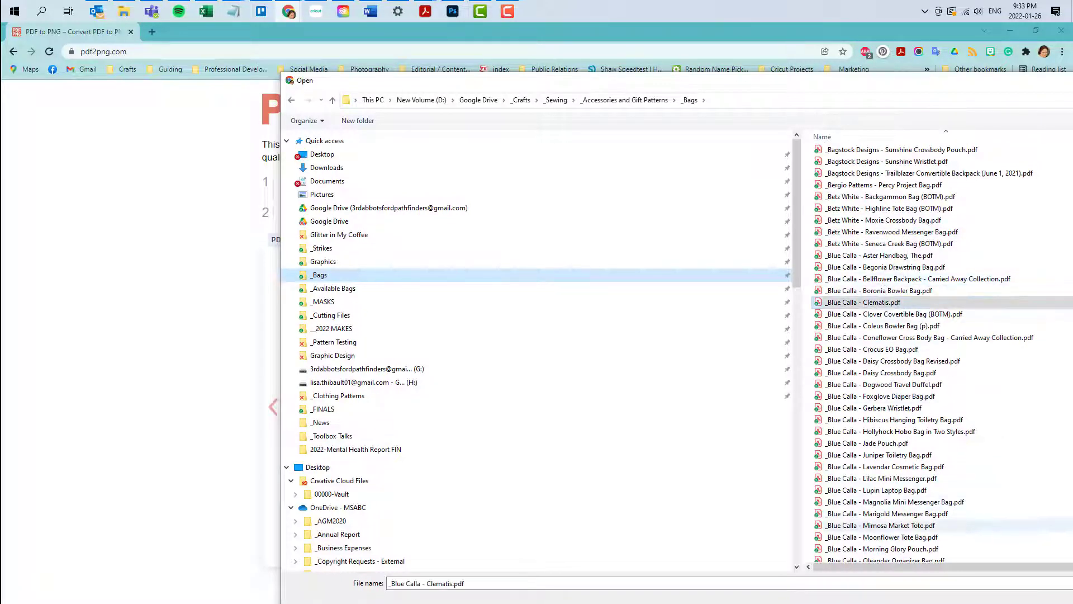
{"action": "key", "text": "Return"}
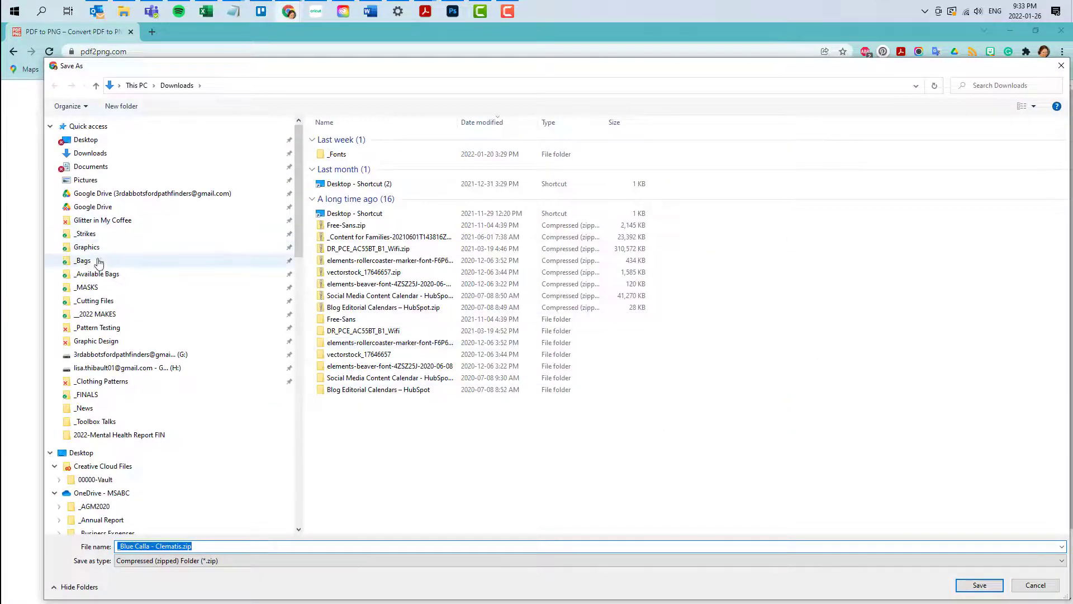
Save the PNG zip into a new '_Blue Calla - Clematis (2)' folder under Cutting Files.
{"action": "left_click", "coordinate": [98, 264]}
{"action": "double_click", "coordinate": [370, 139]}
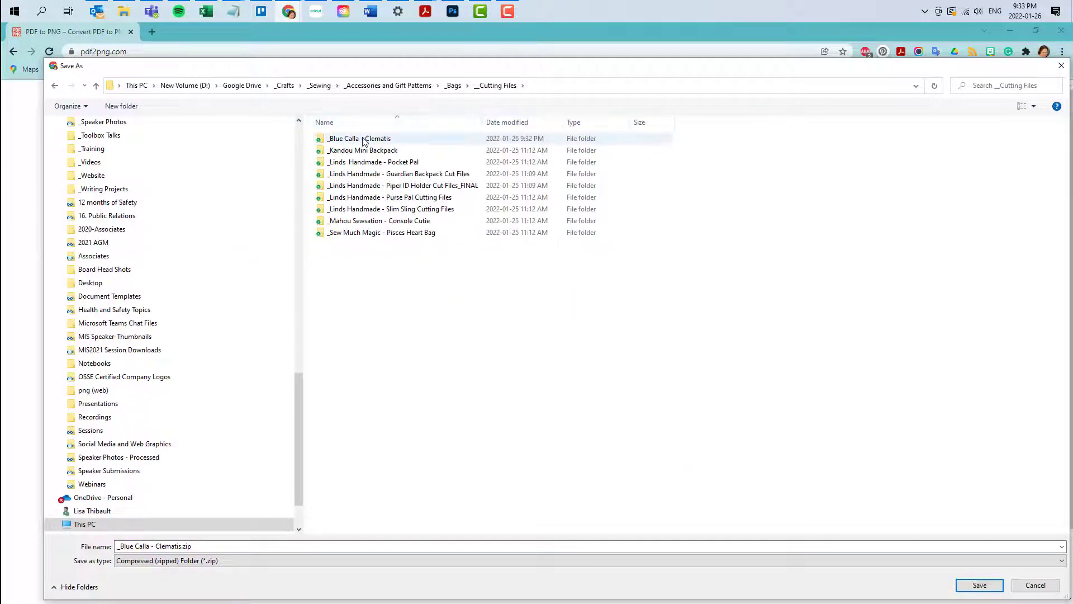
{"action": "right_click", "coordinate": [395, 446]}
{"action": "mouse_move", "coordinate": [452, 559]}
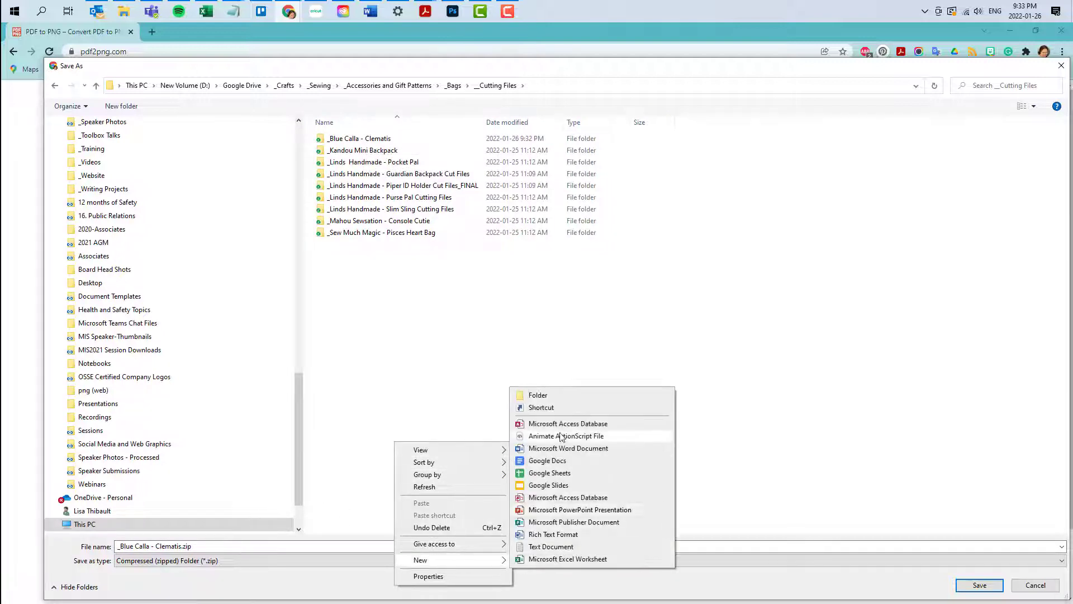
{"action": "left_click", "coordinate": [552, 396]}
{"action": "type", "text": "_Blu"}
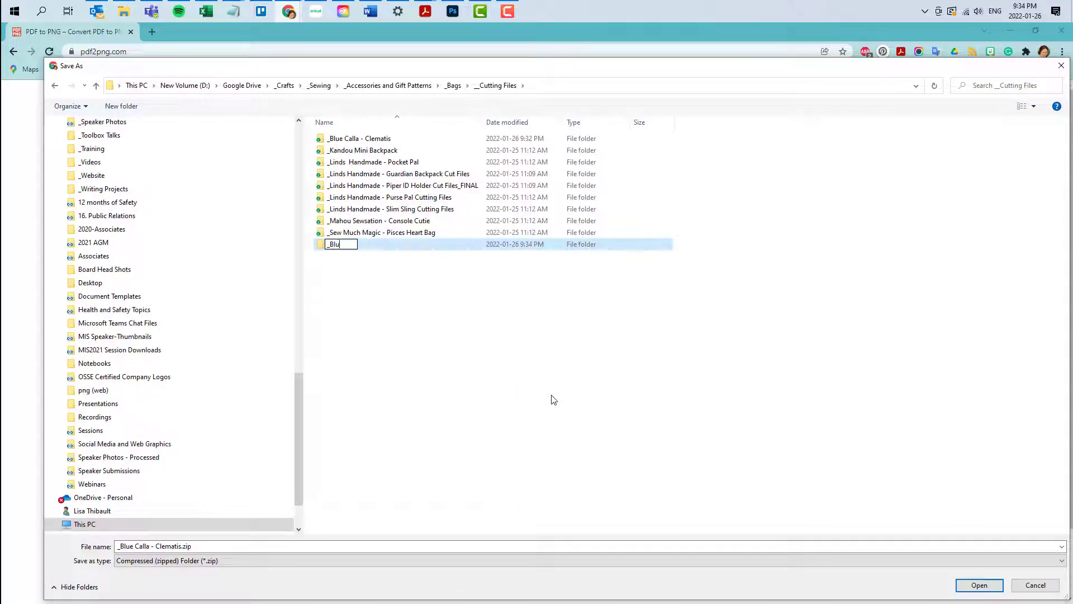
{"action": "type", "text": "e Calla - "}
{"action": "type", "text": "Clematis (2"}
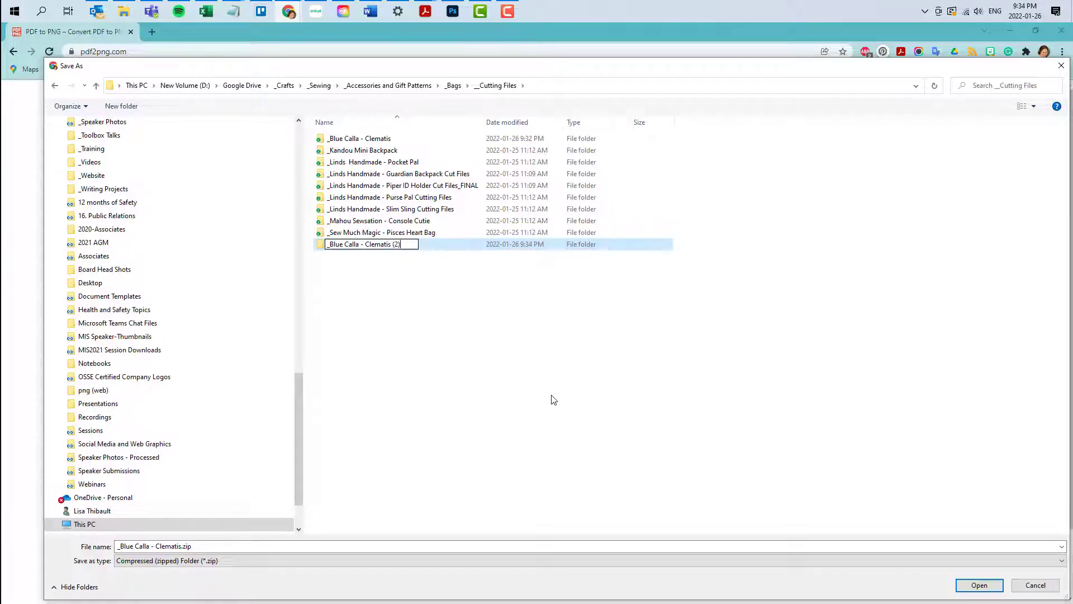
{"action": "key", "text": "Return"}
{"action": "key", "text": "Return"}
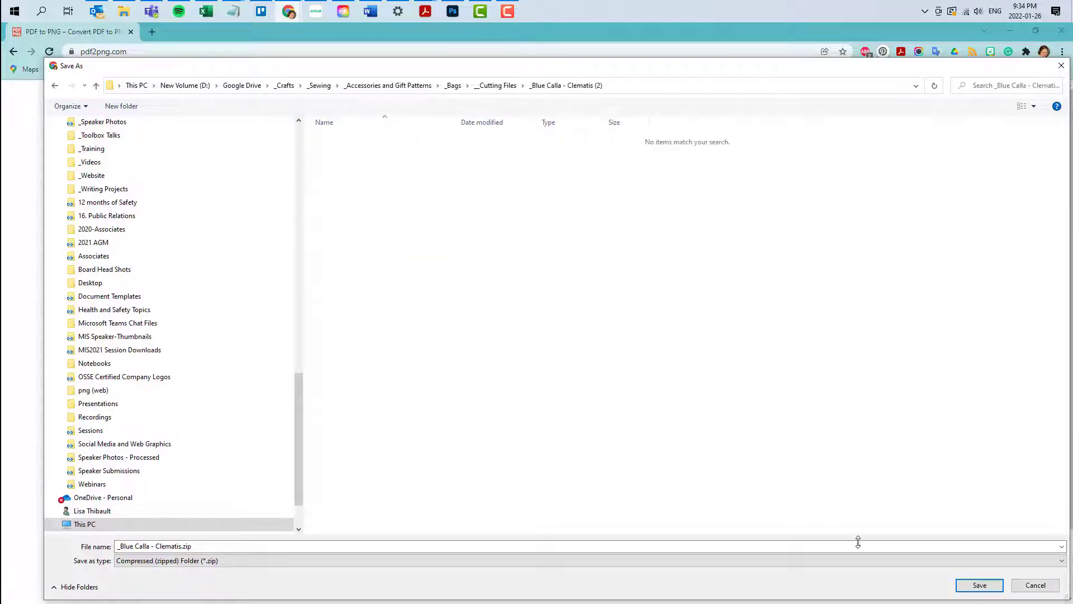
{"action": "left_click", "coordinate": [979, 585]}
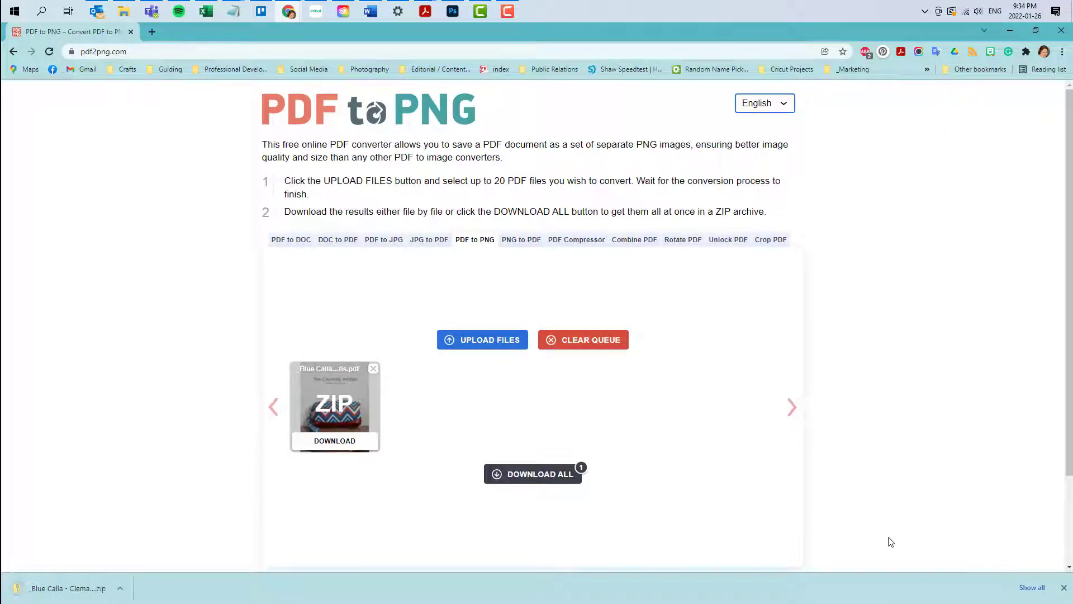
Show the downloaded Clematis zip in its folder and scan it for threats.
{"action": "left_click", "coordinate": [121, 588]}
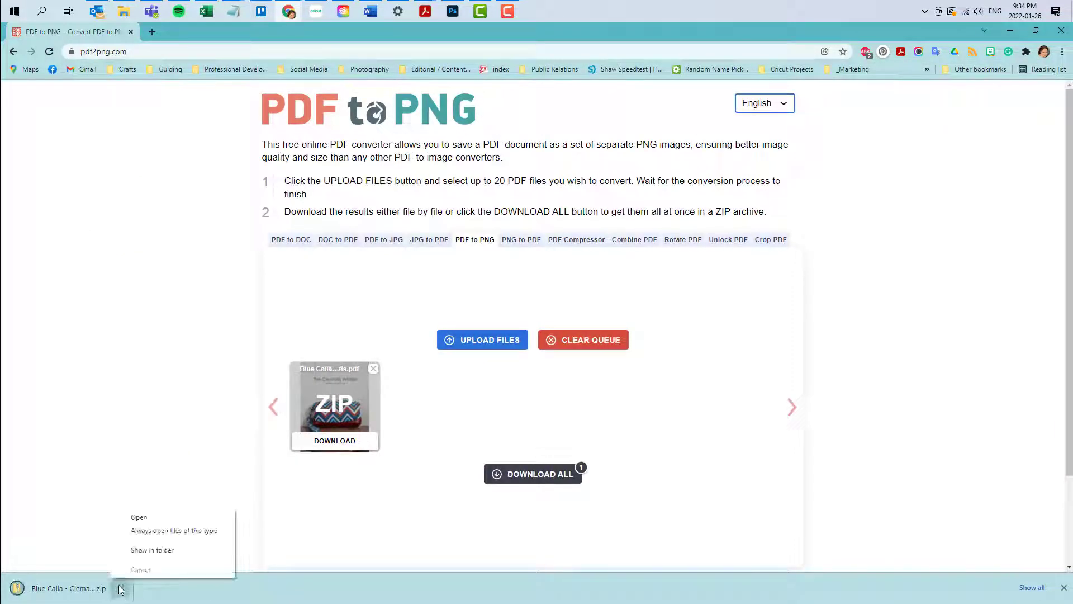
{"action": "left_click", "coordinate": [141, 553]}
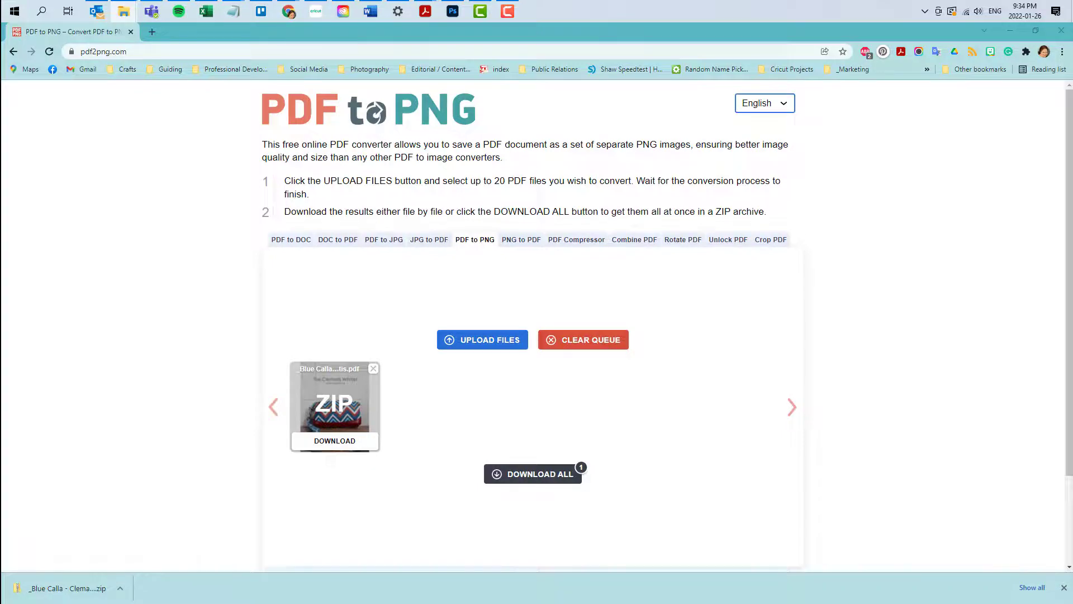
{"action": "double_click", "coordinate": [788, 101]}
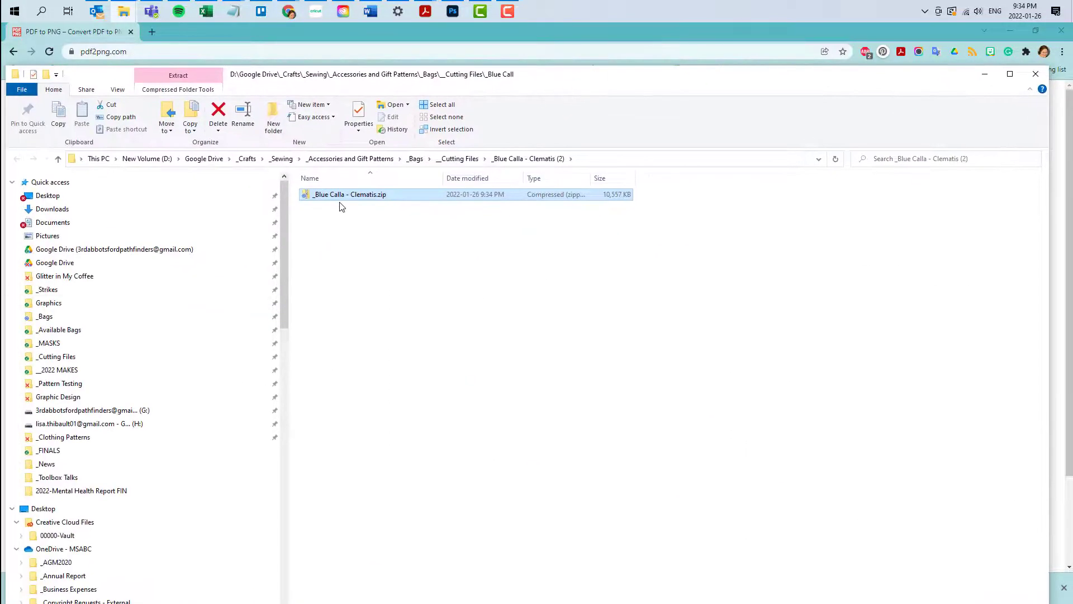
{"action": "right_click", "coordinate": [339, 204]}
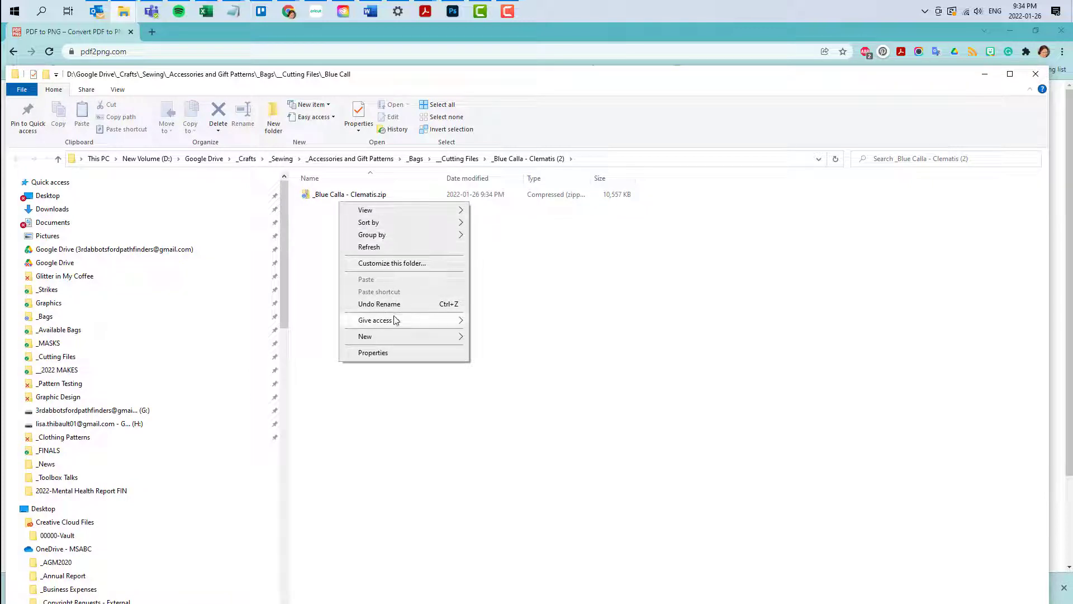
{"action": "right_click", "coordinate": [328, 199]}
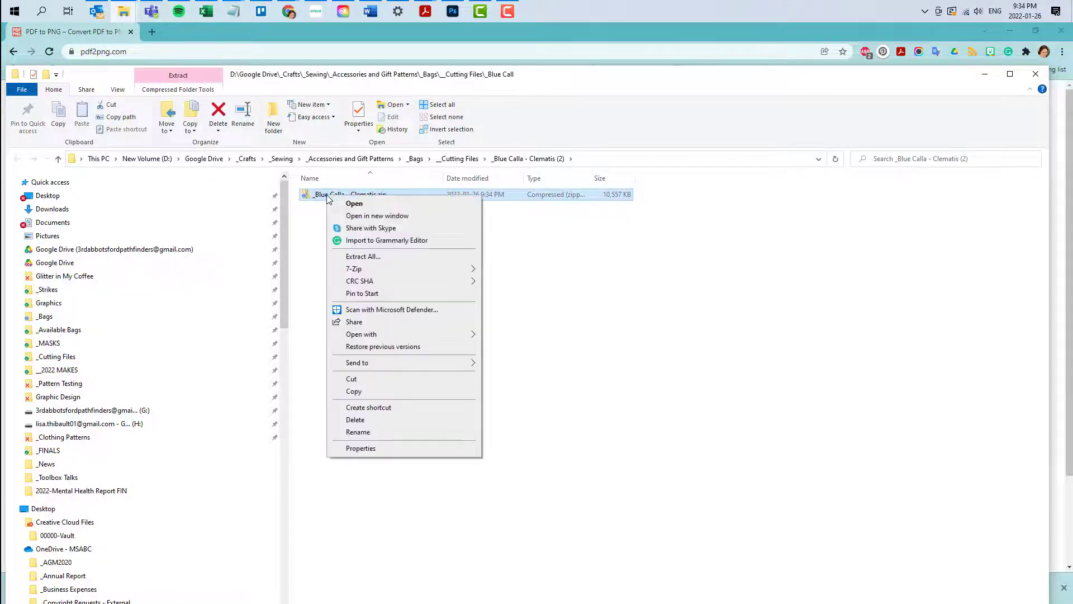
{"action": "left_click", "coordinate": [392, 310]}
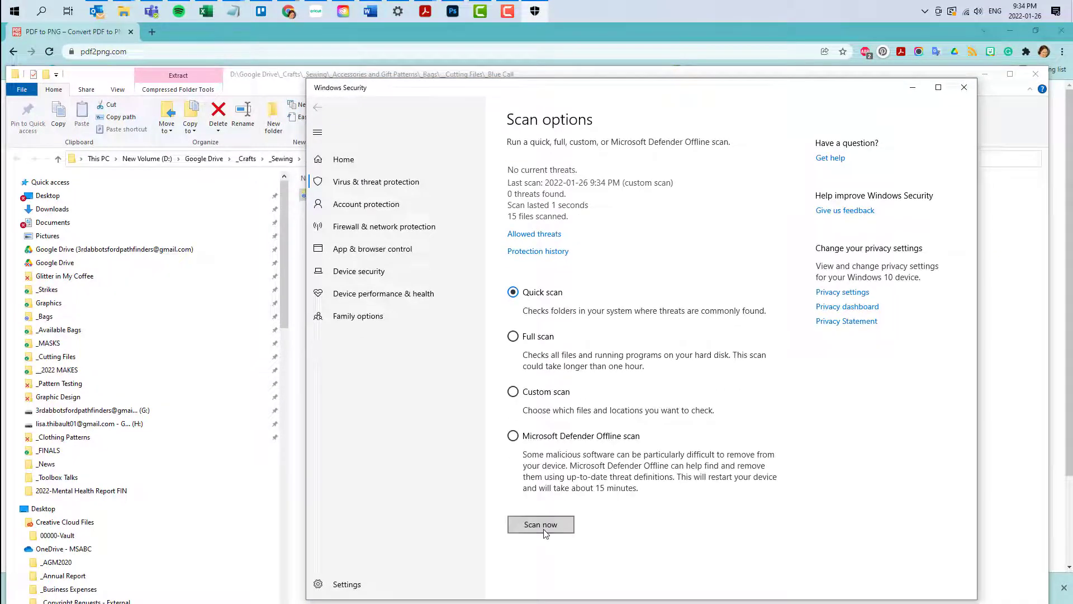
{"action": "left_click", "coordinate": [964, 87]}
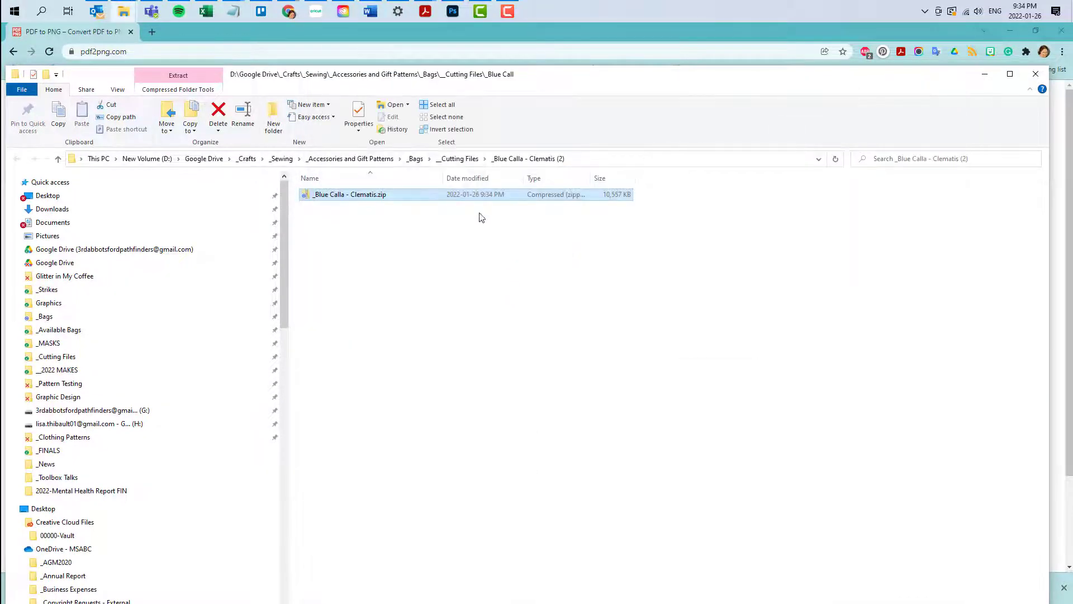
Extract the zip beside itself and open the extracted _Blue Calla - Clematis folder.
{"action": "right_click", "coordinate": [352, 200]}
{"action": "left_click", "coordinate": [385, 259]}
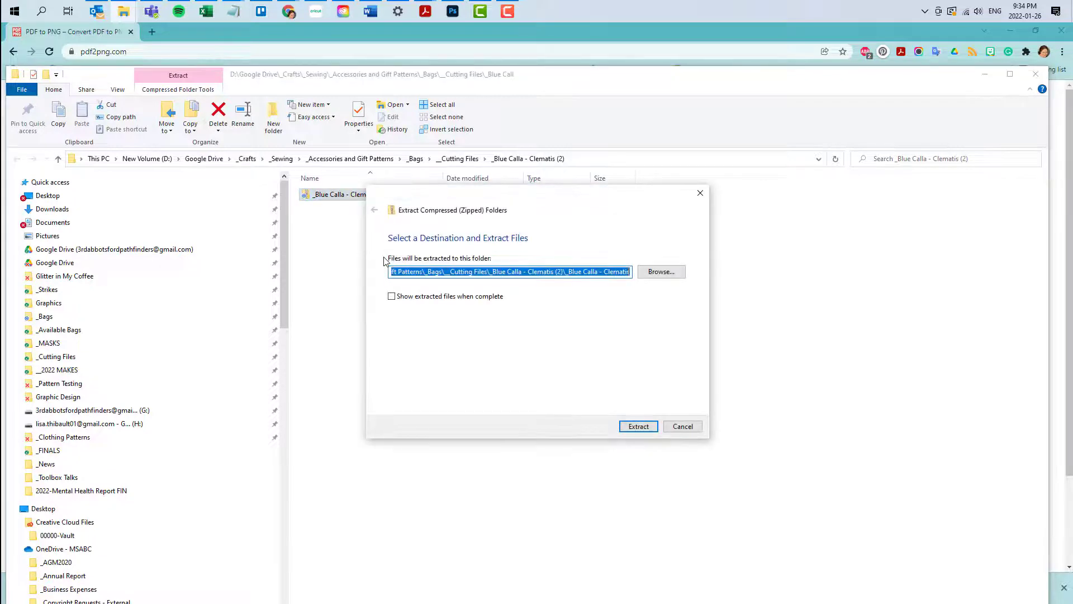
{"action": "left_click", "coordinate": [639, 427]}
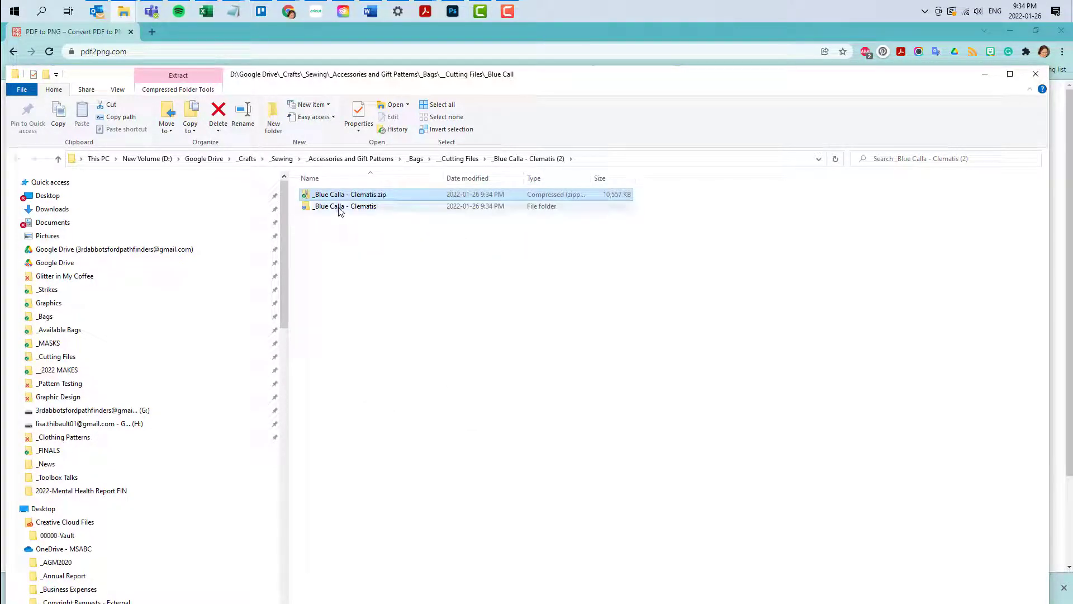
{"action": "double_click", "coordinate": [341, 206]}
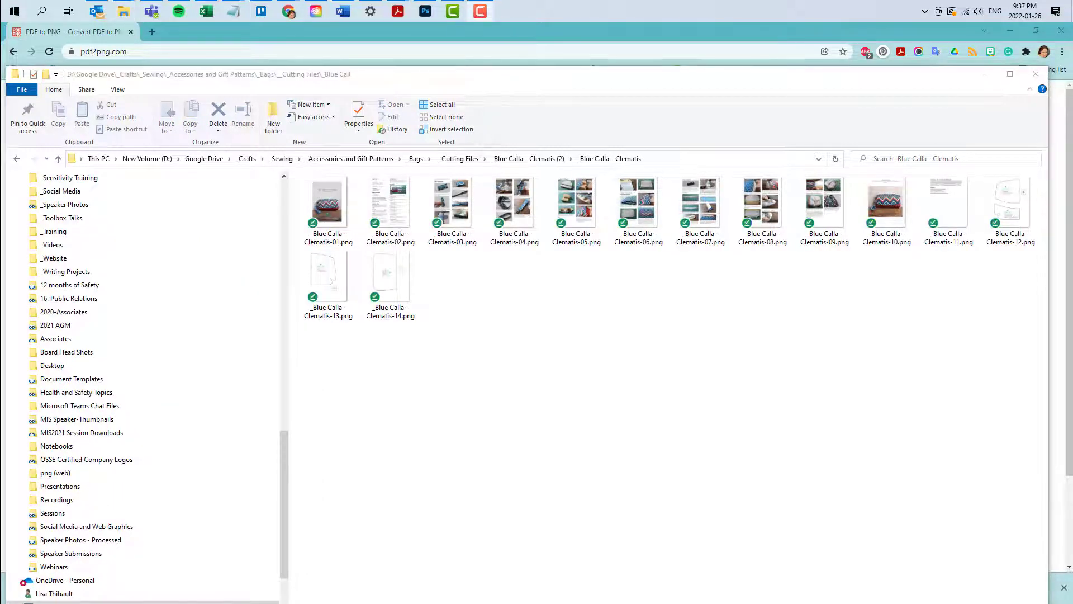
Launch Cricut Design Space from the Start menu.
{"action": "key", "text": "super"}
{"action": "type", "text": "cri"}
{"action": "key", "text": "Return"}
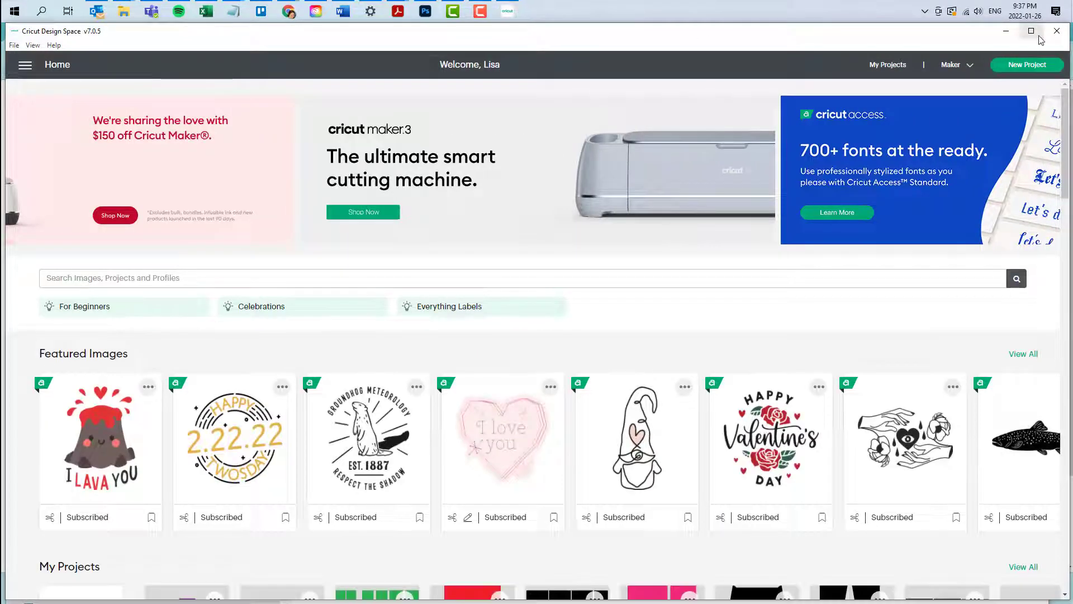
Maximize Cricut Design Space, start a new project and begin an image upload.
{"action": "left_click", "coordinate": [1031, 30]}
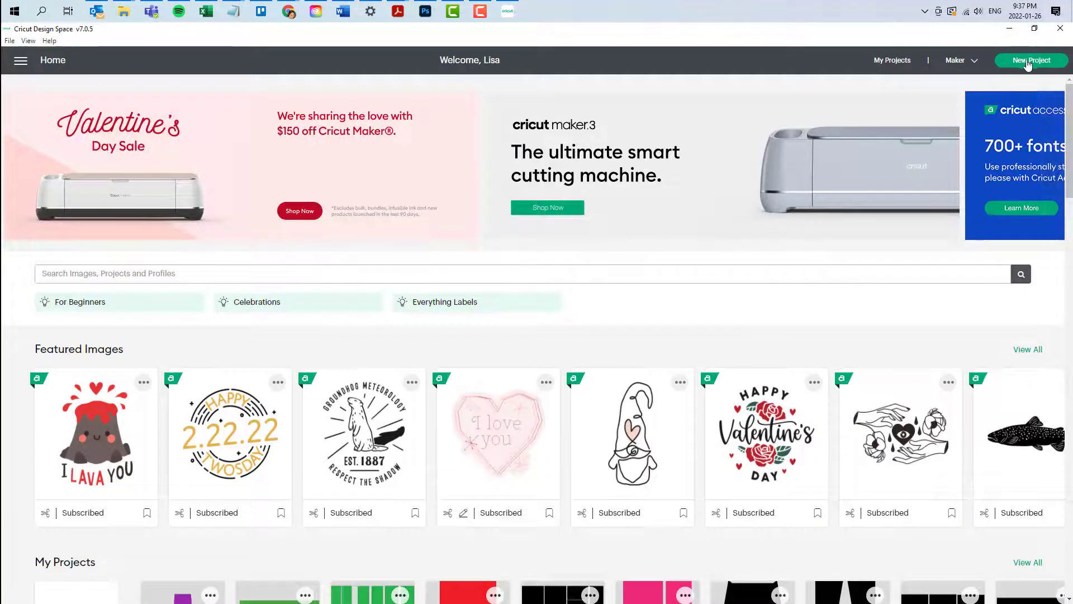
{"action": "left_click", "coordinate": [1027, 65]}
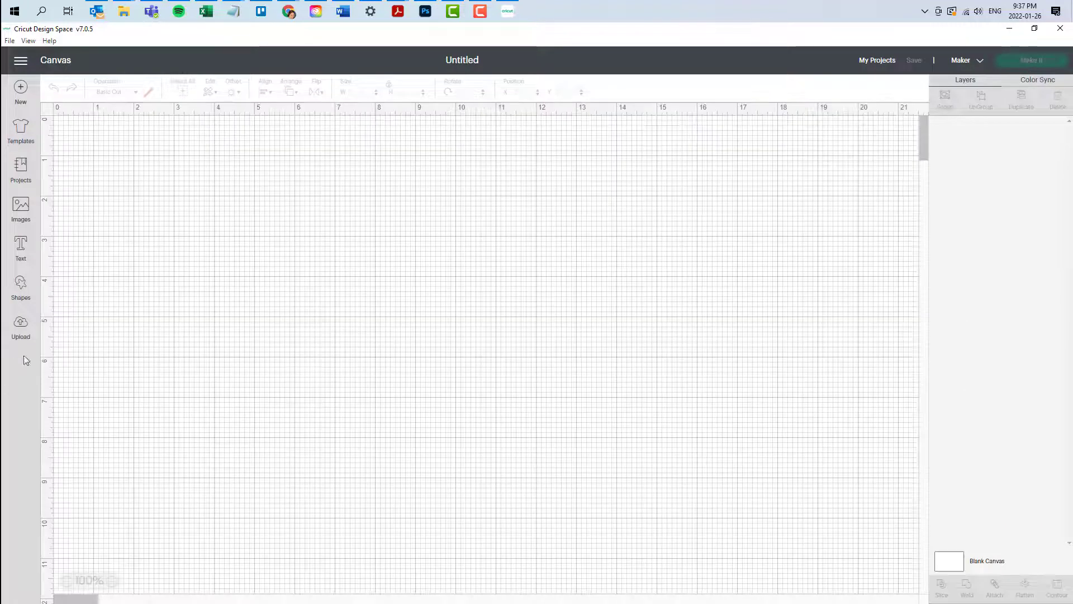
{"action": "left_click", "coordinate": [30, 334]}
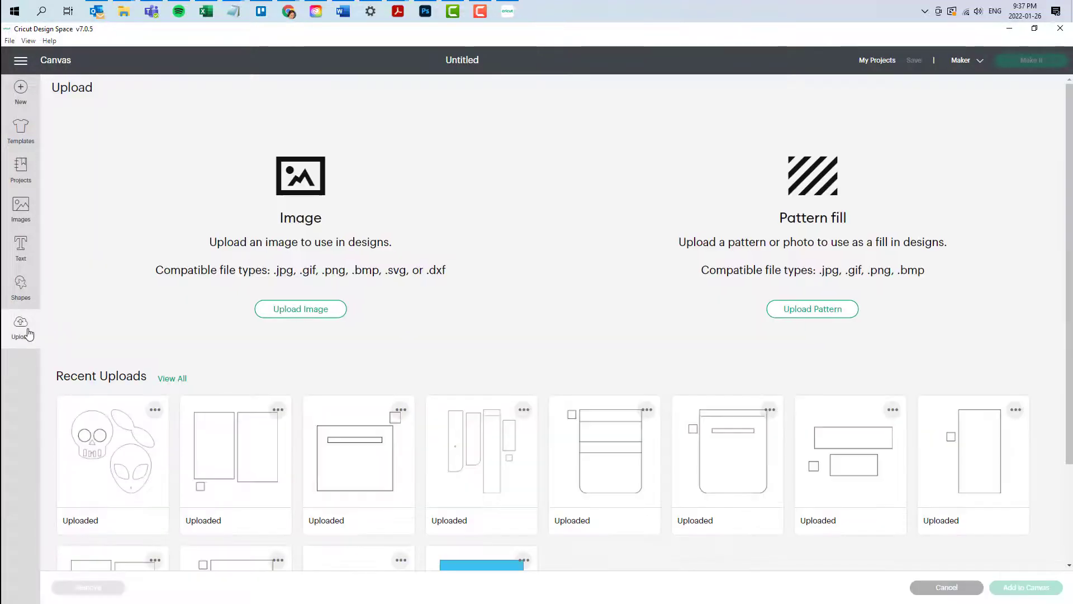
{"action": "left_click", "coordinate": [294, 315]}
Browse to _Bags > Cutting Files > _Blue Calla - Clematis and select Page_12.png.
{"action": "left_click", "coordinate": [563, 325]}
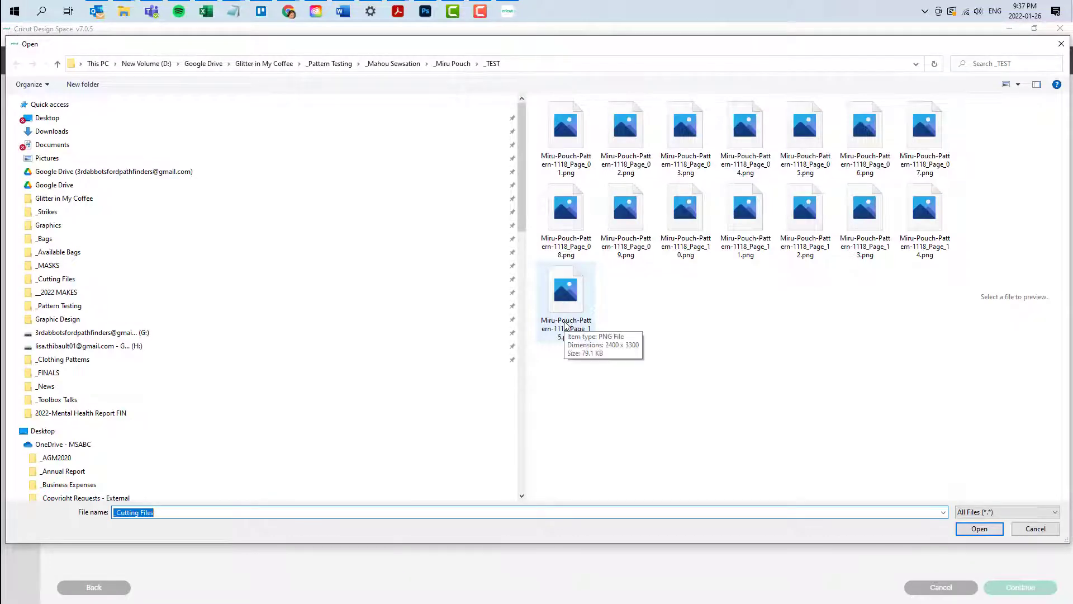
{"action": "left_click", "coordinate": [329, 63]}
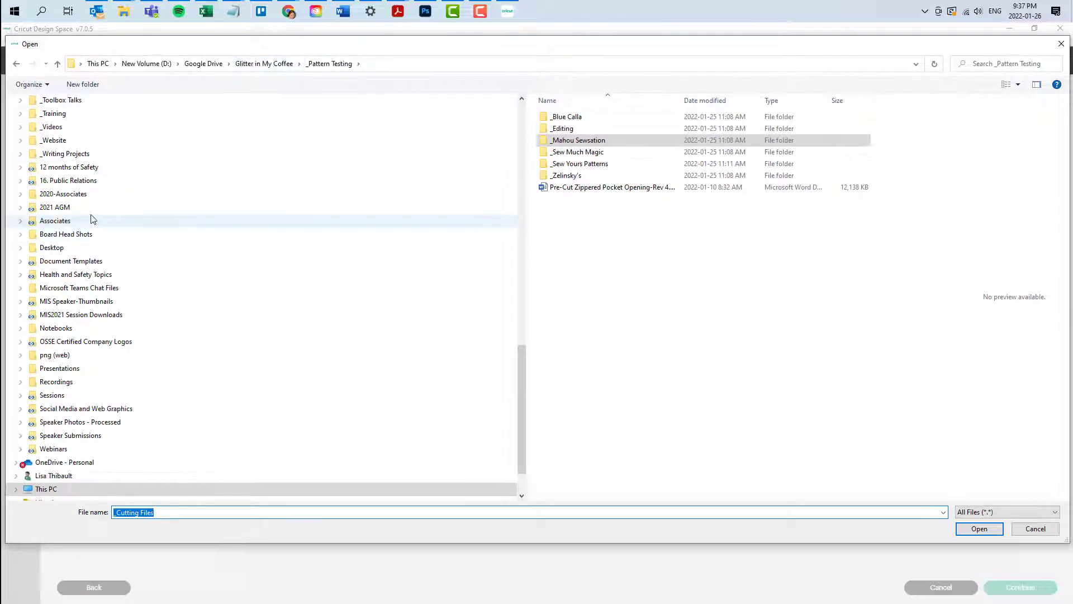
{"action": "scroll", "coordinate": [84, 227], "scroll_direction": "up", "scroll_amount": 10}
{"action": "scroll", "coordinate": [62, 185], "scroll_direction": "up", "scroll_amount": 10}
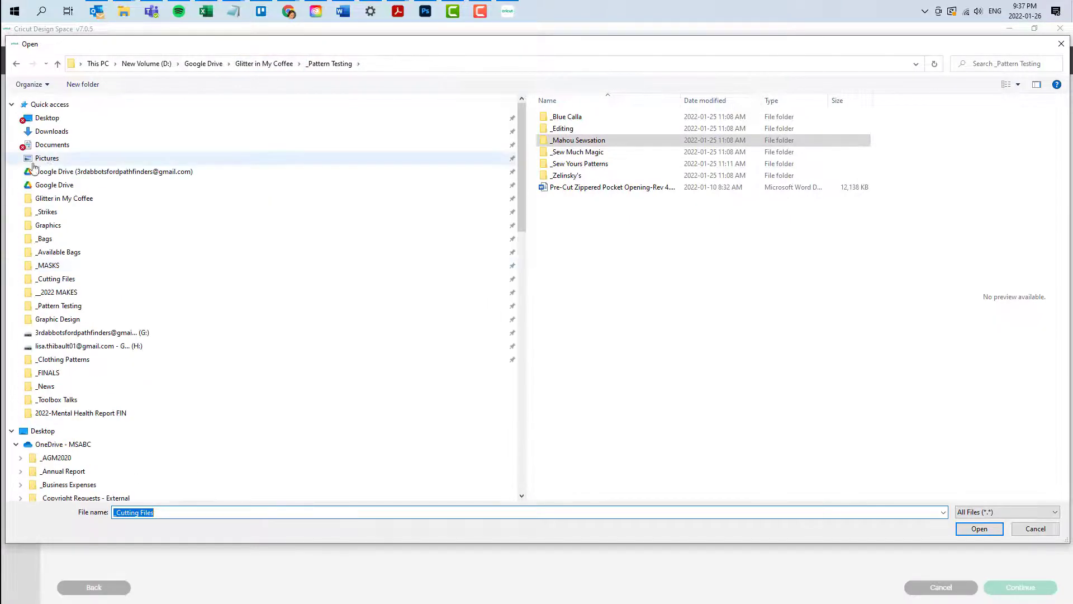
{"action": "left_click", "coordinate": [45, 239]}
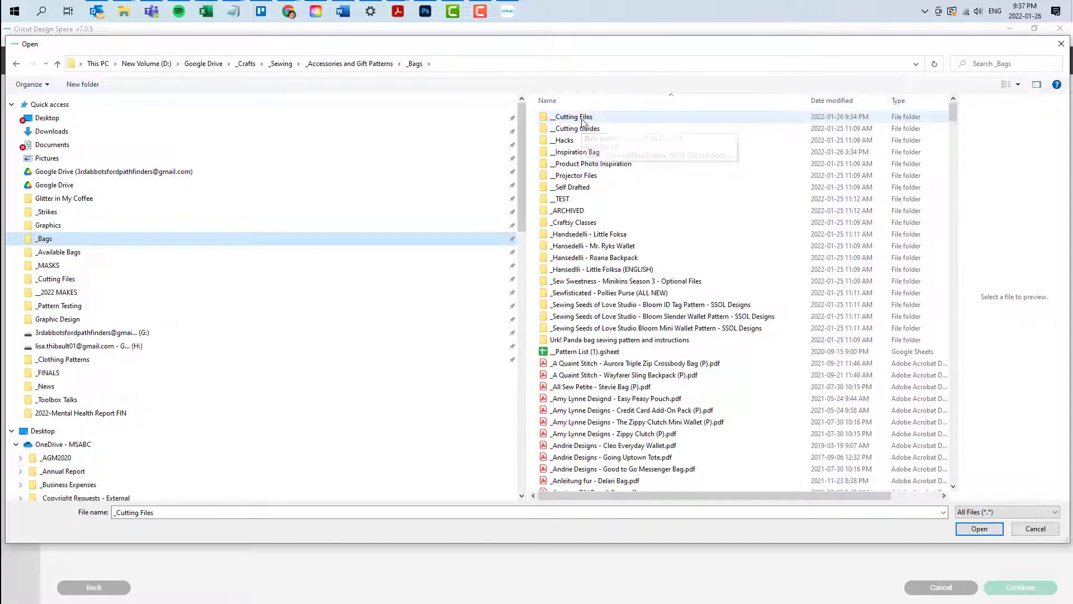
{"action": "double_click", "coordinate": [583, 118]}
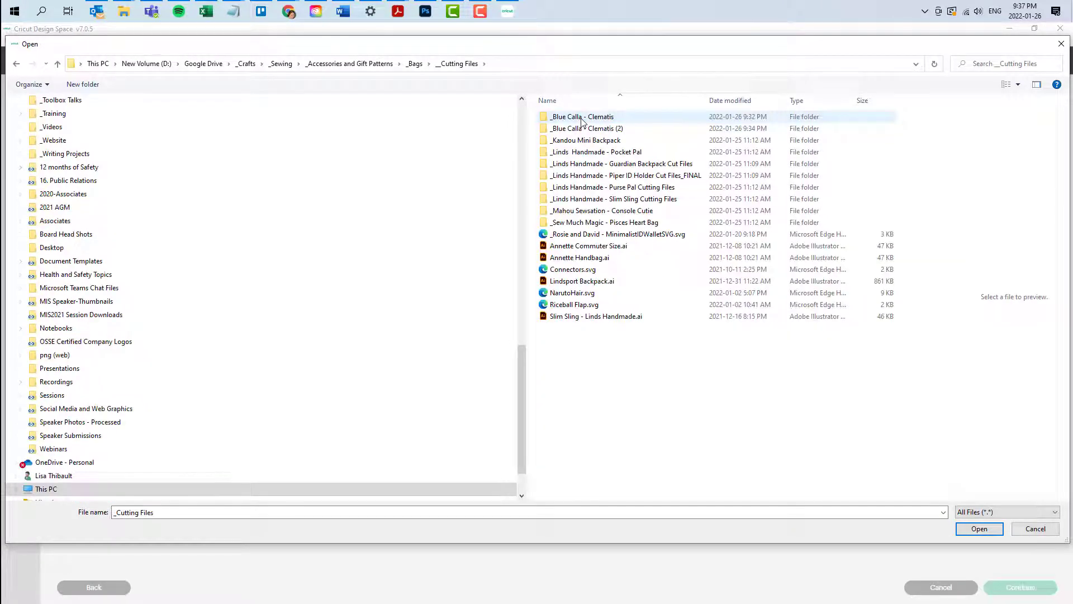
{"action": "double_click", "coordinate": [582, 118]}
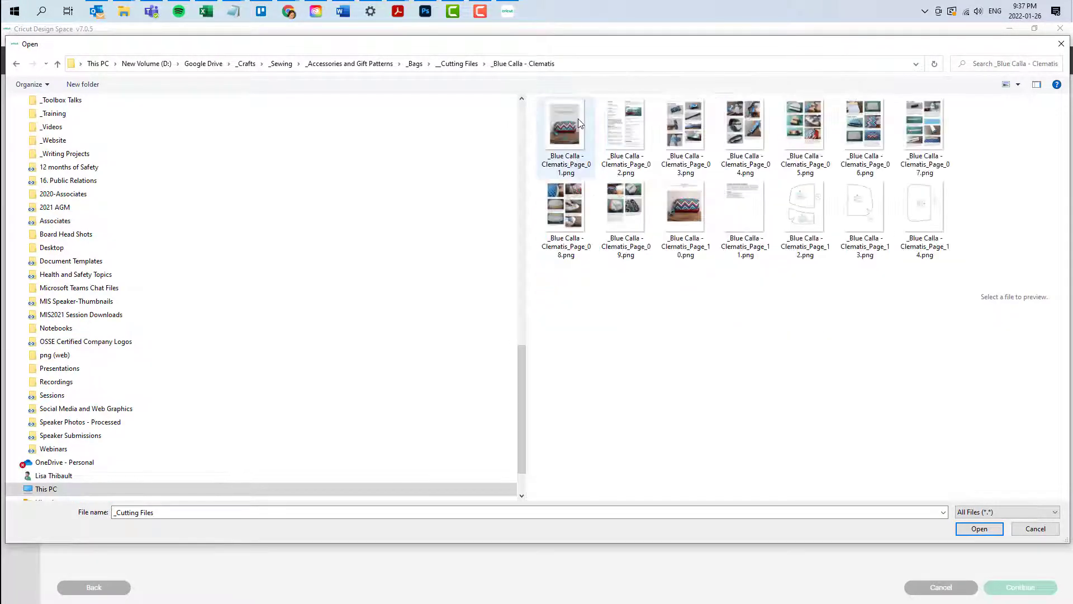
{"action": "left_click", "coordinate": [805, 209]}
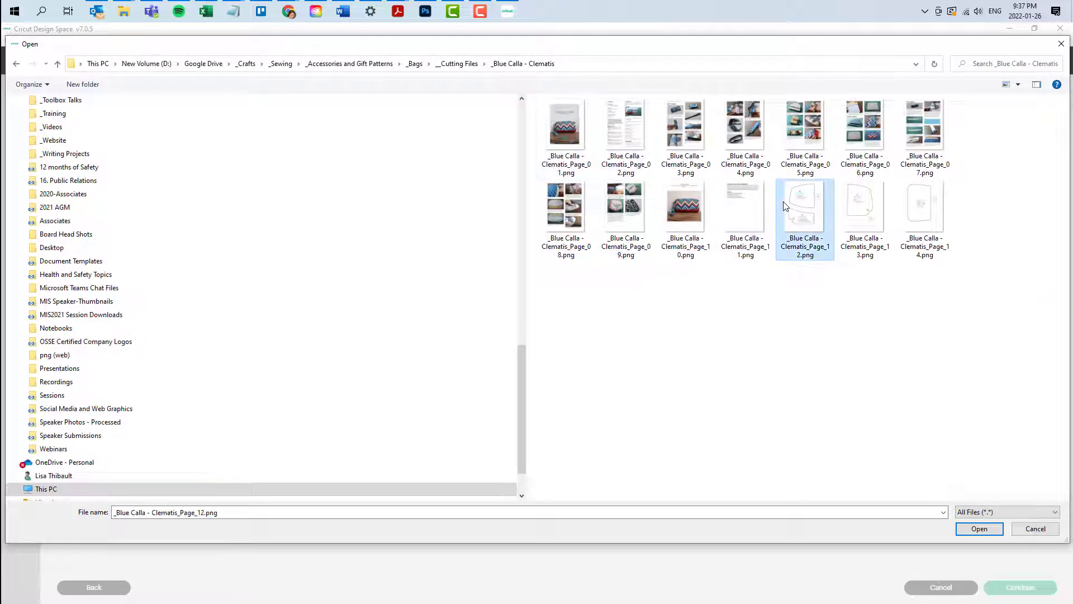
Load page 12 as a Complex image and remove its white background.
{"action": "left_click", "coordinate": [998, 528]}
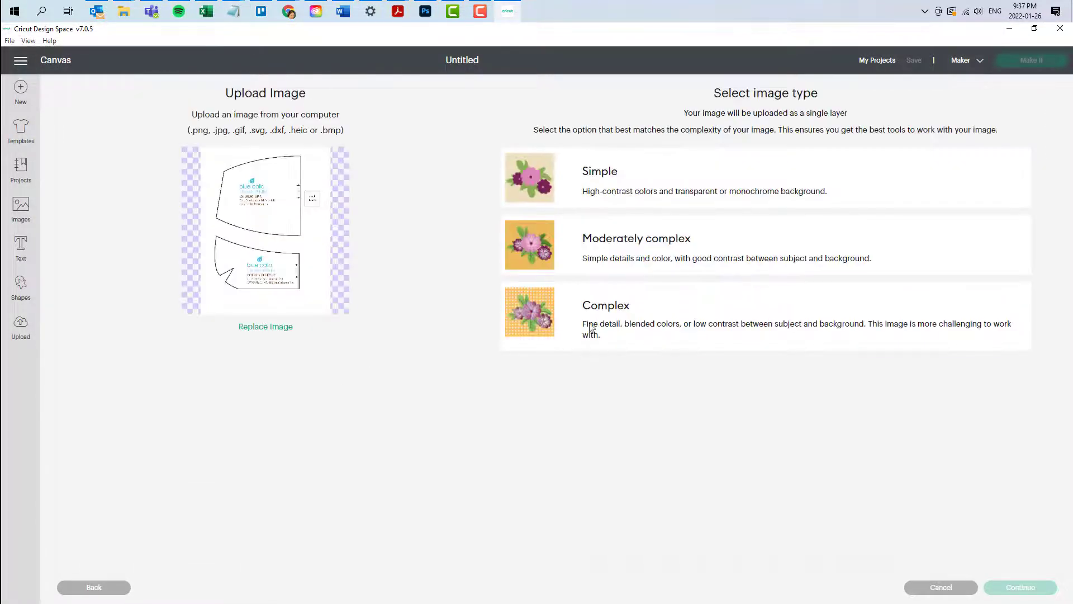
{"action": "left_click", "coordinate": [598, 310]}
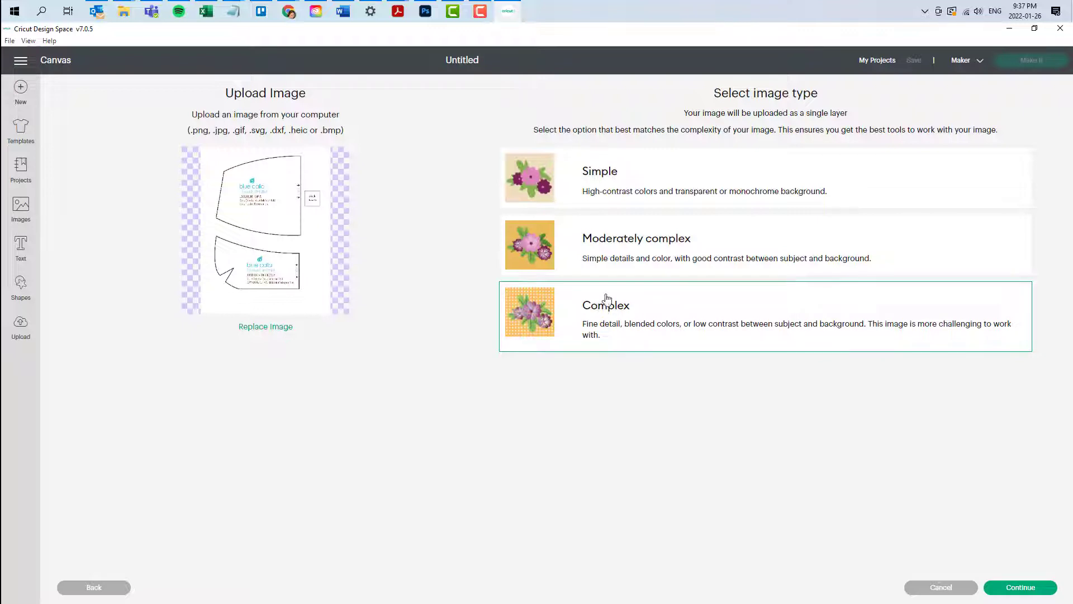
{"action": "left_click", "coordinate": [1031, 595]}
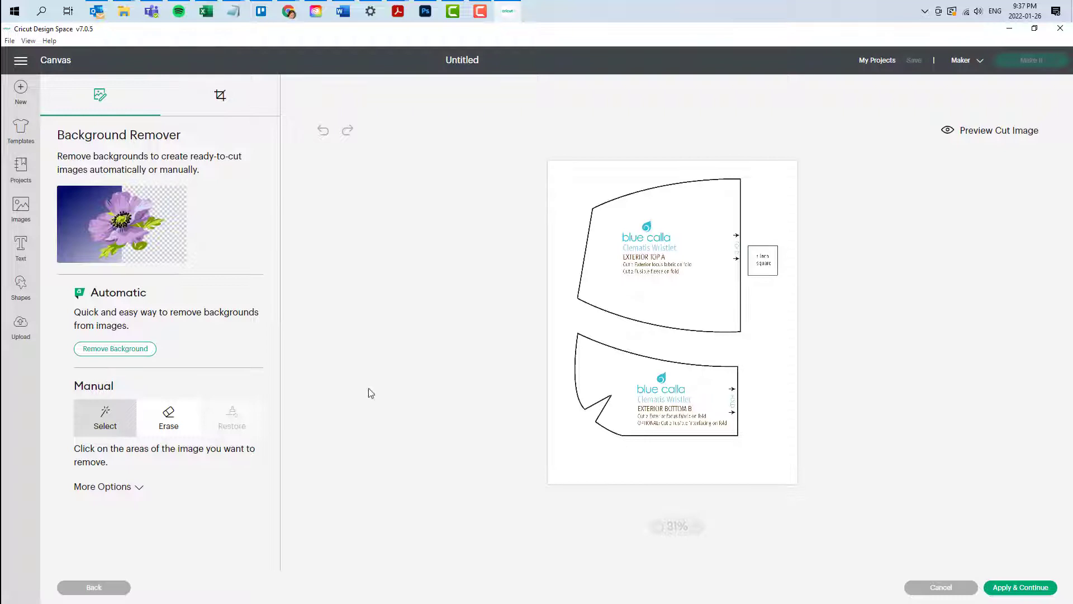
{"action": "left_click", "coordinate": [567, 328]}
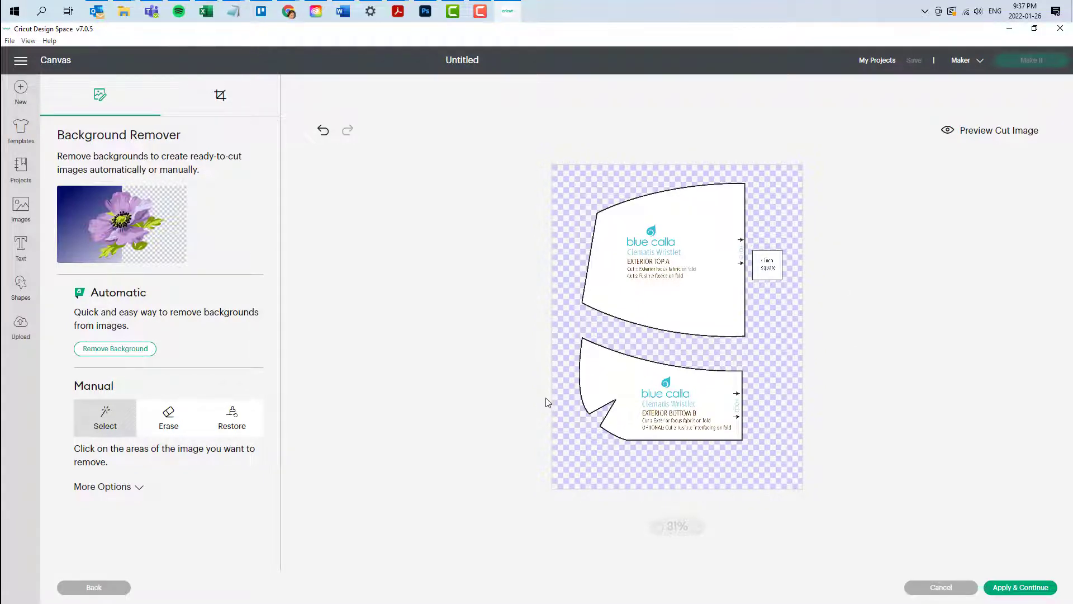
{"action": "left_click", "coordinate": [1001, 134]}
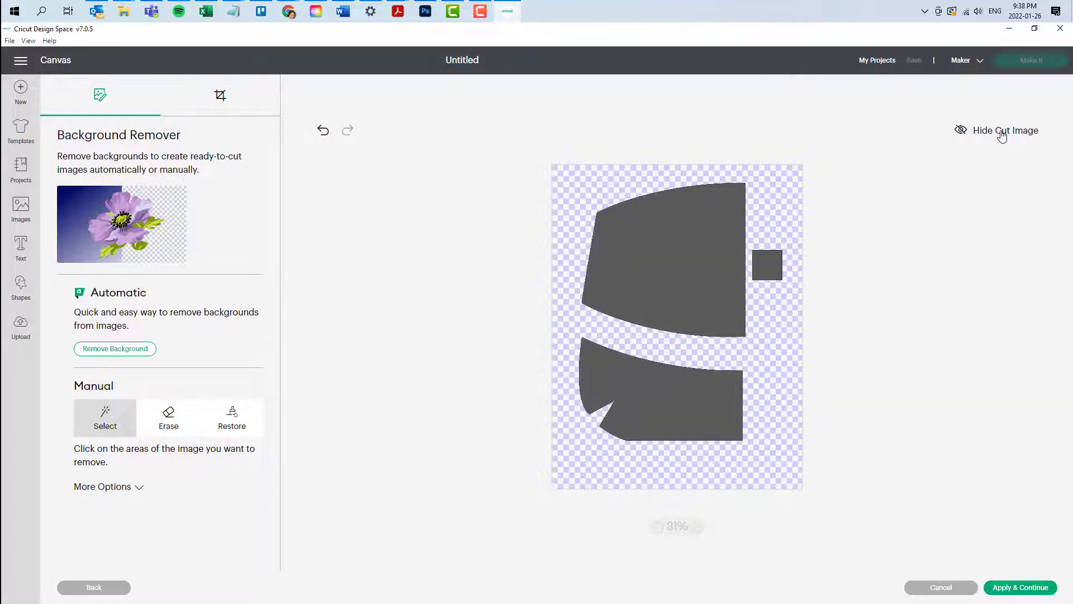
{"action": "left_click", "coordinate": [1002, 133]}
{"action": "left_click", "coordinate": [1024, 588]}
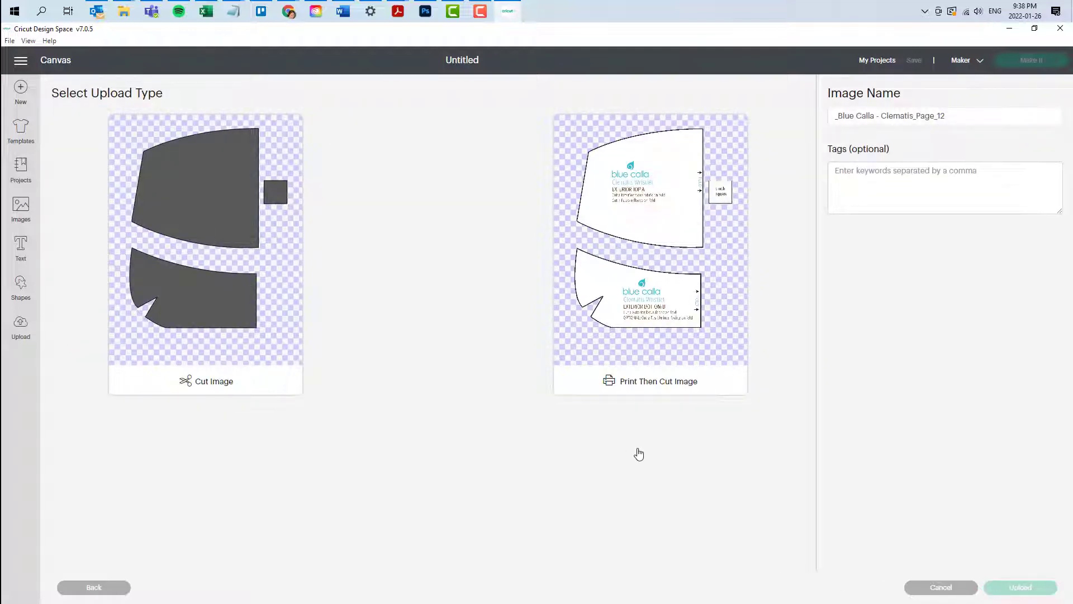
Set it as a Cut Image named 'Blue Calla - Clematis Exterior Top and Accent'.
{"action": "left_click", "coordinate": [214, 381]}
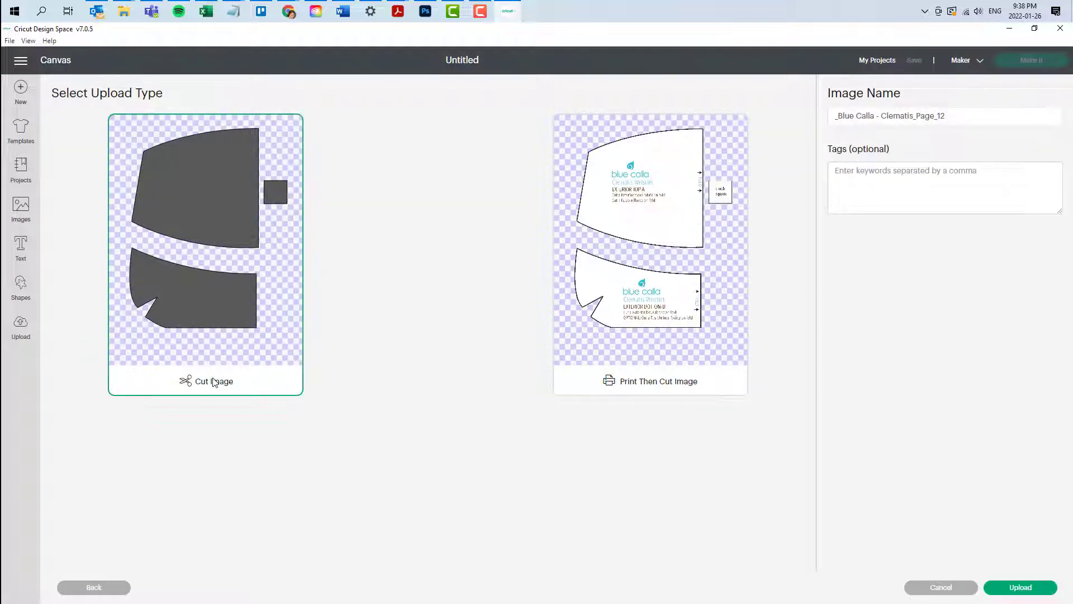
{"action": "triple_click", "coordinate": [980, 119]}
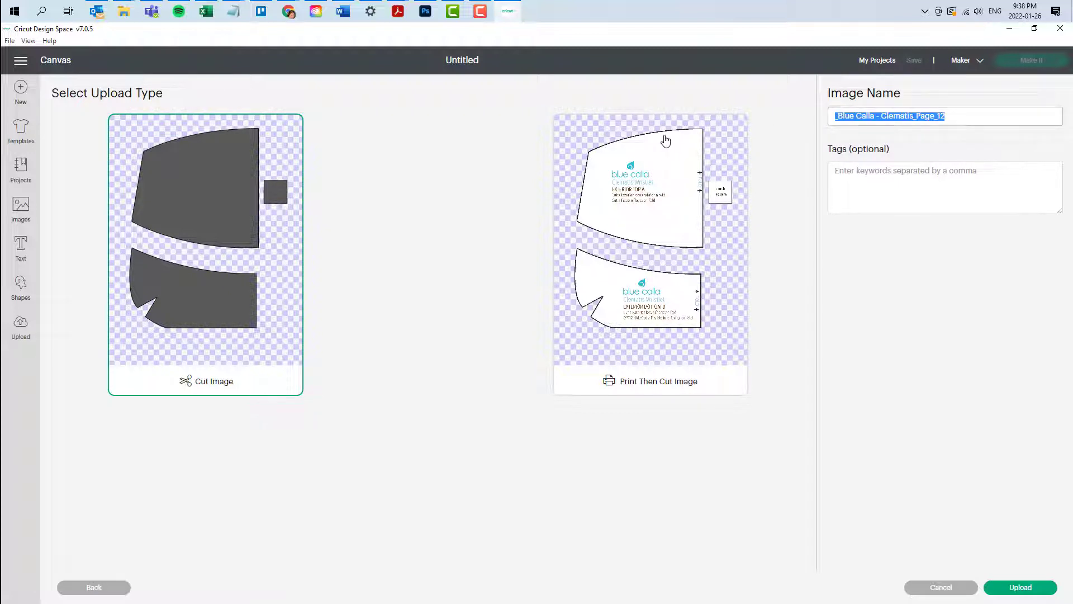
{"action": "type", "text": "Blu"}
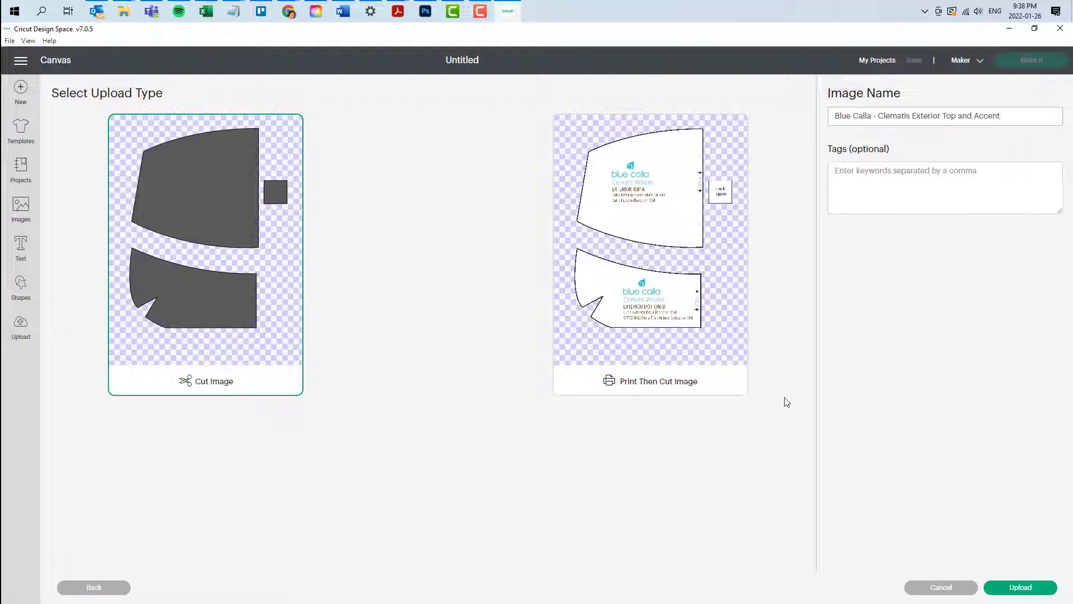
Upload the Exterior Top and Accent image, then load Page_13.png for the next upload.
{"action": "left_click", "coordinate": [1020, 583]}
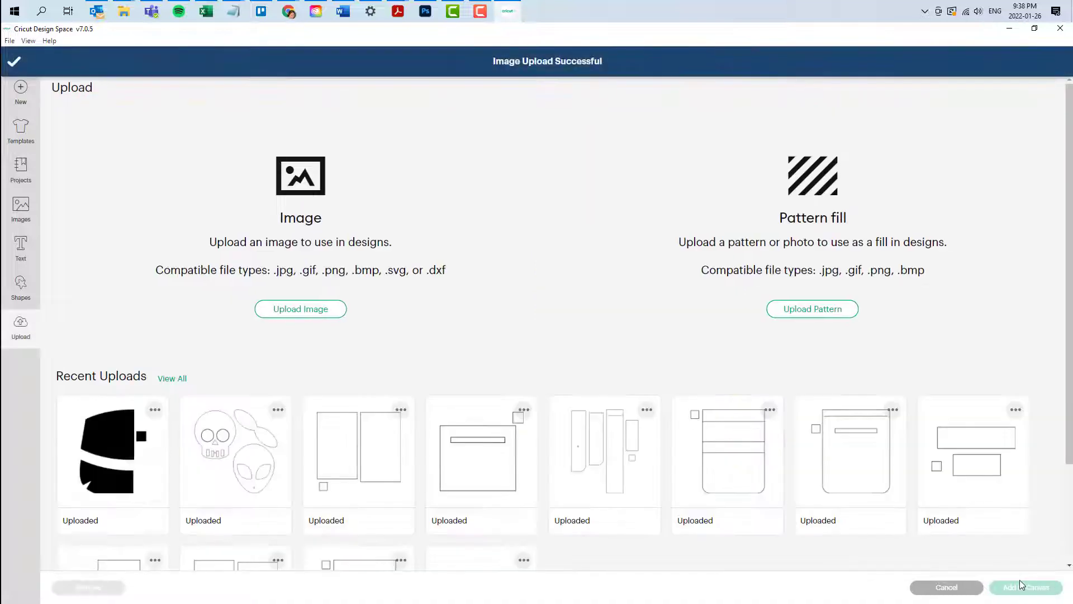
{"action": "left_click", "coordinate": [307, 311]}
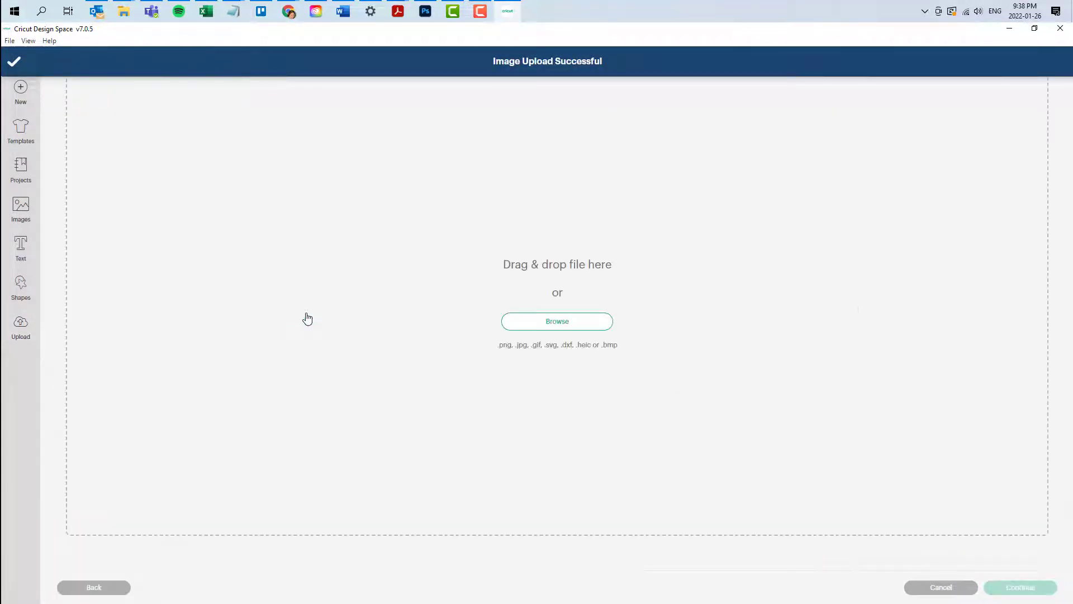
{"action": "left_click", "coordinate": [585, 324]}
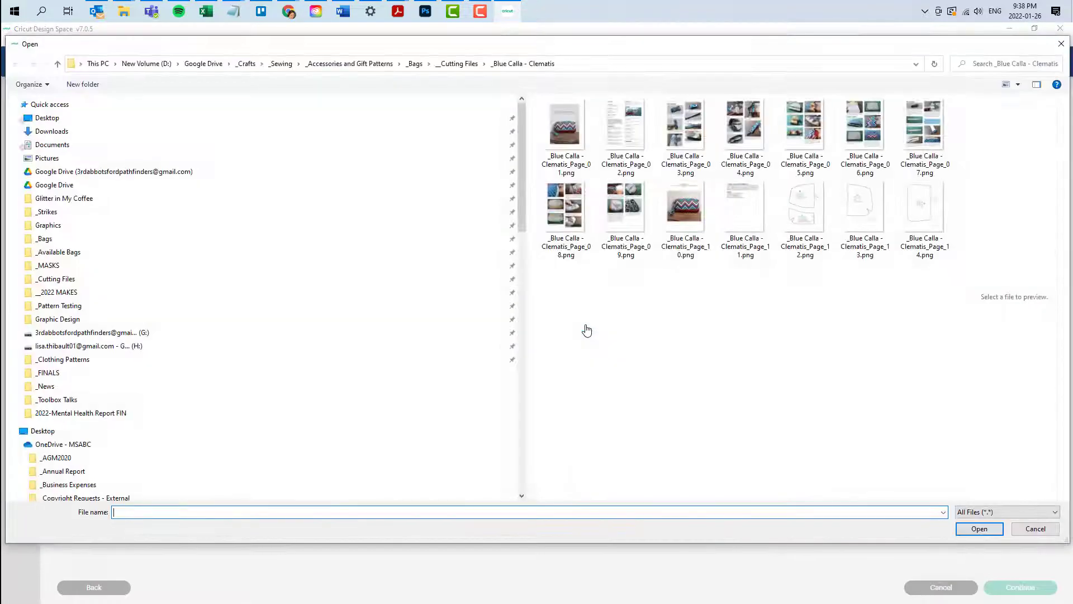
{"action": "left_click", "coordinate": [864, 208]}
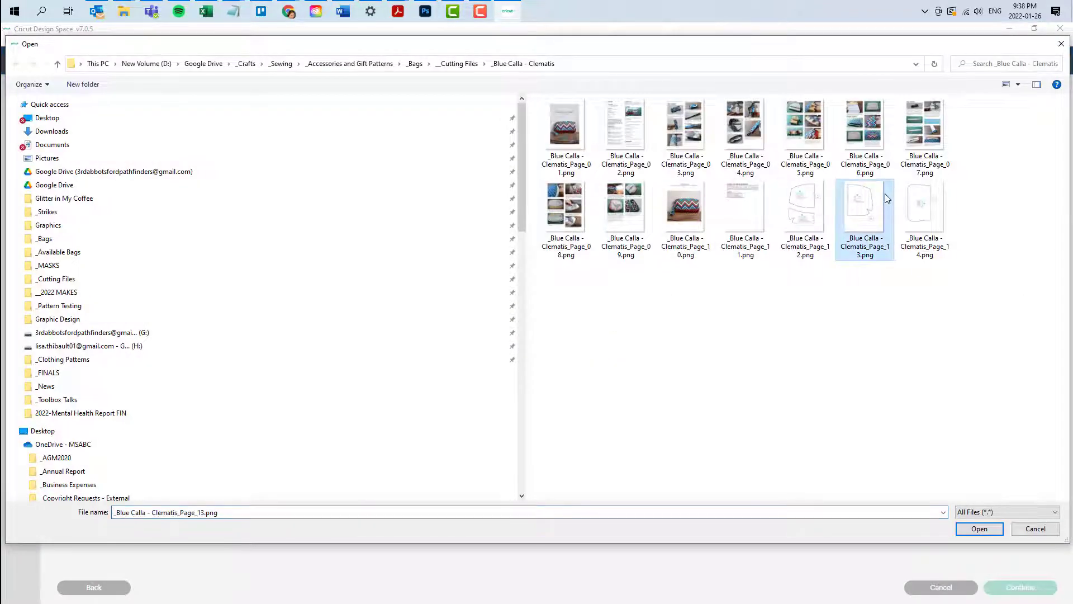
{"action": "left_click", "coordinate": [979, 529]}
Mark page 13 as Complex and apply the background removal.
{"action": "left_click", "coordinate": [643, 307]}
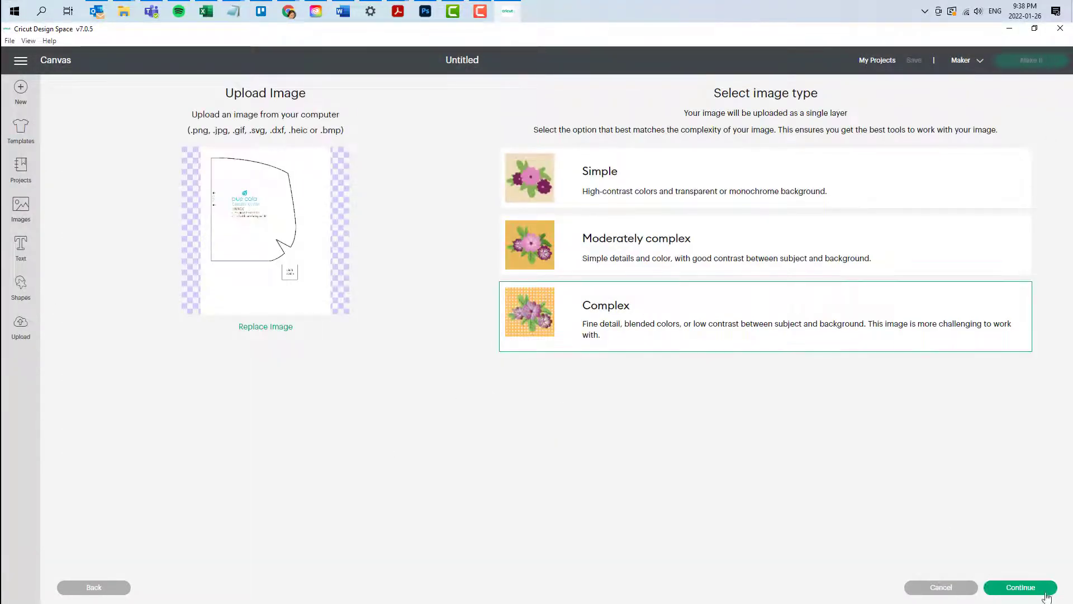
{"action": "left_click", "coordinate": [1021, 587]}
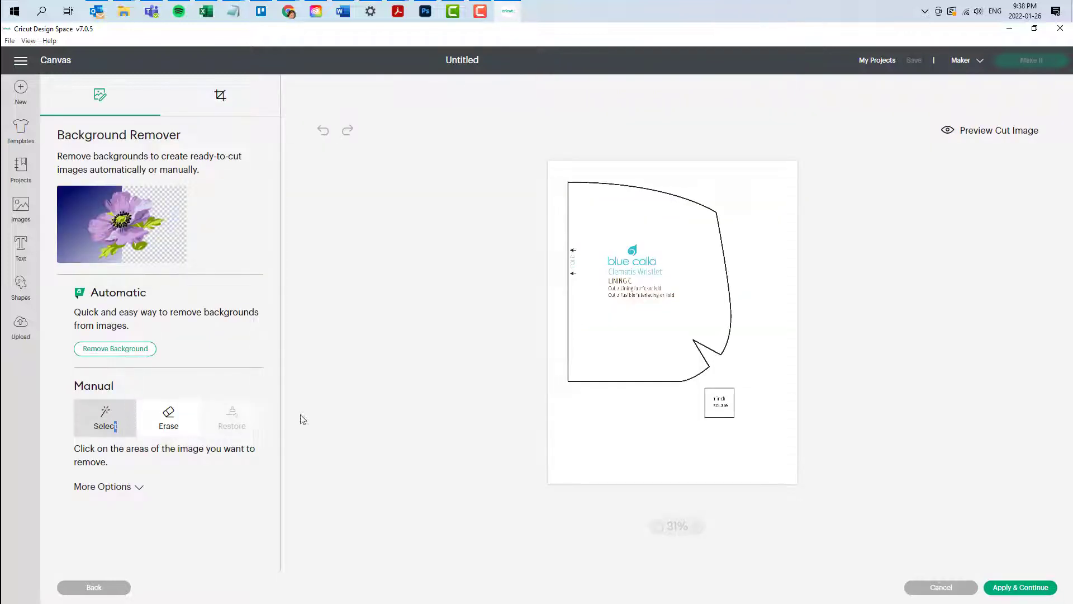
{"action": "left_click", "coordinate": [973, 137]}
{"action": "left_click", "coordinate": [972, 136]}
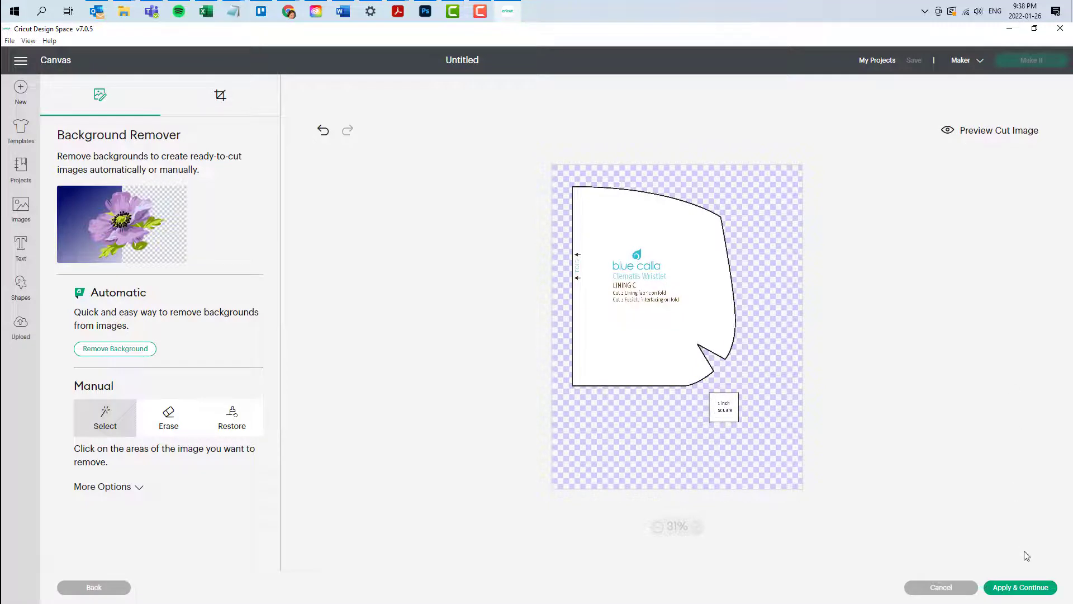
{"action": "left_click", "coordinate": [1021, 588]}
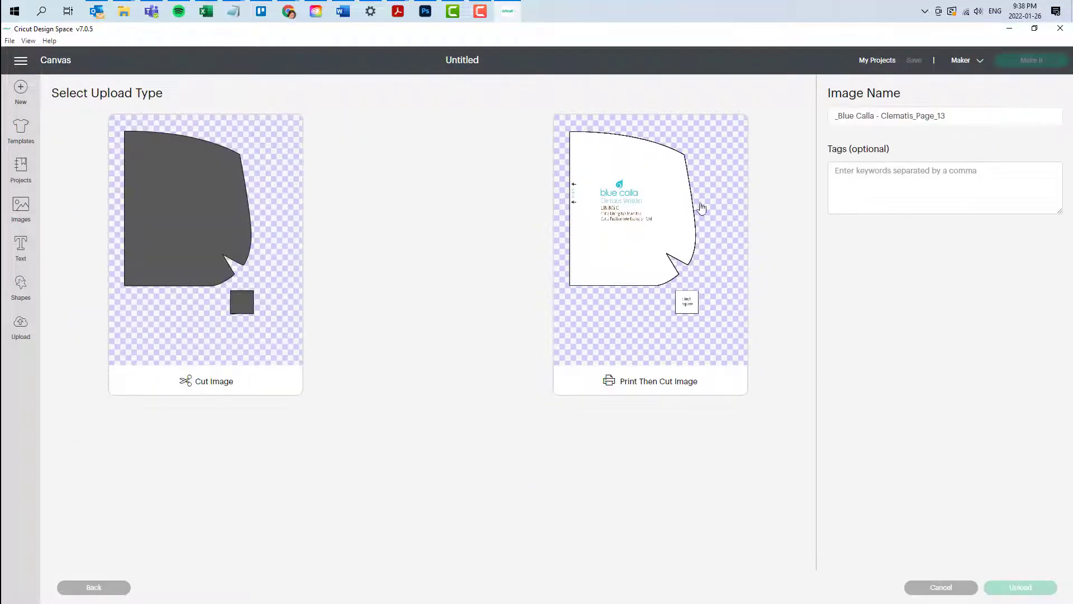
Upload page 13 as a Cut Image named 'Blue Calla - Clematis - Lining'.
{"action": "left_click", "coordinate": [237, 239]}
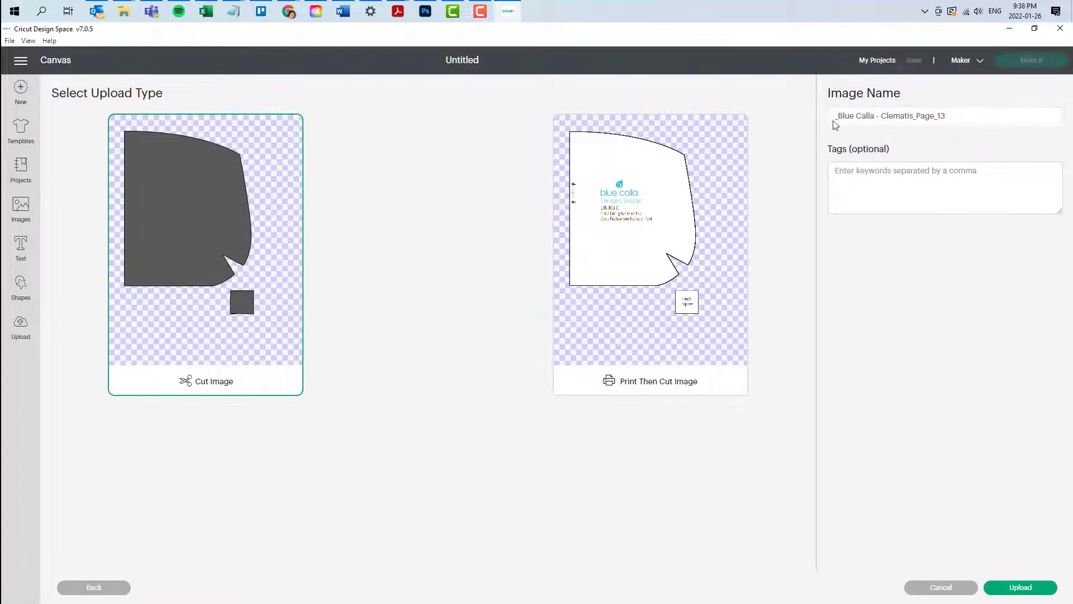
{"action": "triple_click", "coordinate": [958, 116]}
{"action": "type", "text": "Bl"}
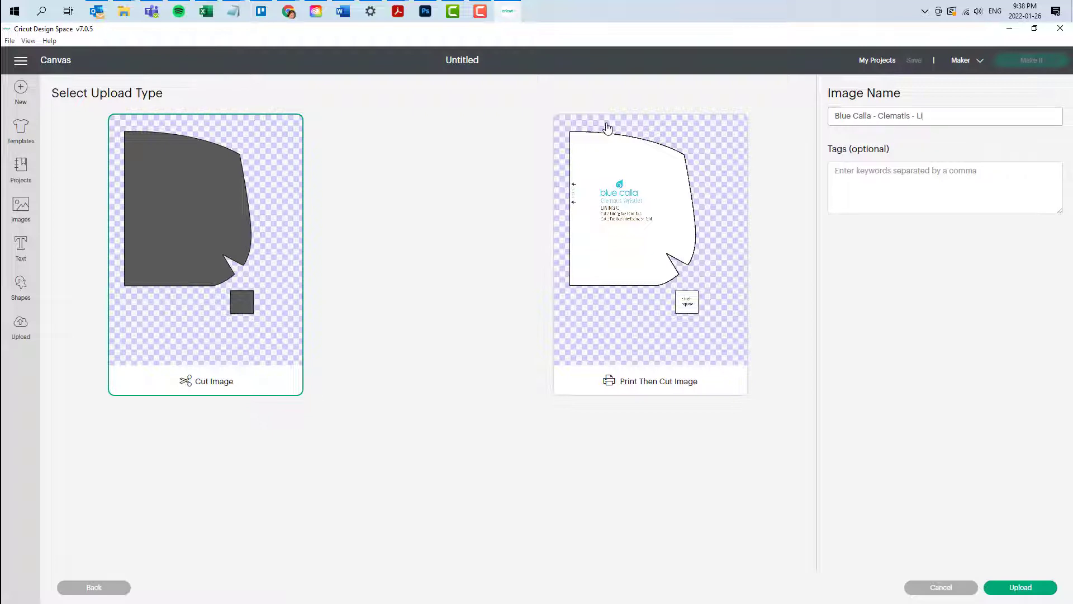
{"action": "left_click", "coordinate": [1020, 587]}
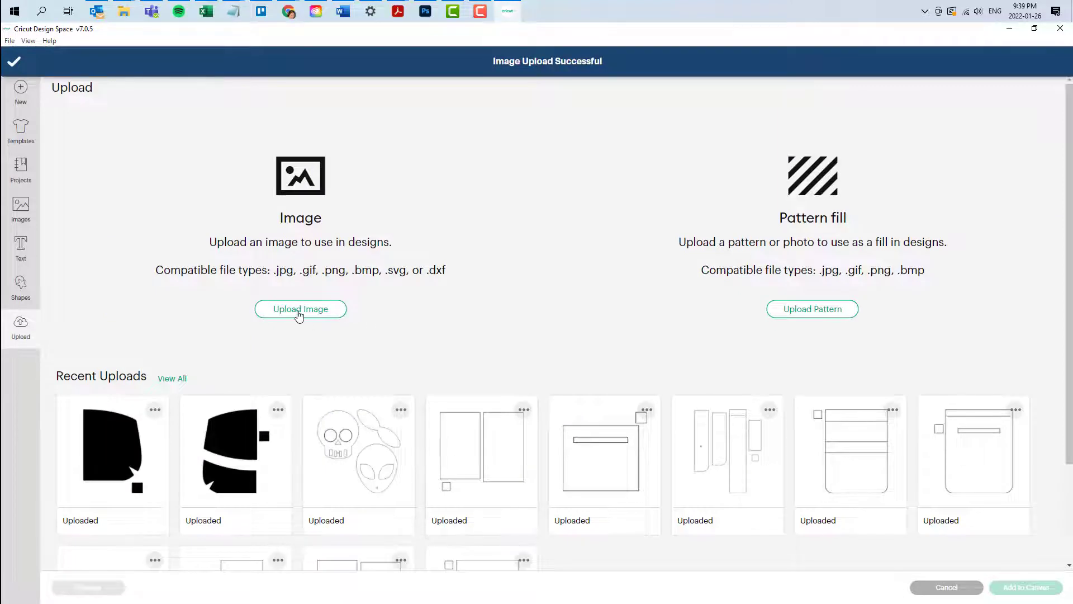
Load the Clematis Page_14.png image for a new upload.
{"action": "left_click", "coordinate": [296, 312]}
{"action": "left_click", "coordinate": [565, 323]}
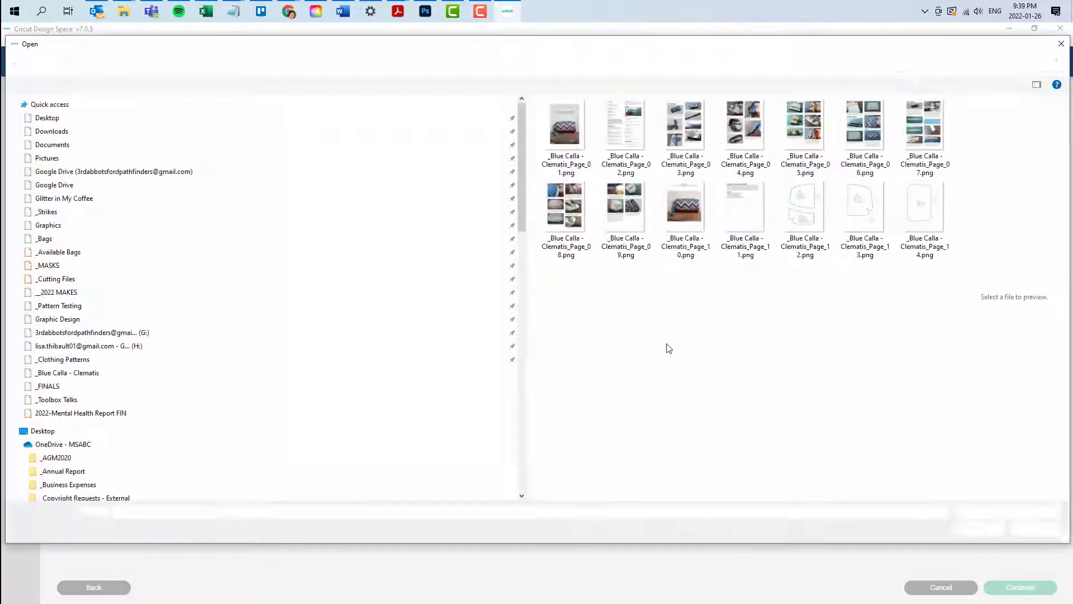
{"action": "left_click", "coordinate": [924, 212]}
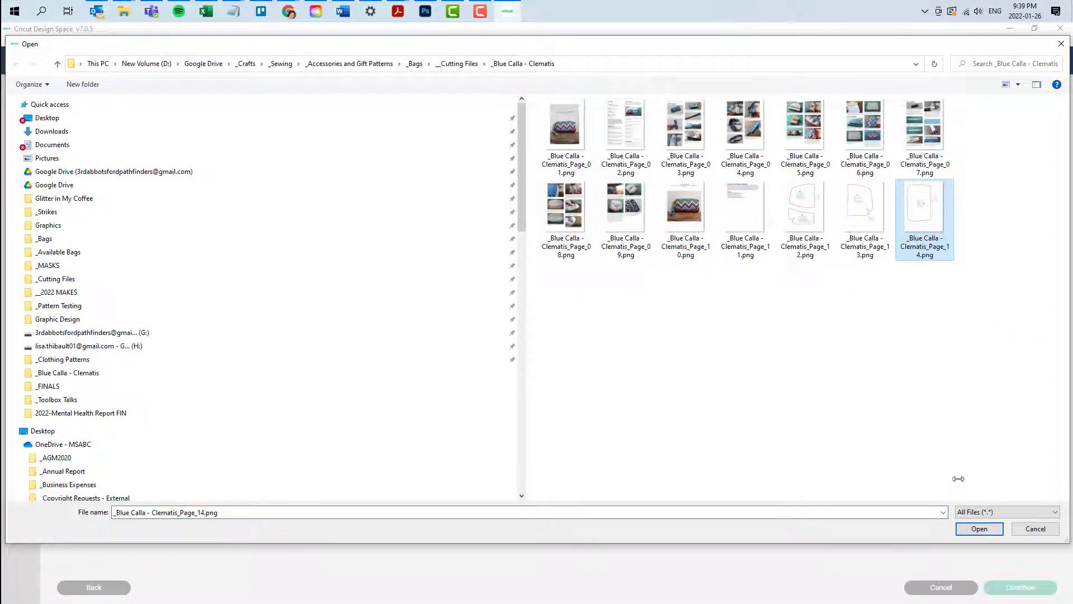
{"action": "left_click", "coordinate": [979, 528]}
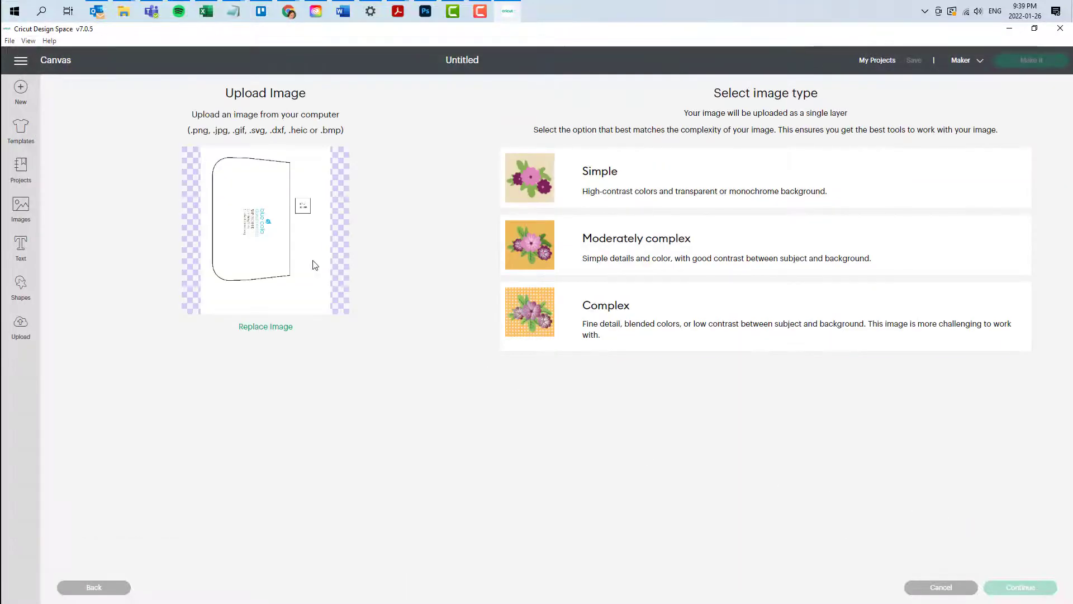
Mark page 14 as Complex and remove its white background.
{"action": "left_click", "coordinate": [525, 320]}
{"action": "left_click", "coordinate": [1019, 587]}
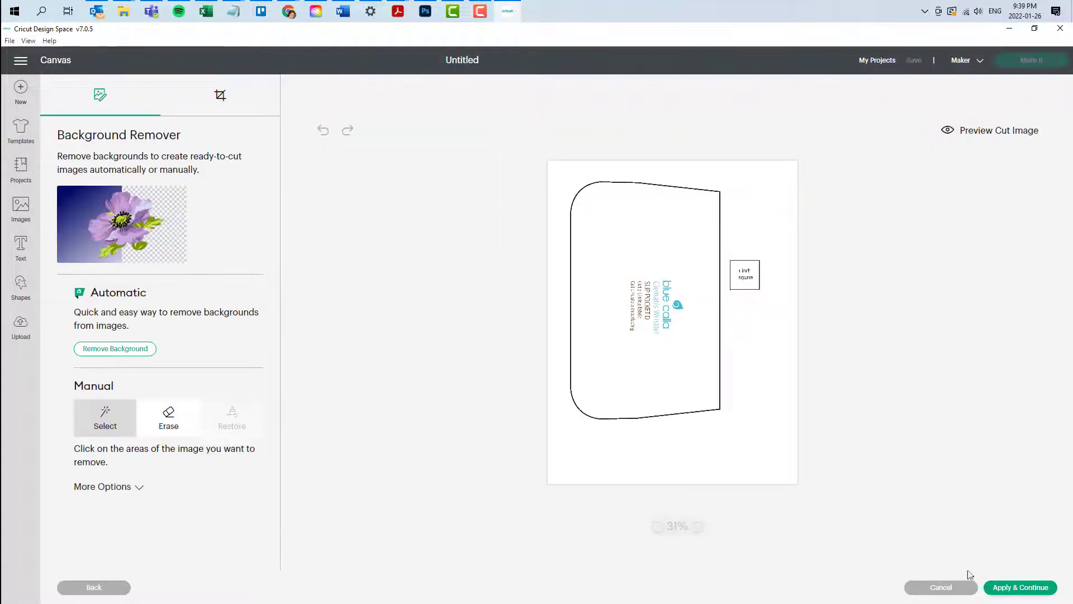
{"action": "left_click", "coordinate": [669, 455]}
{"action": "left_click", "coordinate": [1004, 132]}
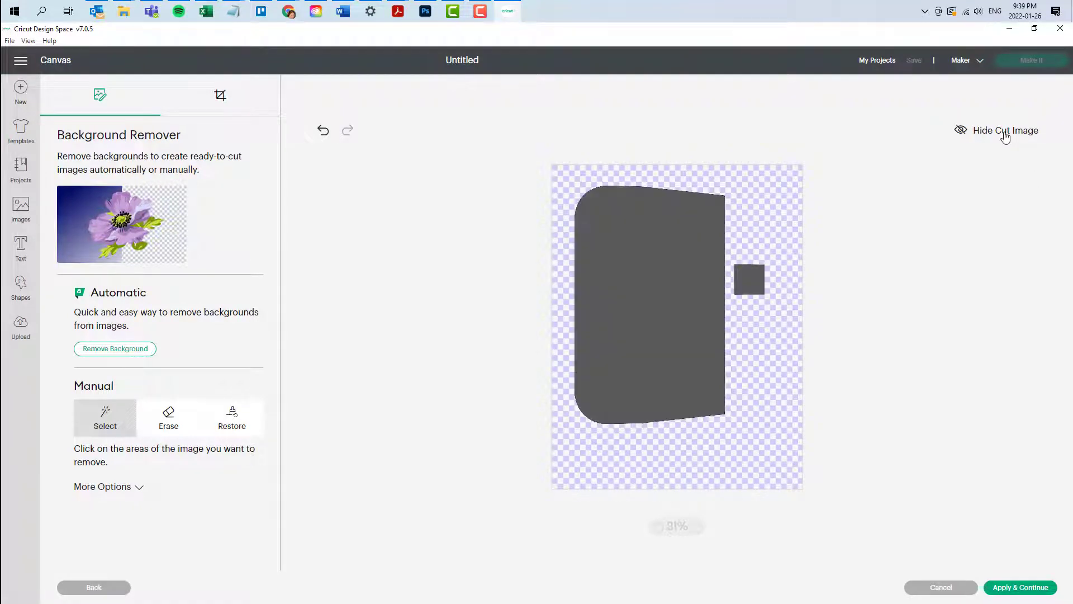
{"action": "left_click", "coordinate": [1020, 588]}
Upload page 14 as a Cut Image named 'Blue Calla - Clematis - Slip Pocket'.
{"action": "left_click", "coordinate": [206, 347]}
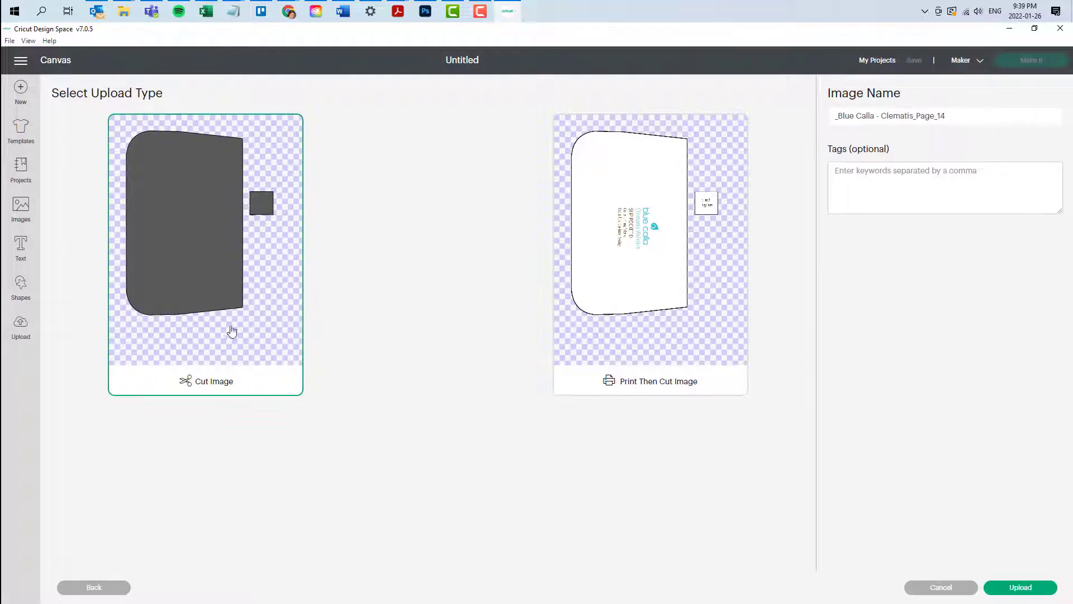
{"action": "left_click_drag", "start_coordinate": [957, 112], "coordinate": [625, 117]}
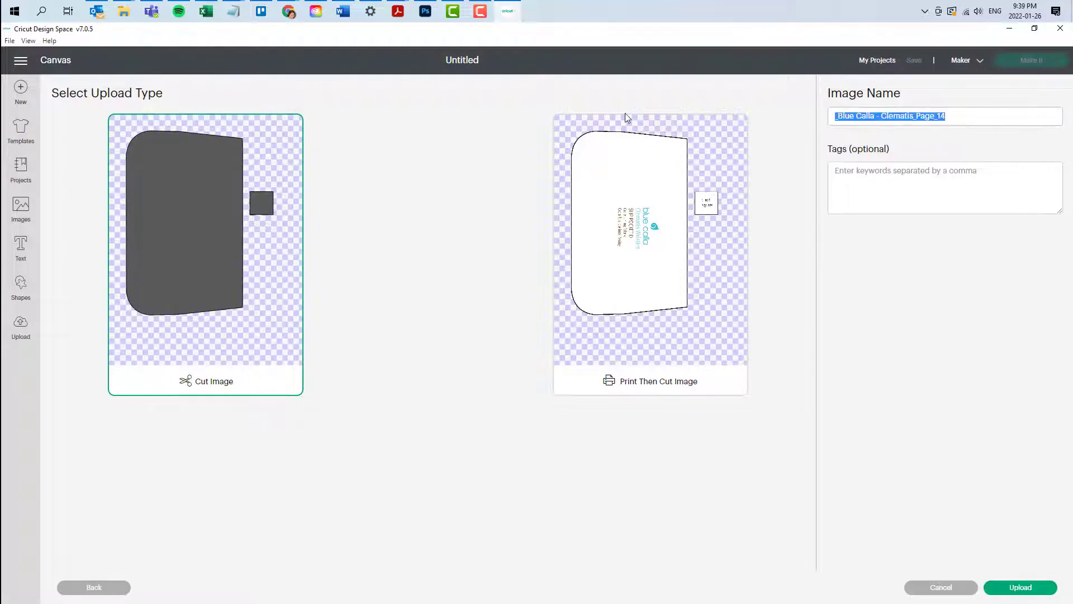
{"action": "type", "text": "Blue Call"}
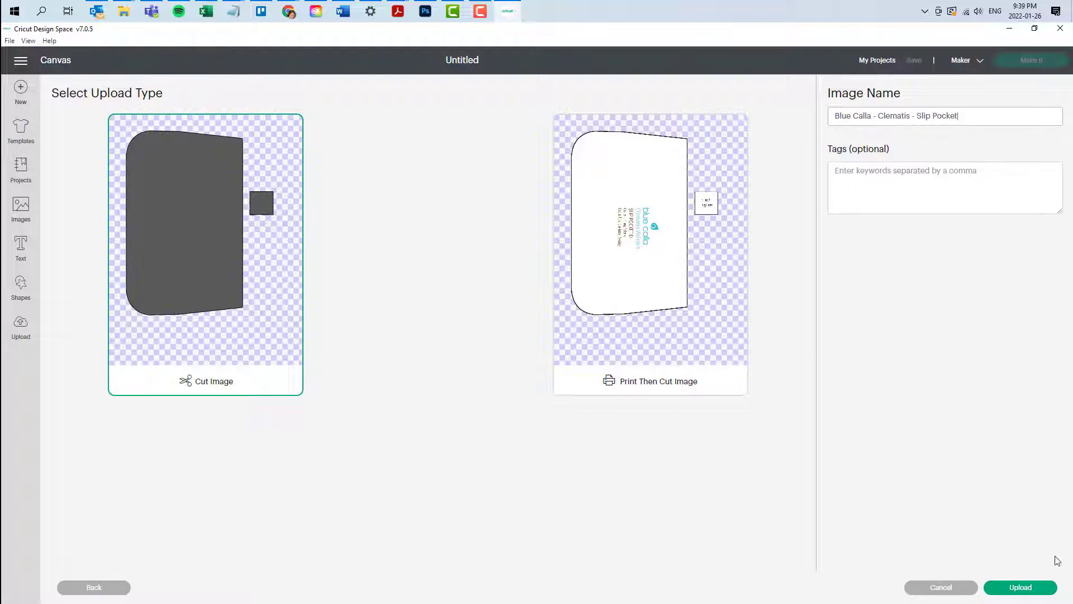
{"action": "left_click", "coordinate": [1017, 585]}
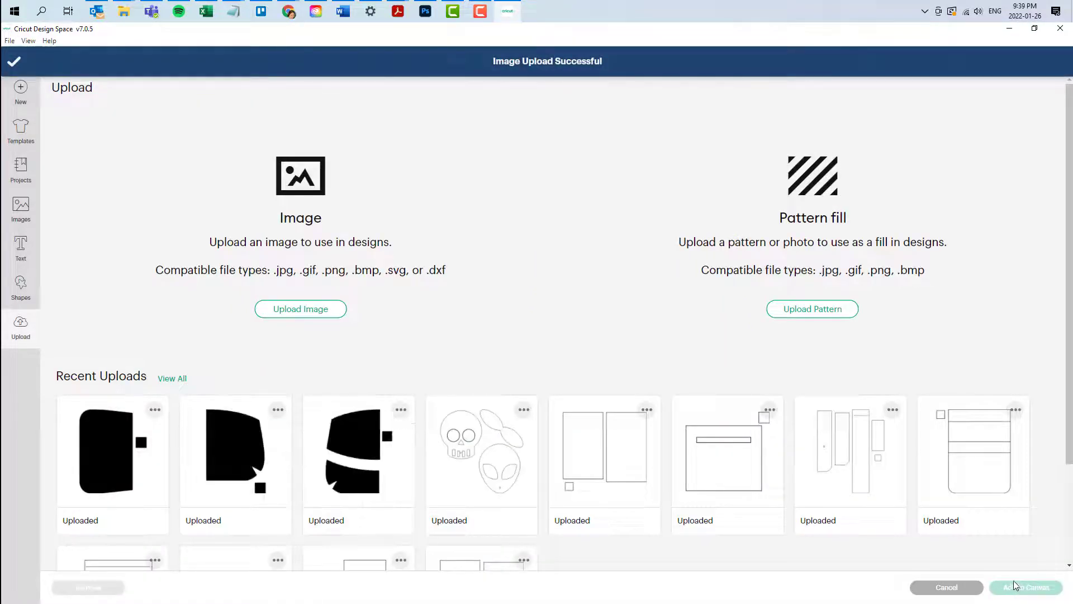
Add the Slip Pocket upload to the canvas.
{"action": "left_click", "coordinate": [408, 470]}
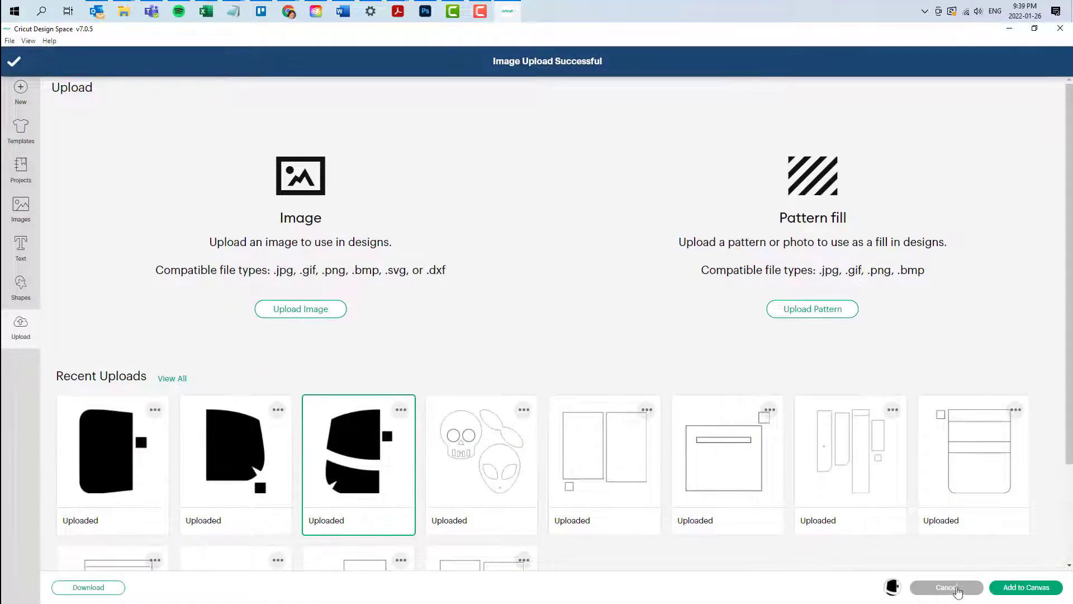
{"action": "left_click", "coordinate": [1035, 590]}
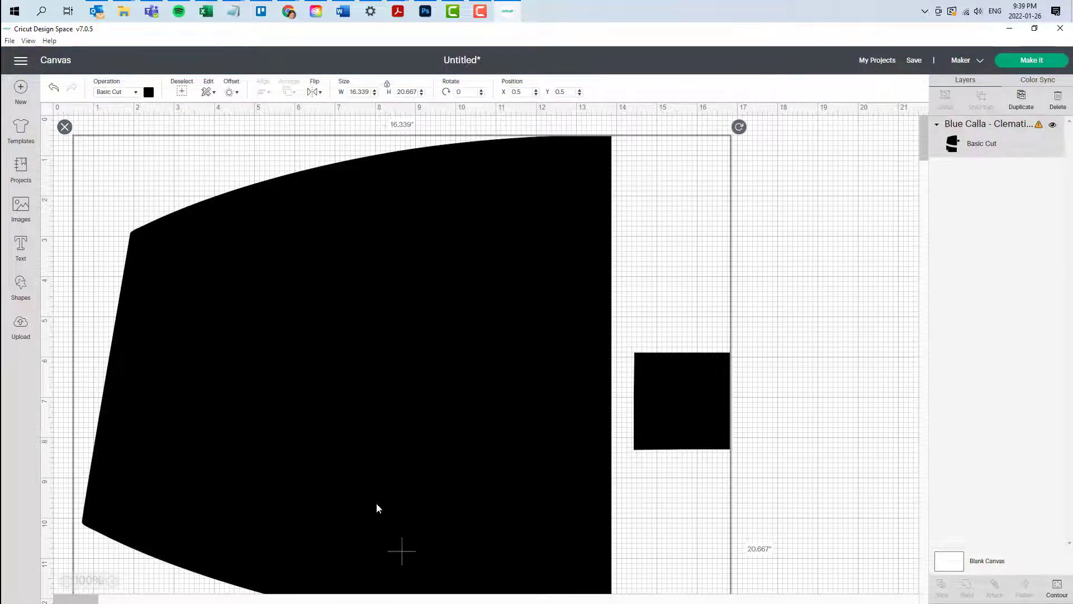
{"action": "left_click", "coordinate": [66, 581]}
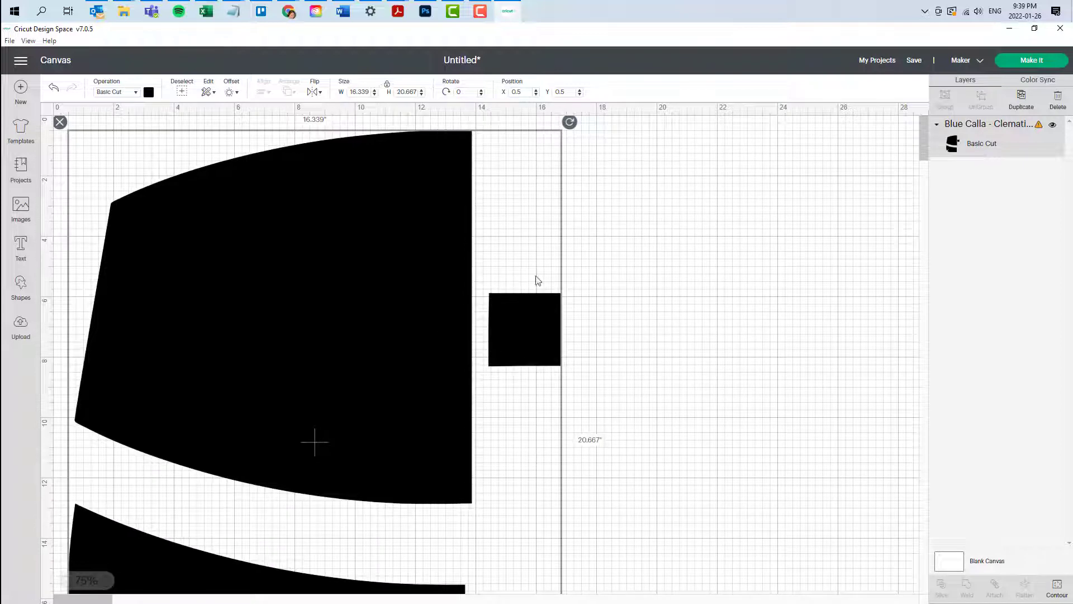
{"action": "mouse_move", "coordinate": [529, 295]}
{"action": "left_mouse_down"}
{"action": "mouse_move", "coordinate": [576, 277]}
{"action": "mouse_move", "coordinate": [577, 319]}
{"action": "left_mouse_up"}
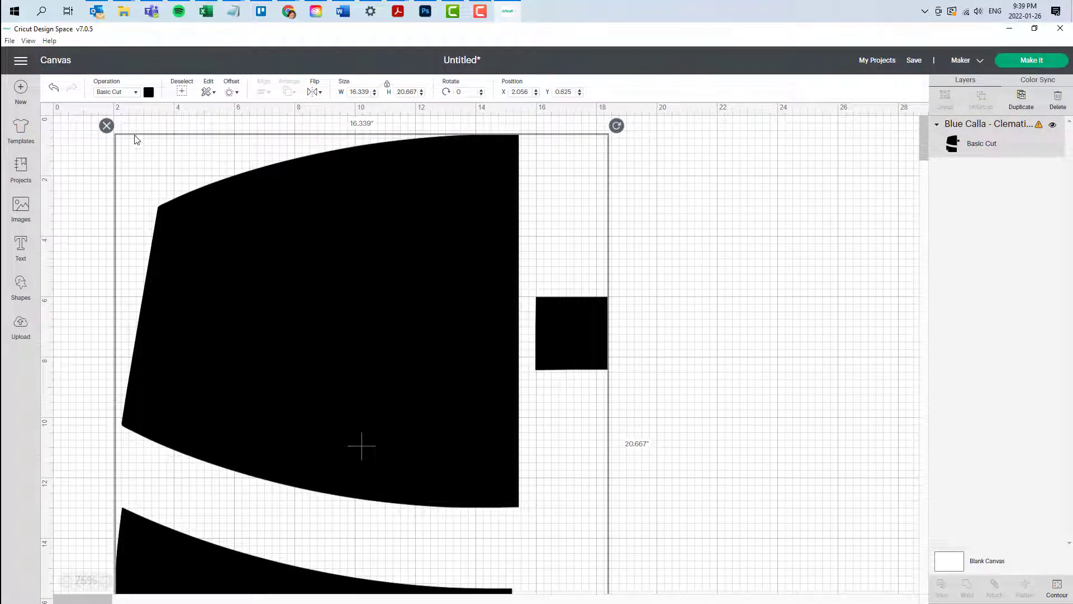
Shrink the Slip Pocket design to about 8.477 × 10.722 in and position it at X 10, Y 1.208.
{"action": "scroll", "coordinate": [488, 366], "scroll_direction": "down", "scroll_amount": 5}
{"action": "scroll", "coordinate": [487, 370], "scroll_direction": "down", "scroll_amount": 3}
{"action": "scroll", "coordinate": [553, 369], "scroll_direction": "up", "scroll_amount": 5}
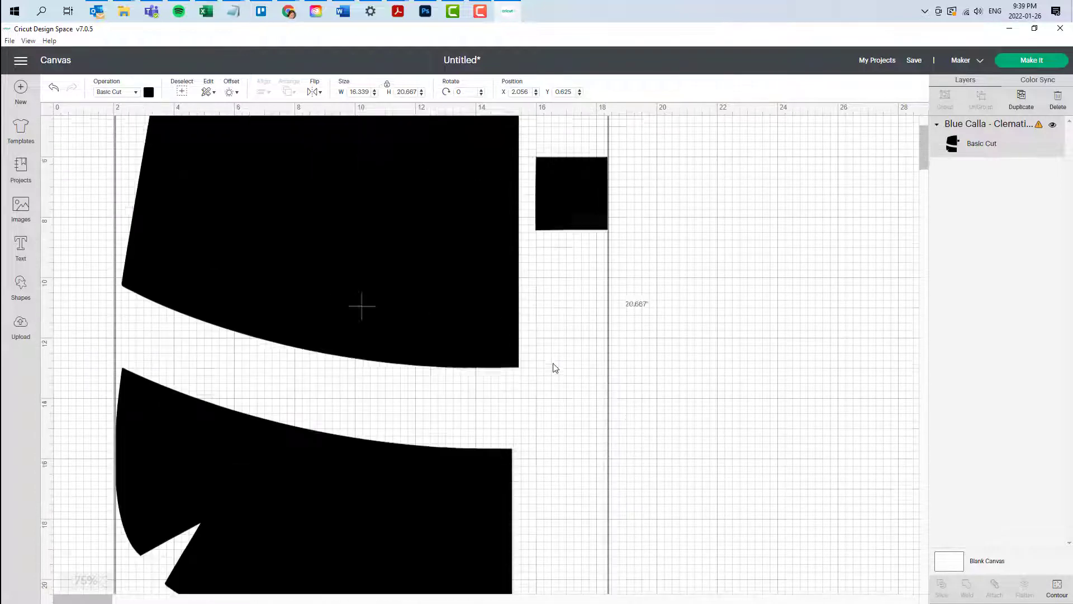
{"action": "scroll", "coordinate": [557, 363], "scroll_direction": "up", "scroll_amount": 3}
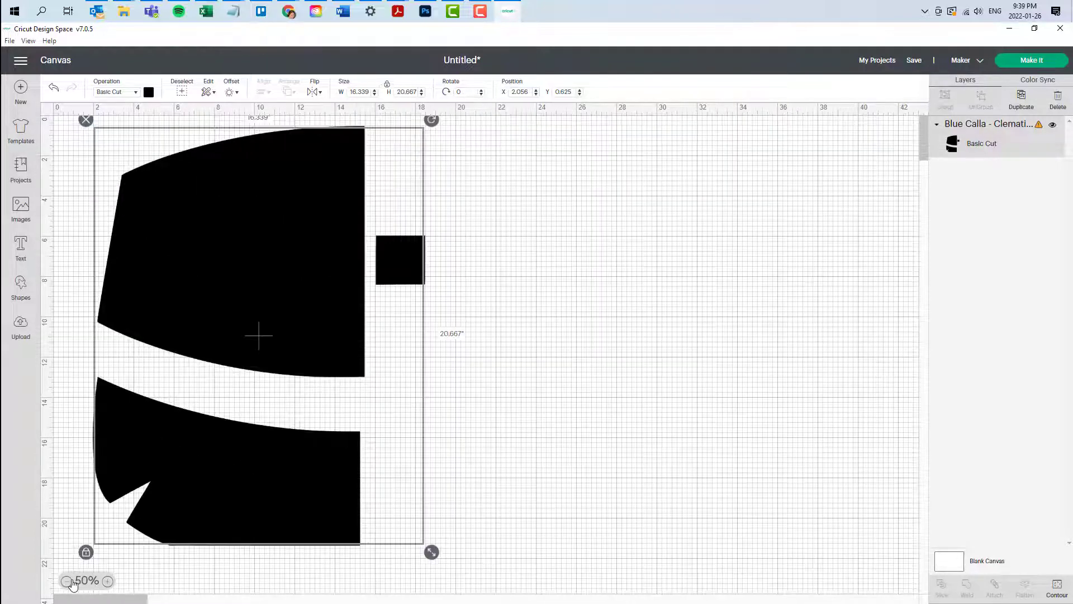
{"action": "left_click", "coordinate": [69, 581]}
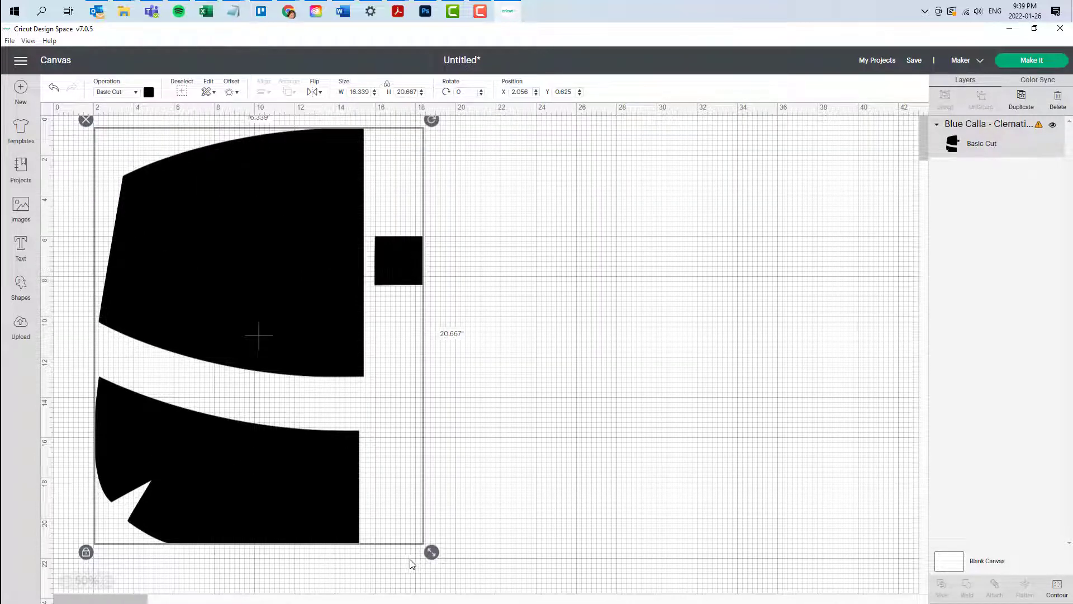
{"action": "left_click_drag", "start_coordinate": [431, 552], "coordinate": [314, 431]}
{"action": "left_click_drag", "start_coordinate": [323, 206], "coordinate": [384, 214]}
{"action": "left_click_drag", "start_coordinate": [307, 230], "coordinate": [435, 224]}
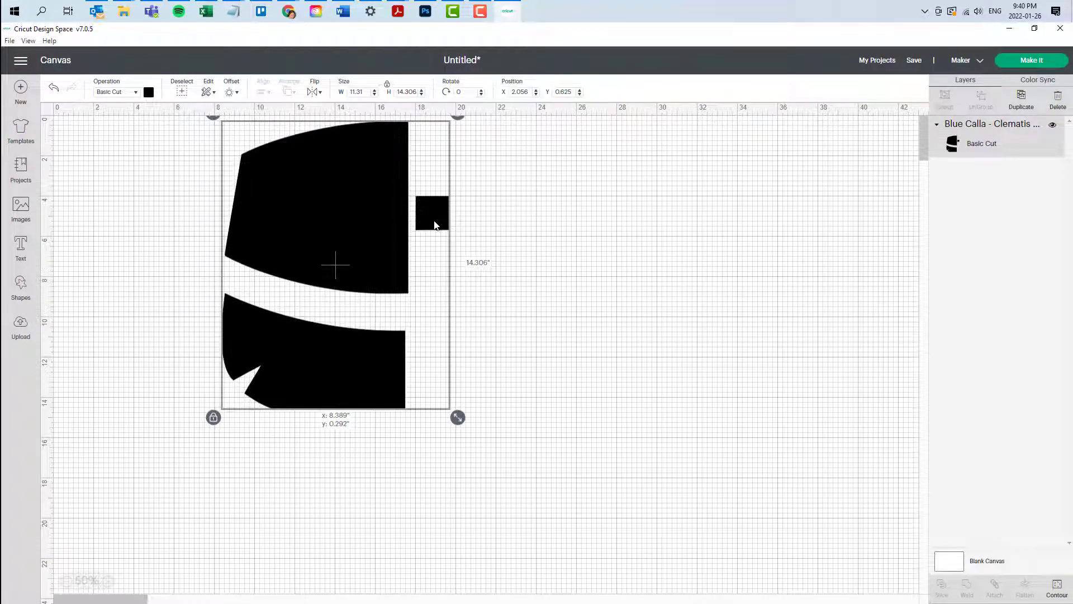
{"action": "left_click_drag", "start_coordinate": [436, 226], "coordinate": [435, 224]}
{"action": "left_click_drag", "start_coordinate": [456, 417], "coordinate": [401, 344]}
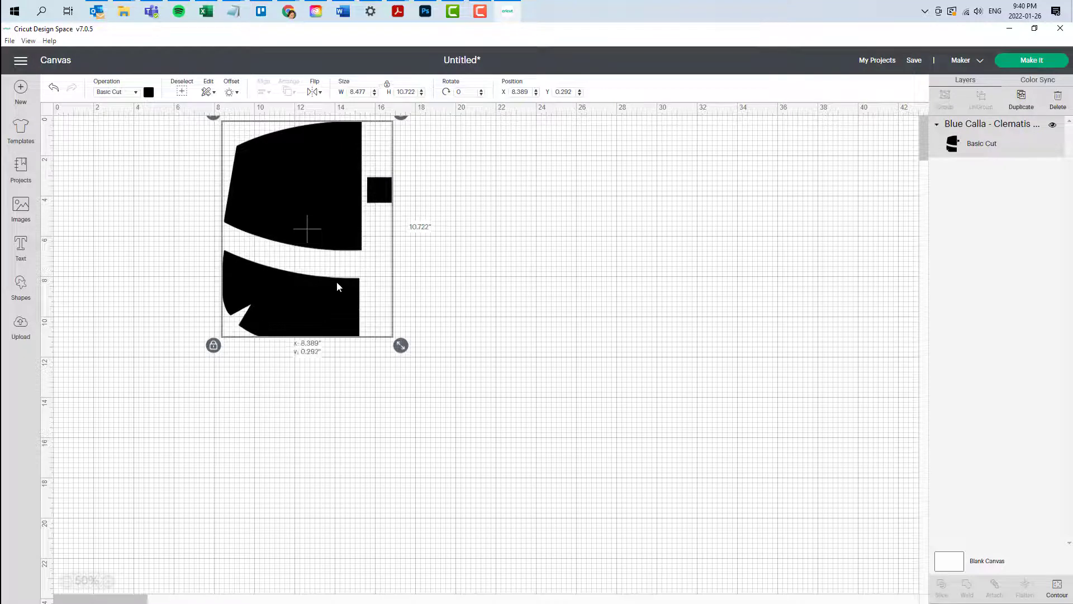
{"action": "left_click_drag", "start_coordinate": [343, 289], "coordinate": [367, 303]}
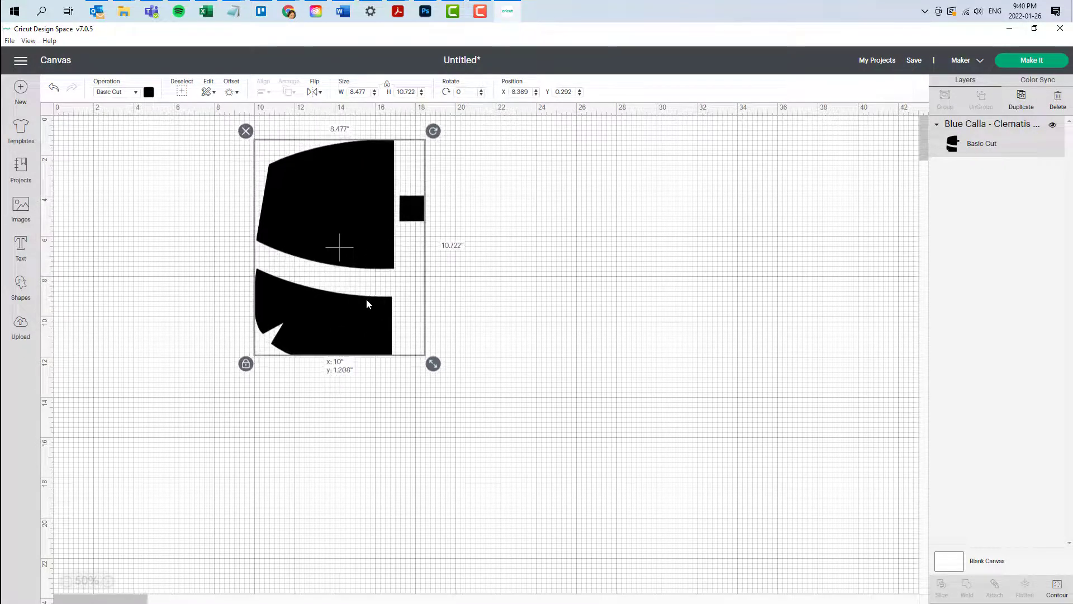
Duplicate the Slip Pocket design twice, placing each copy to the right of the last.
{"action": "key", "text": "ctrl+d"}
{"action": "left_click_drag", "start_coordinate": [367, 303], "coordinate": [524, 274]}
{"action": "key", "text": "ctrl+d"}
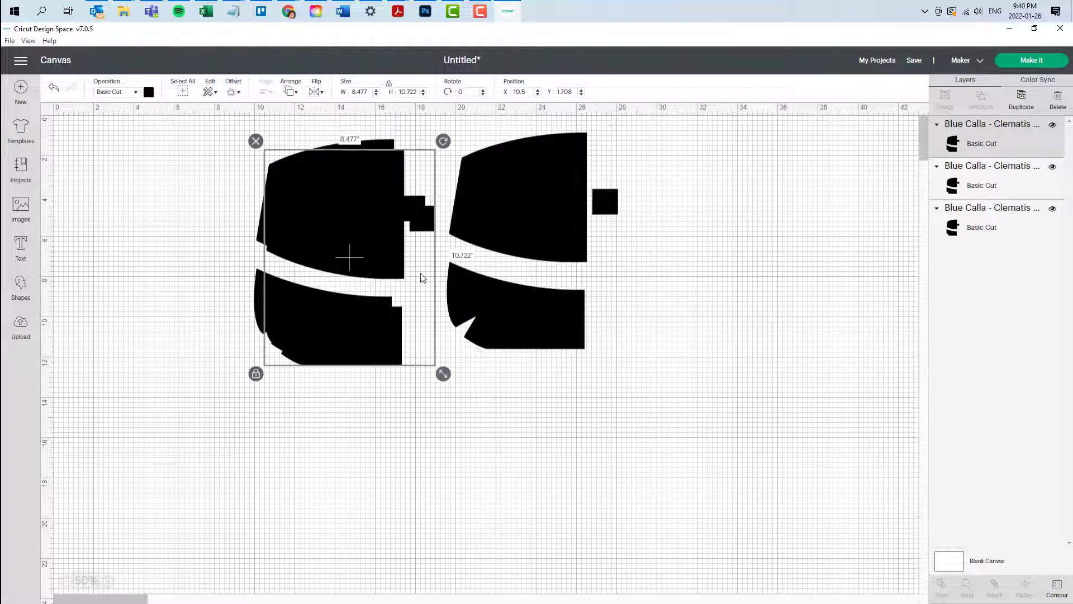
{"action": "mouse_move", "coordinate": [371, 261]}
{"action": "left_mouse_down"}
{"action": "mouse_move", "coordinate": [760, 271]}
{"action": "mouse_move", "coordinate": [749, 259]}
{"action": "left_mouse_up"}
{"action": "left_click", "coordinate": [754, 458]}
{"action": "left_click", "coordinate": [342, 310]}
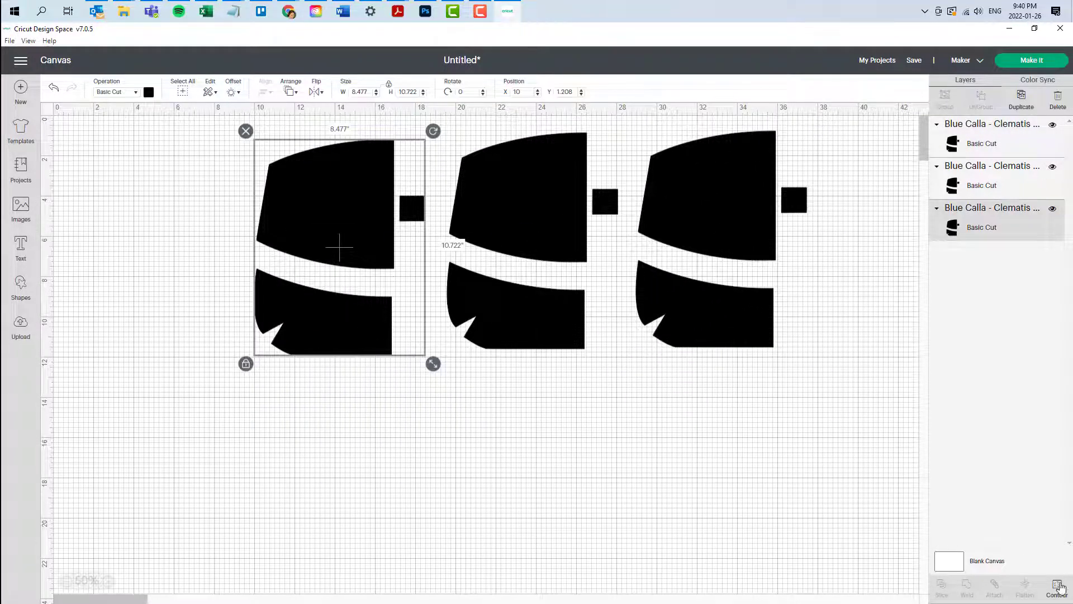
In the first copy, hide the upper and lower pieces, leaving the small square moved left.
{"action": "left_click", "coordinate": [1057, 587]}
{"action": "left_click", "coordinate": [431, 259]}
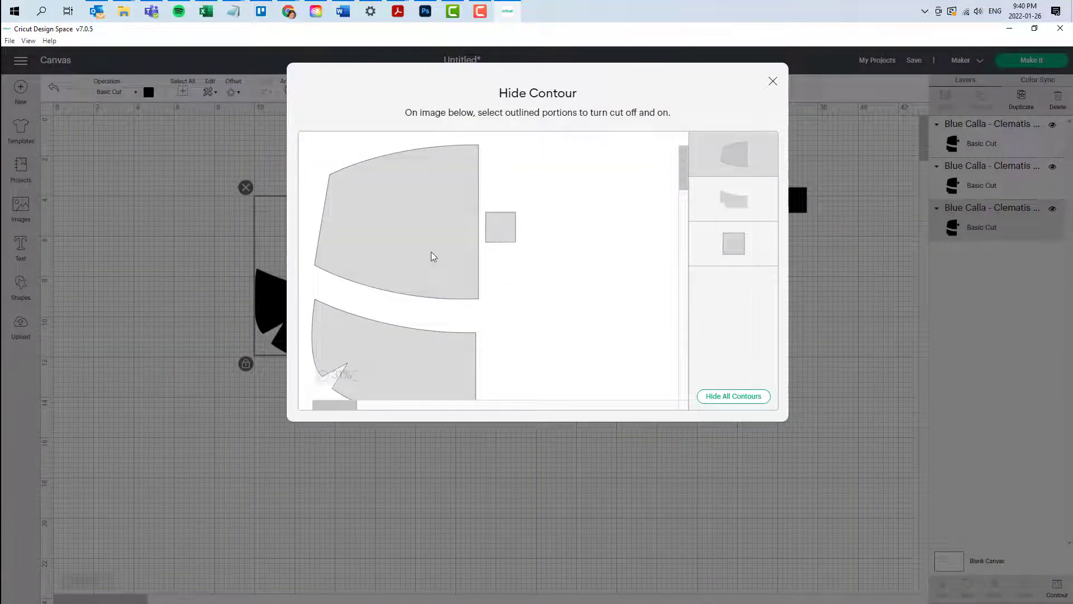
{"action": "left_click", "coordinate": [421, 352]}
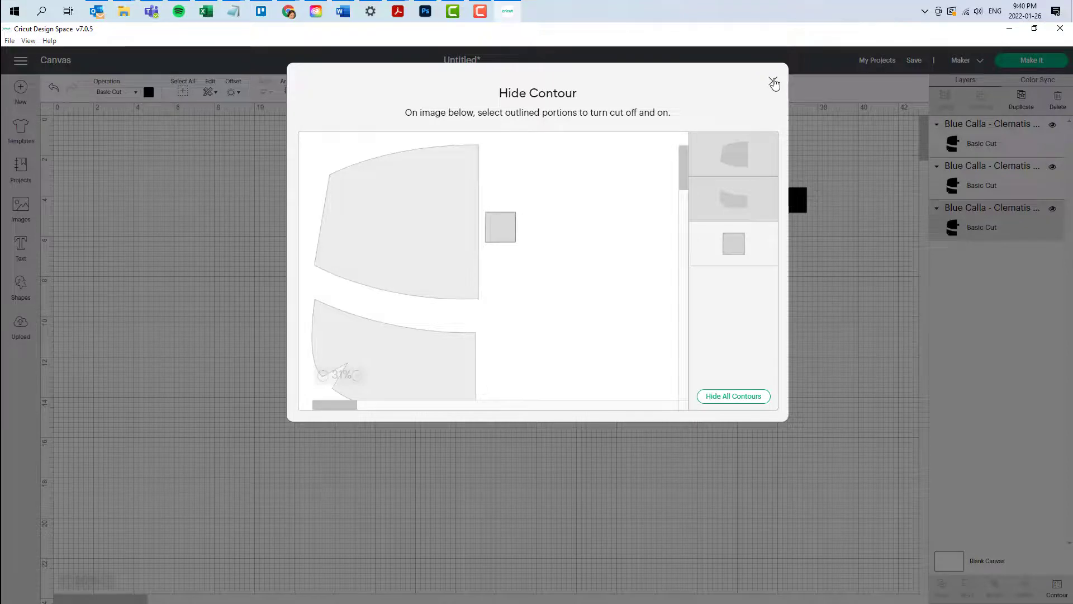
{"action": "left_click", "coordinate": [772, 81]}
{"action": "left_click_drag", "start_coordinate": [410, 216], "coordinate": [323, 216]}
{"action": "left_click", "coordinate": [334, 294]}
In the second copy, hide the square and lower piece, keeping only the large upper piece.
{"action": "left_click", "coordinate": [515, 186]}
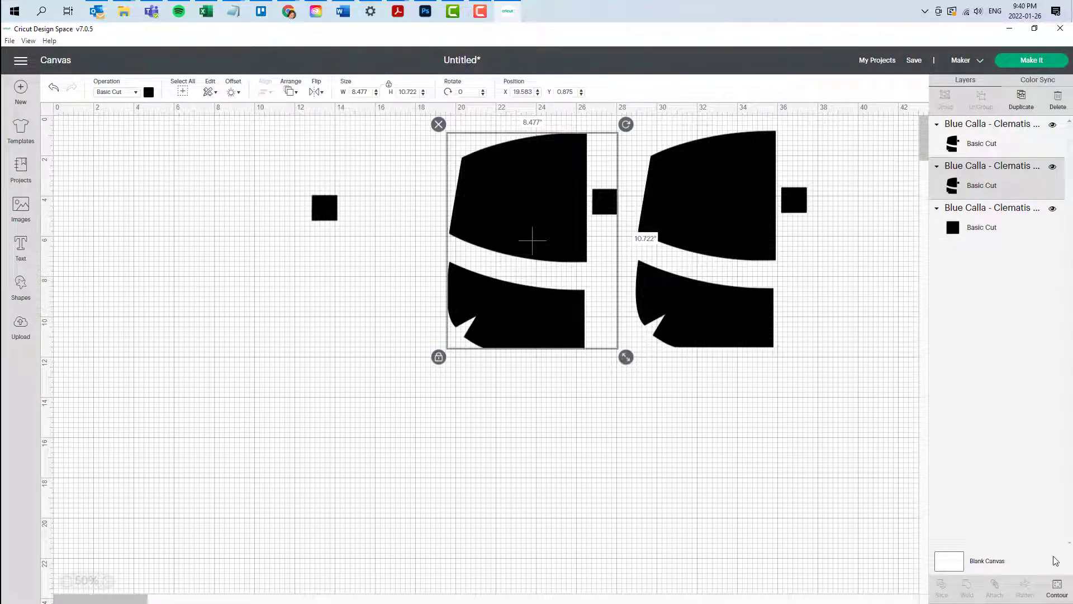
{"action": "left_click", "coordinate": [1057, 586]}
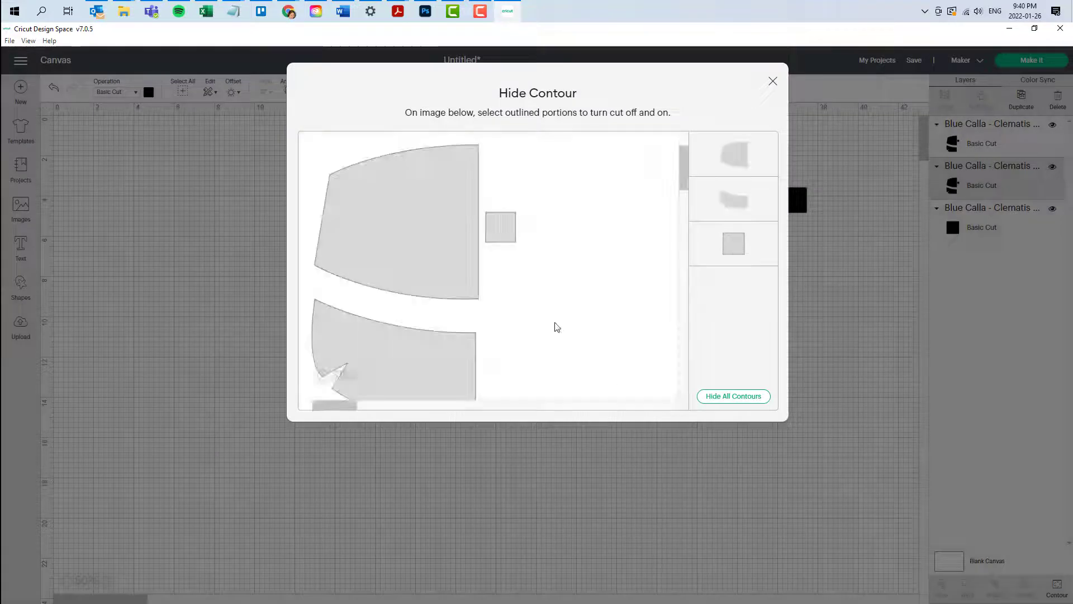
{"action": "left_click", "coordinate": [500, 226]}
{"action": "left_click", "coordinate": [438, 360]}
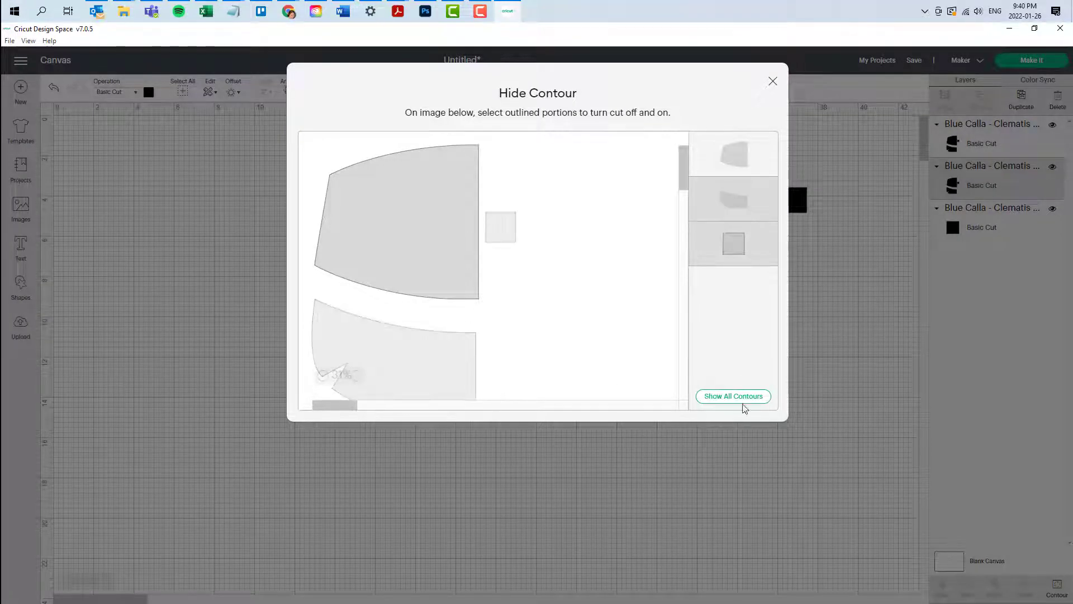
{"action": "left_click", "coordinate": [773, 82]}
{"action": "mouse_move", "coordinate": [539, 197]}
{"action": "left_mouse_down"}
{"action": "mouse_move", "coordinate": [395, 324]}
{"action": "mouse_move", "coordinate": [335, 315]}
{"action": "left_mouse_up"}
In the third copy, hide the square and upper piece, placing the lower piece beside the upper.
{"action": "left_click", "coordinate": [699, 220]}
{"action": "left_click", "coordinate": [1056, 585]}
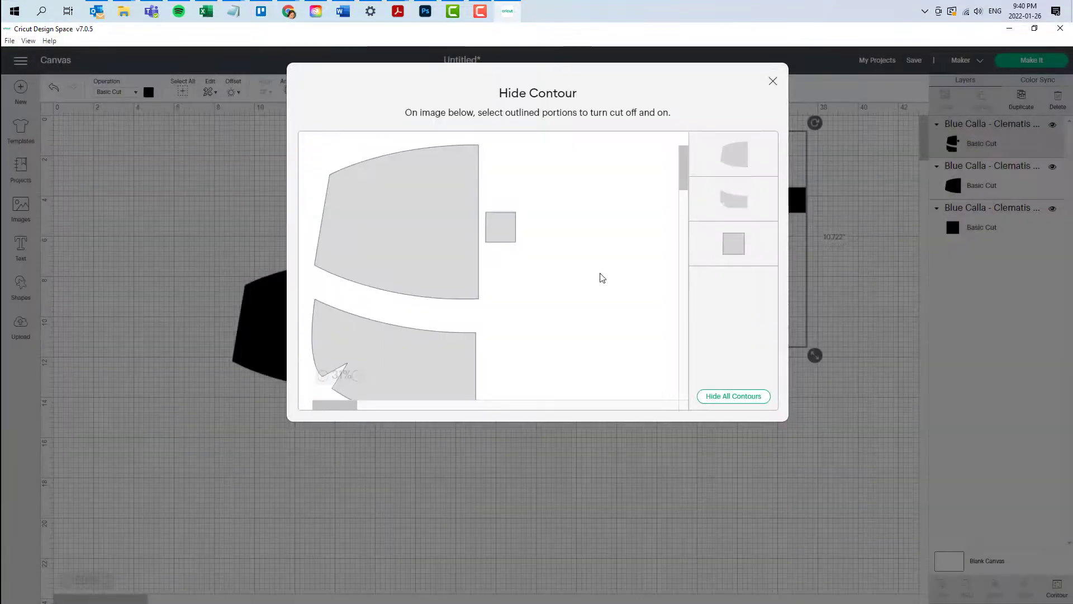
{"action": "left_click", "coordinate": [503, 228]}
{"action": "left_click", "coordinate": [470, 229]}
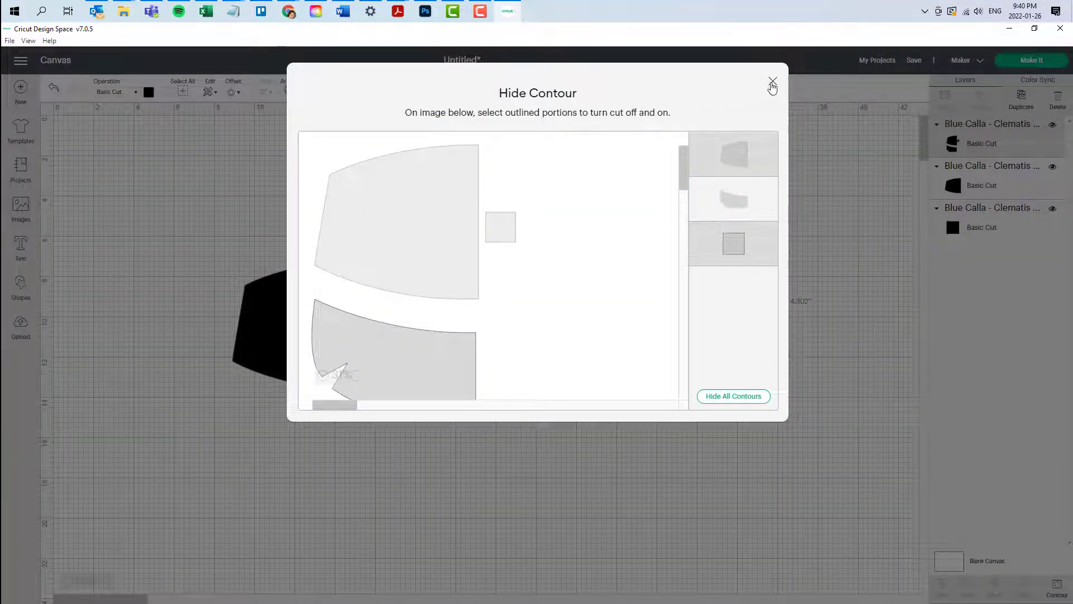
{"action": "left_click", "coordinate": [771, 84]}
{"action": "left_click_drag", "start_coordinate": [709, 326], "coordinate": [488, 362]}
{"action": "left_click", "coordinate": [595, 235]}
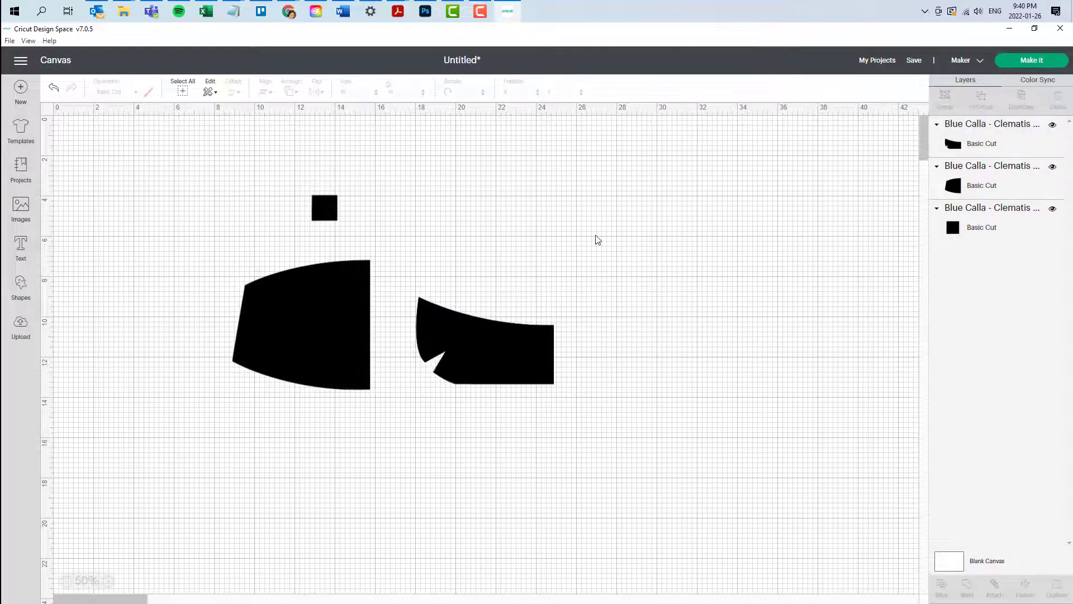
{"action": "left_click", "coordinate": [334, 209]}
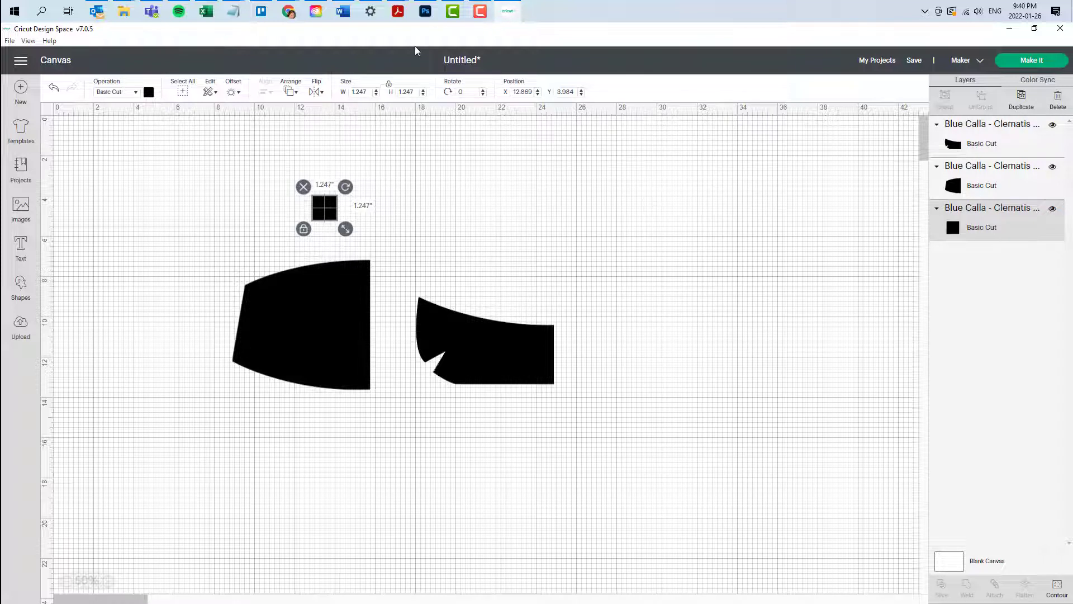
Launch Notepad from the Start search and move it to the right half of the screen.
{"action": "key", "text": "super"}
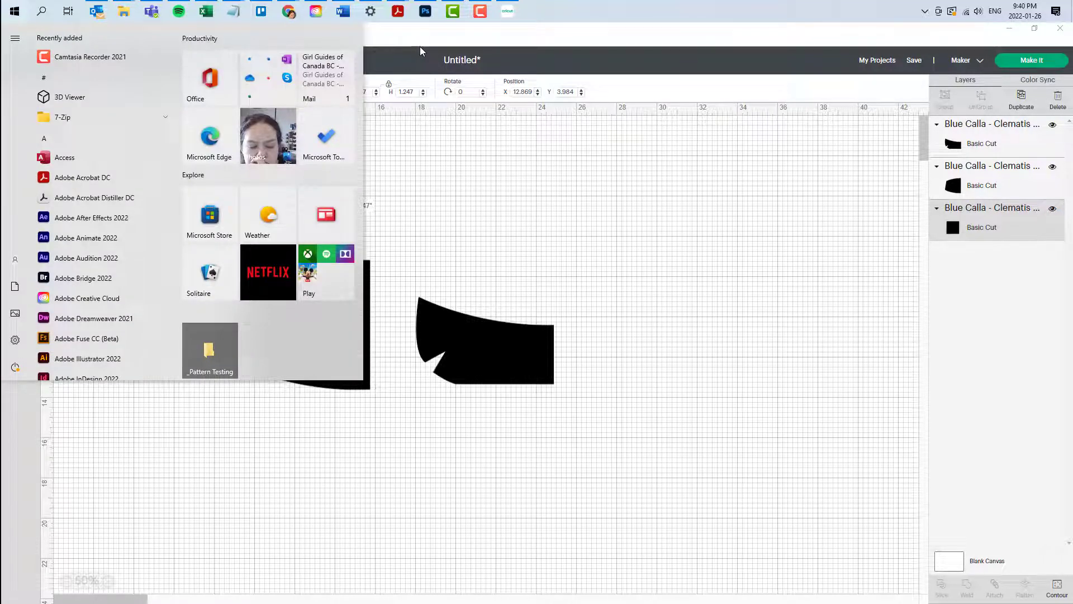
{"action": "key", "text": "super"}
{"action": "key", "text": "super"}
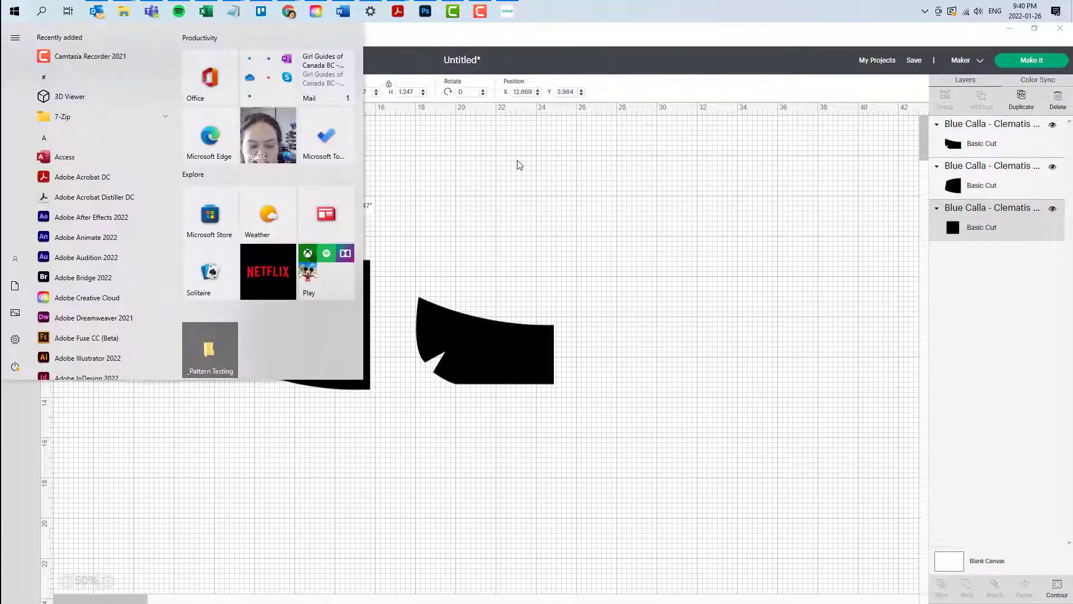
{"action": "type", "text": "cnotepad"}
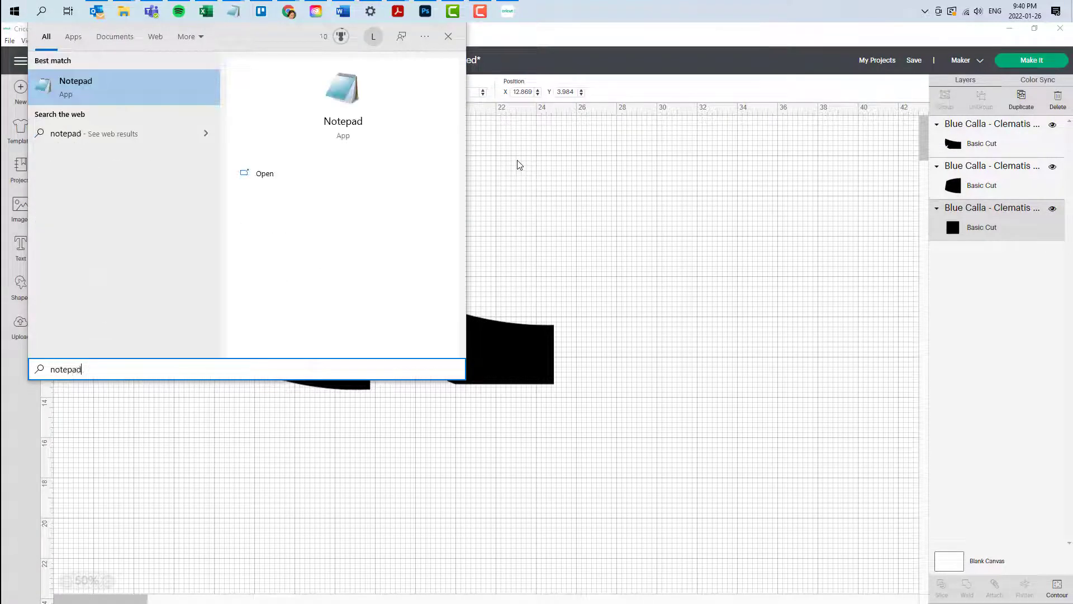
{"action": "key", "text": "Return"}
{"action": "mouse_move", "coordinate": [608, 99]}
{"action": "left_mouse_down"}
{"action": "mouse_move", "coordinate": [870, 109]}
{"action": "mouse_move", "coordinate": [971, 91]}
{"action": "left_mouse_up"}
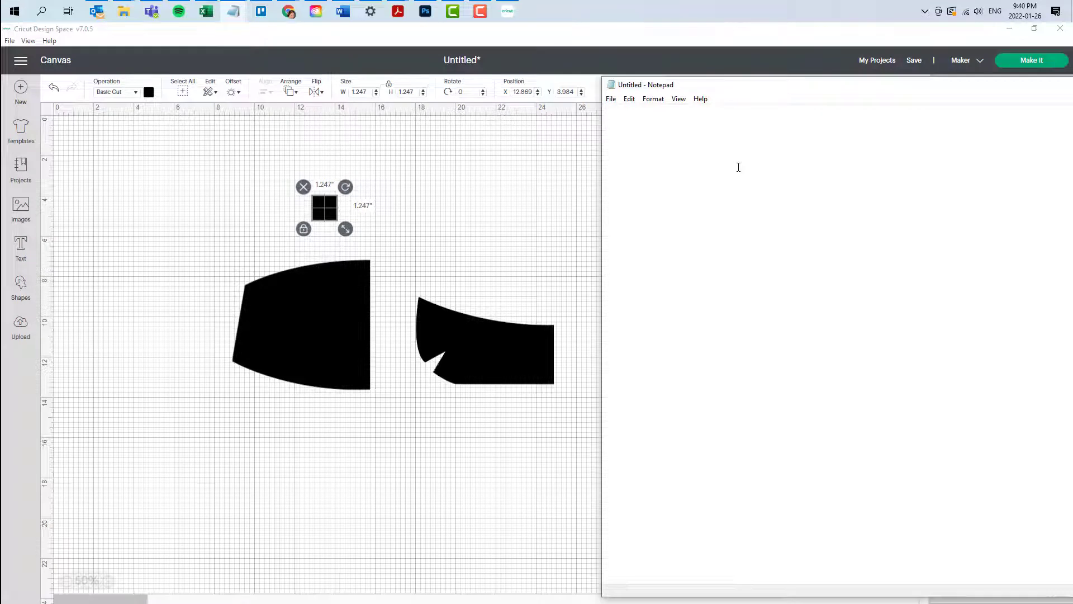
Note the piece widths 1.247", 6.817" and 6.82" in Notepad.
{"action": "type", "text": "1.247\""}
{"action": "left_click", "coordinate": [297, 331]}
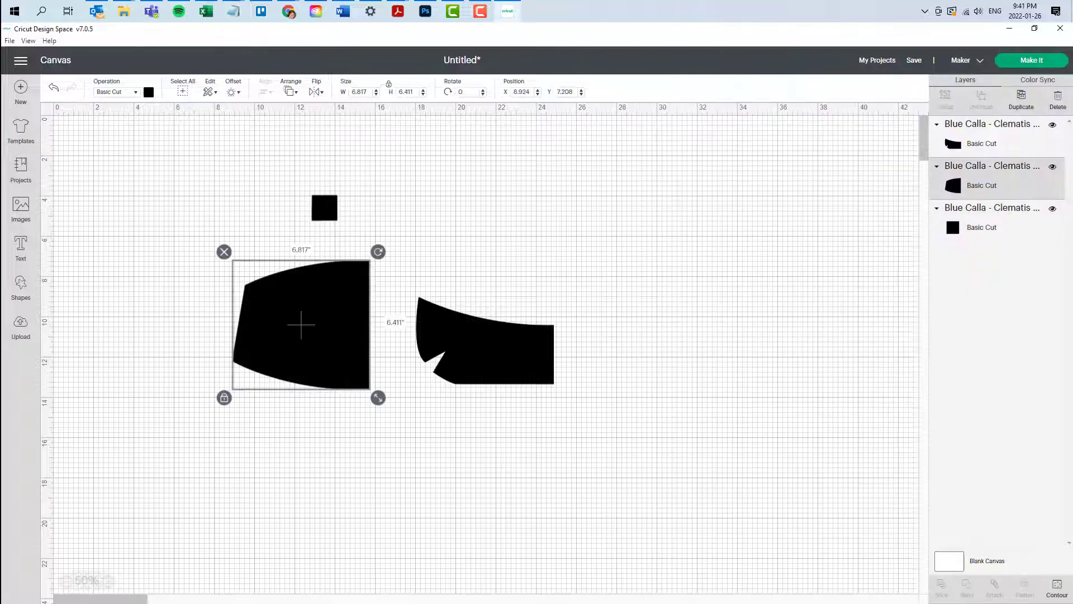
{"action": "key", "text": "alt+Tab"}
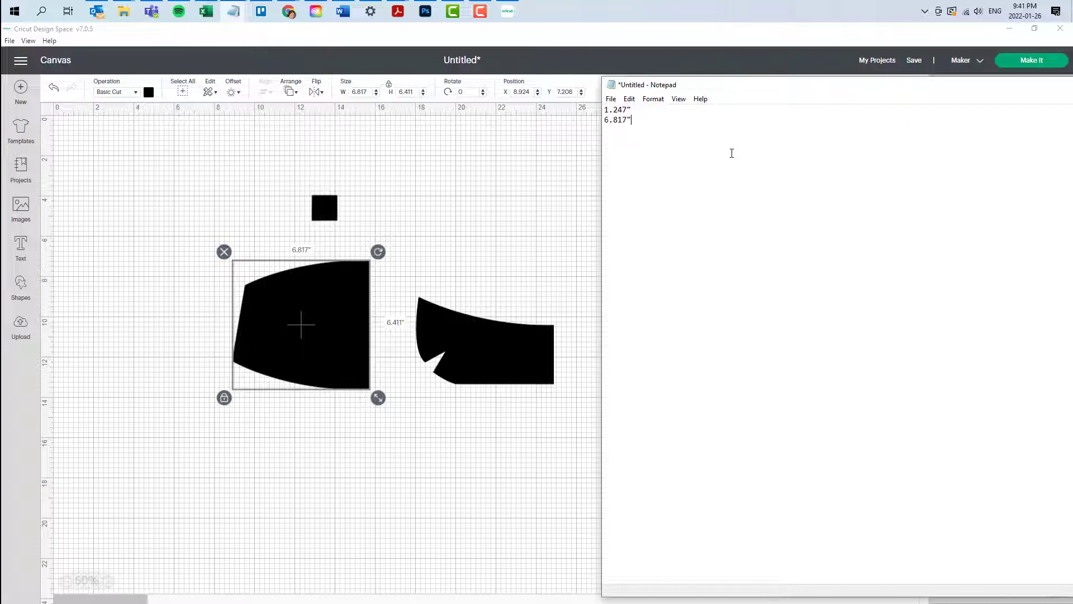
{"action": "left_click", "coordinate": [479, 380]}
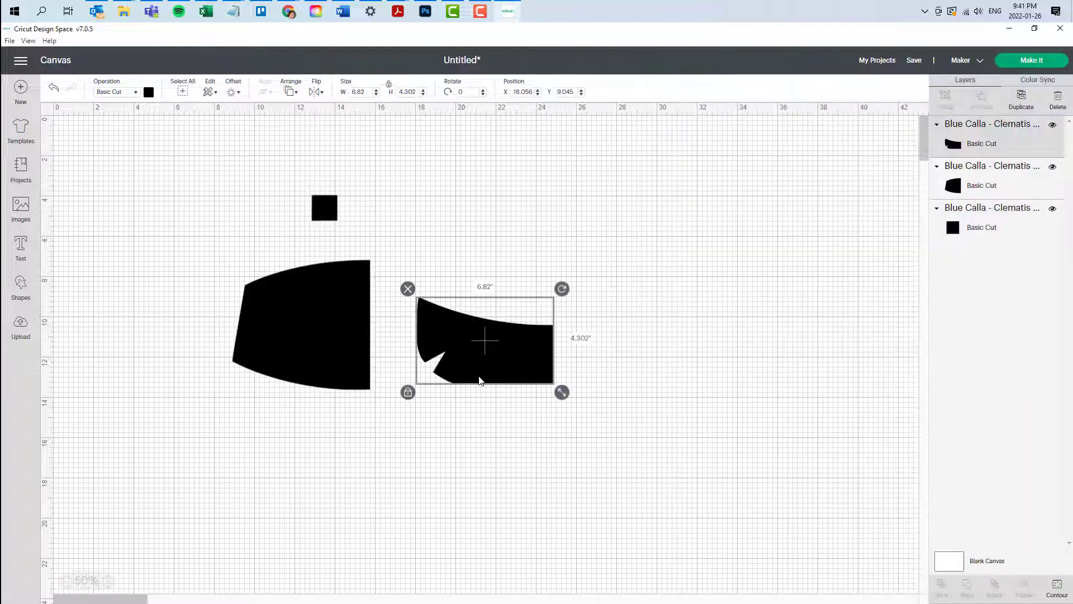
{"action": "key", "text": "alt+Tab"}
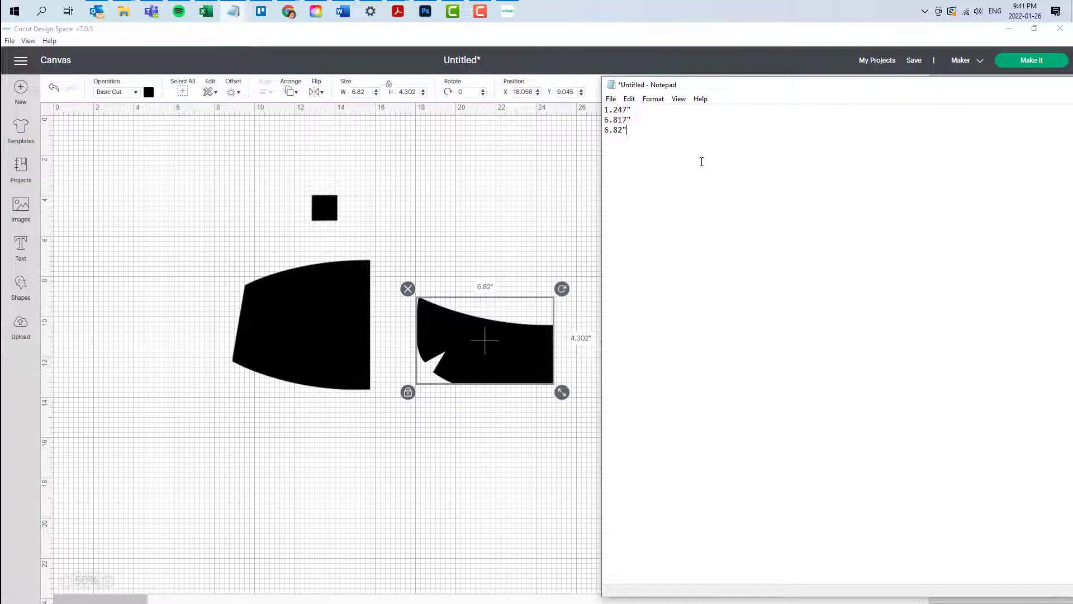
{"action": "key", "text": "alt+Tab"}
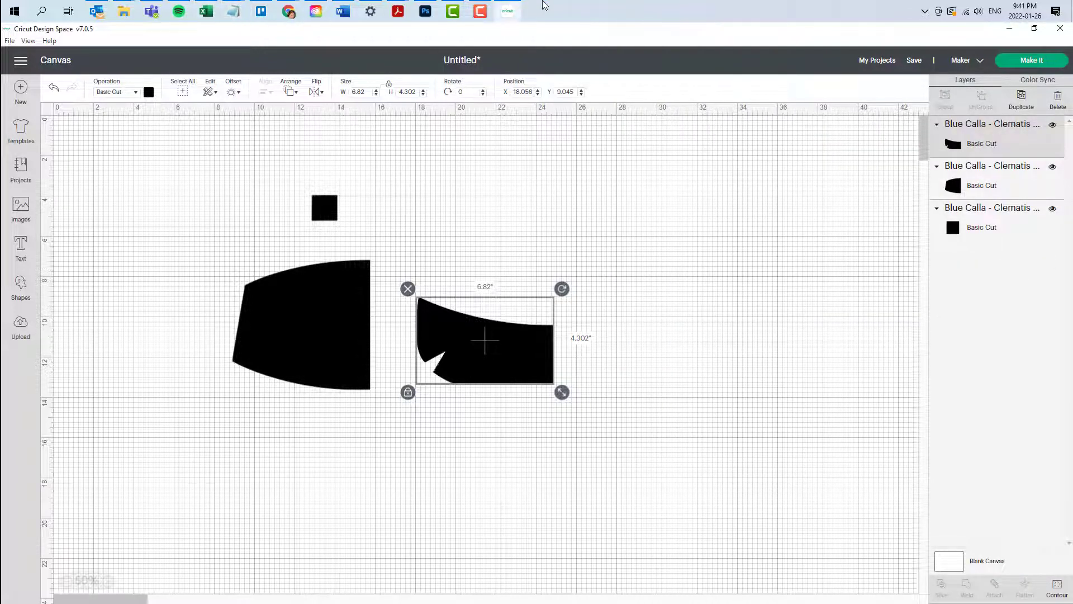
Launch Calculator from the Start menu search.
{"action": "key", "text": "super"}
{"action": "type", "text": "c"}
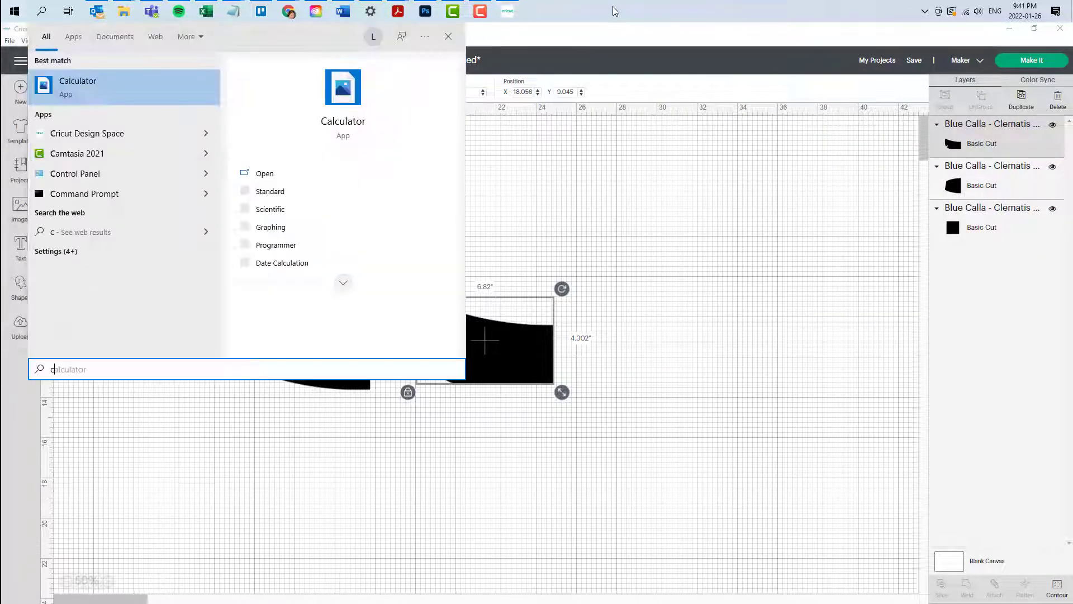
{"action": "type", "text": "al"}
{"action": "key", "text": "Return"}
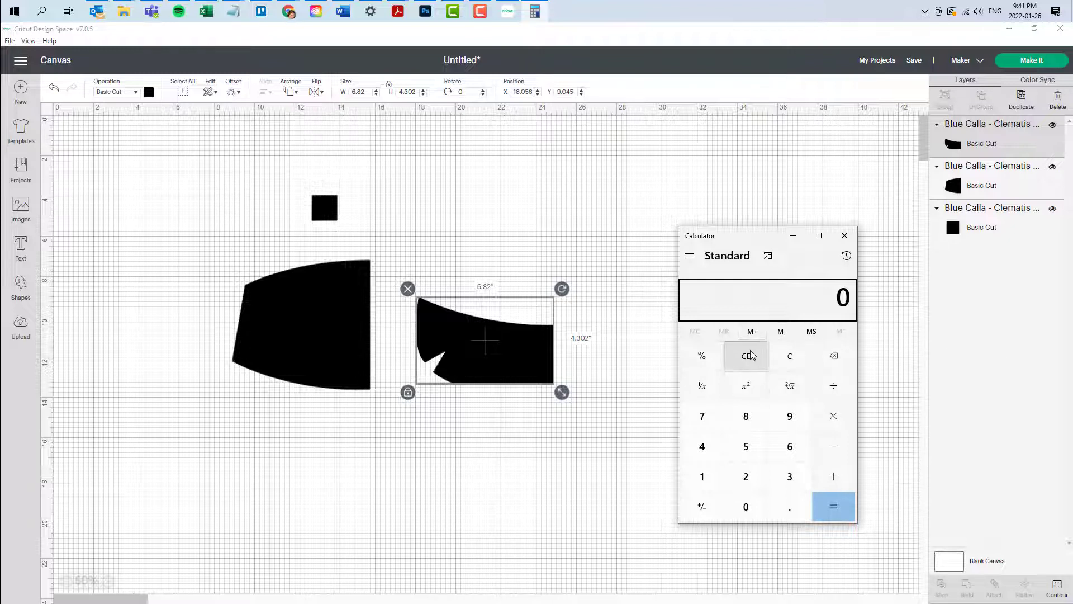
Divide 6.817 by 1.247 in Calculator, giving about 5.467.
{"action": "left_click", "coordinate": [781, 358]}
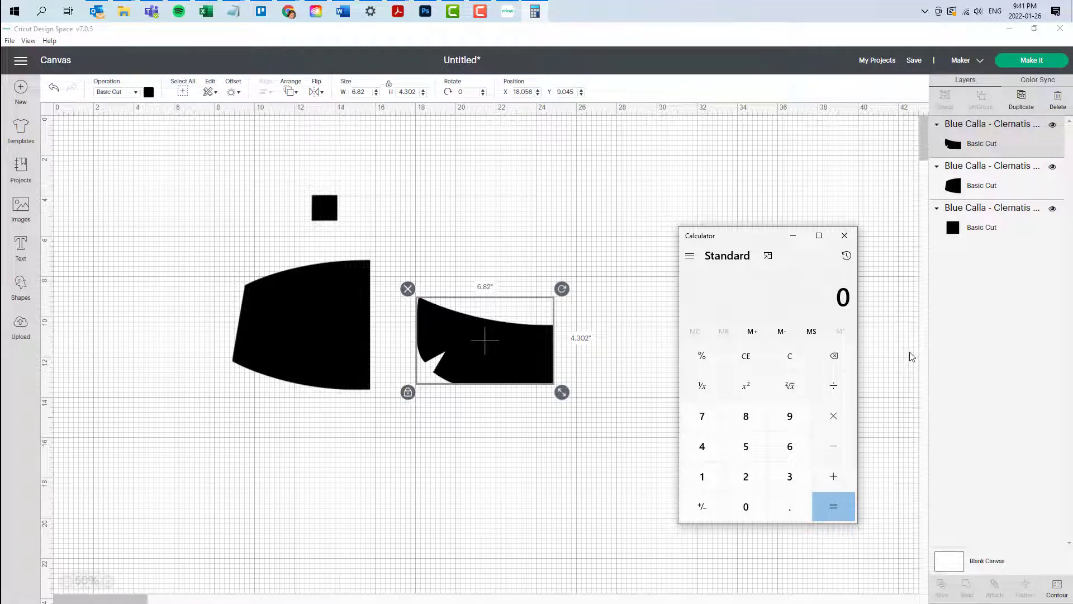
{"action": "type", "text": "6.81"}
{"action": "type", "text": "7"}
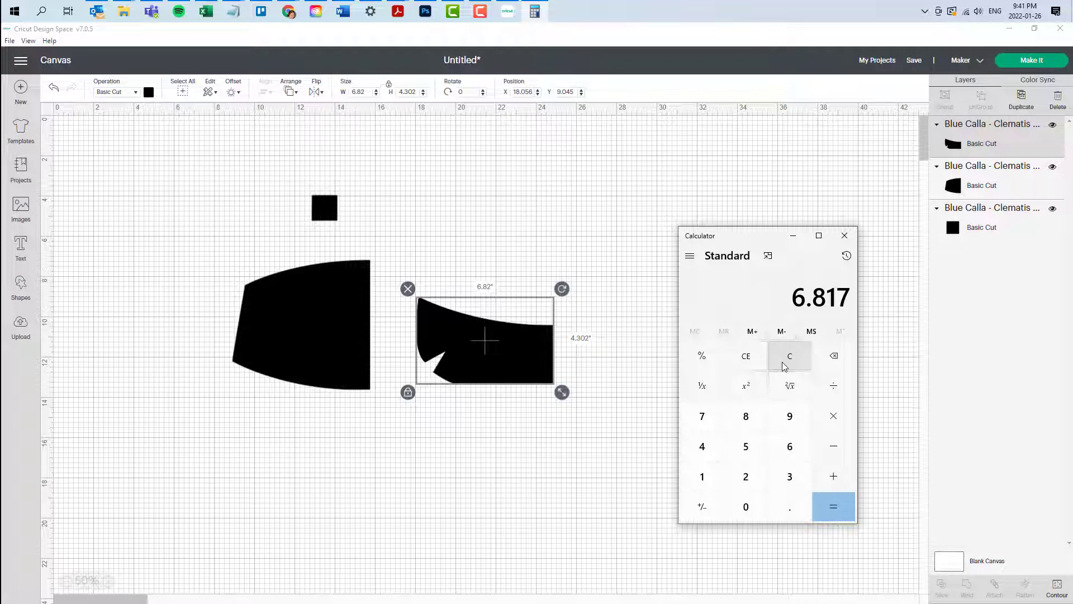
{"action": "key", "text": "slash"}
{"action": "type", "text": "1.247"}
{"action": "key", "text": "Return"}
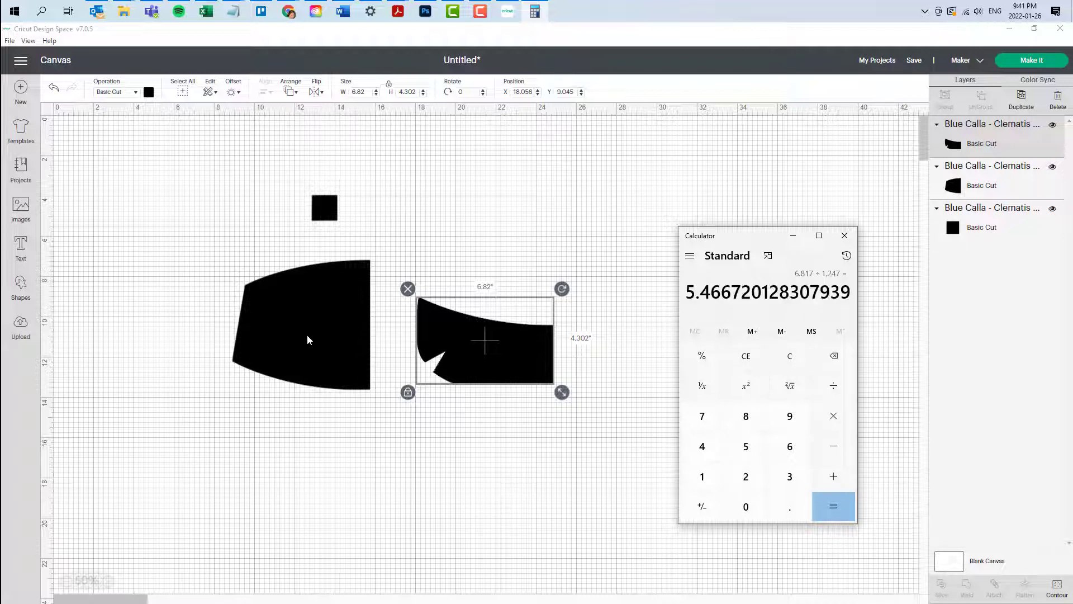
{"action": "left_click", "coordinate": [303, 322]}
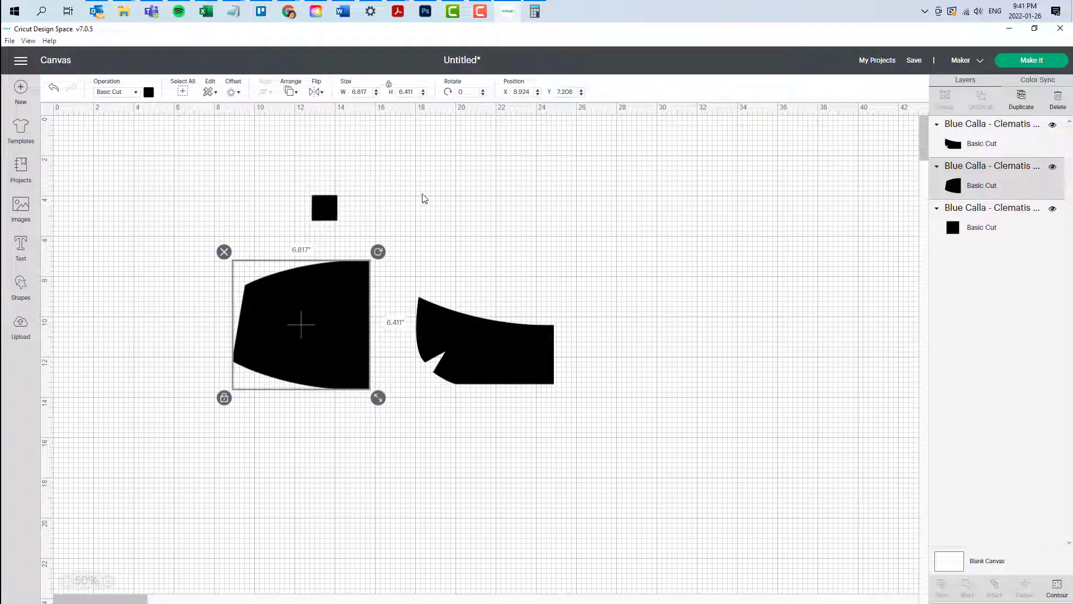
Set the left pattern piece's width to 5.467 inches.
{"action": "left_click", "coordinate": [535, 11]}
{"action": "left_click_drag", "start_coordinate": [770, 235], "coordinate": [1062, 247]}
{"action": "left_click", "coordinate": [683, 254]}
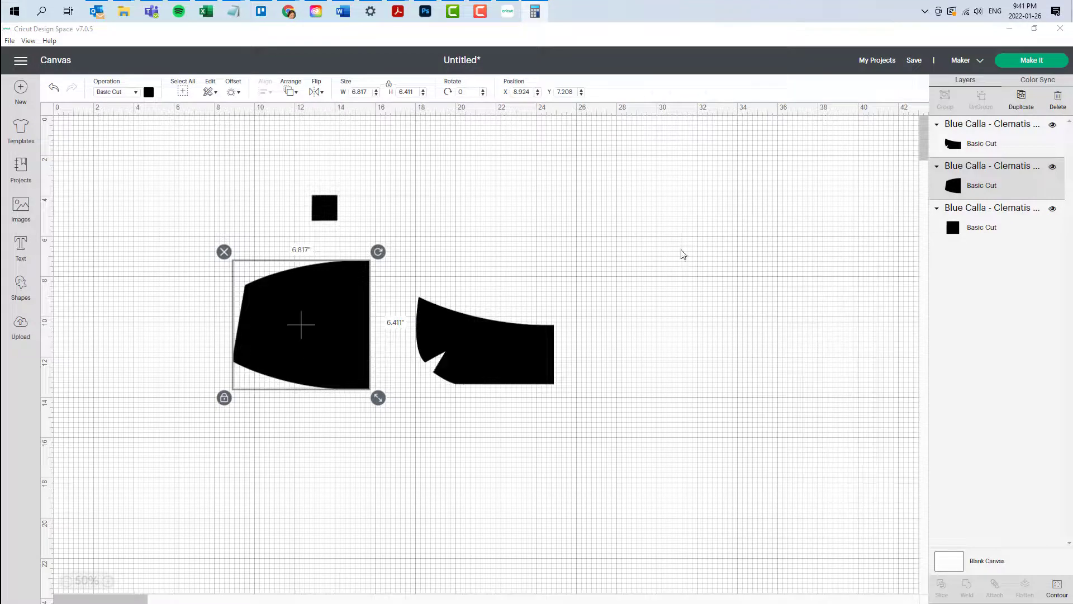
{"action": "left_click", "coordinate": [368, 92]}
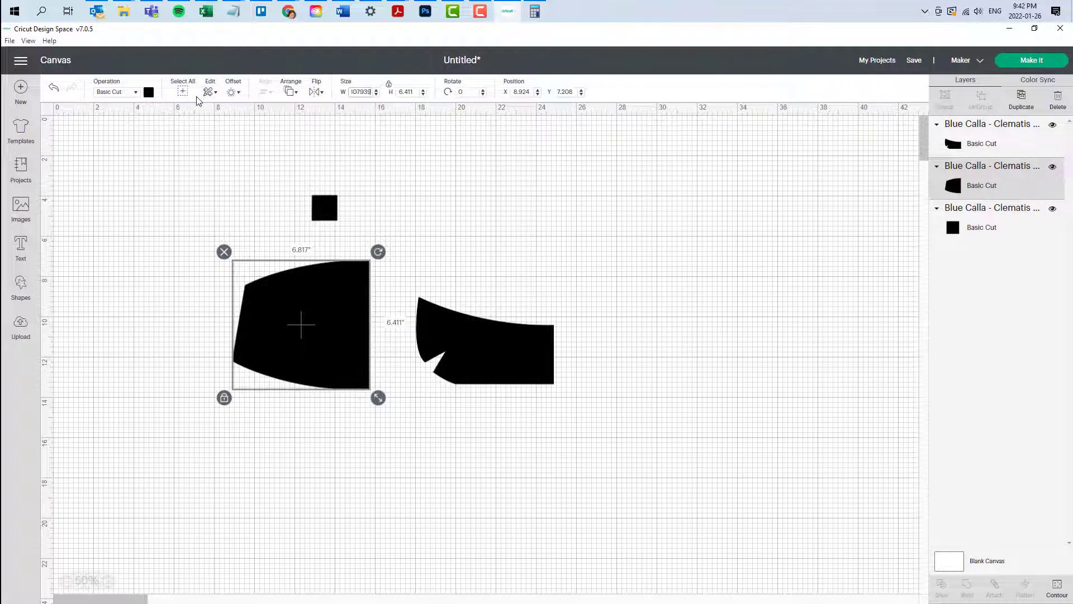
{"action": "key", "text": "Tab"}
{"action": "left_click", "coordinate": [594, 418]}
Compute 6.82 ÷ 1.247 and set the right piece's width to 5.469 inches.
{"action": "left_click", "coordinate": [491, 348]}
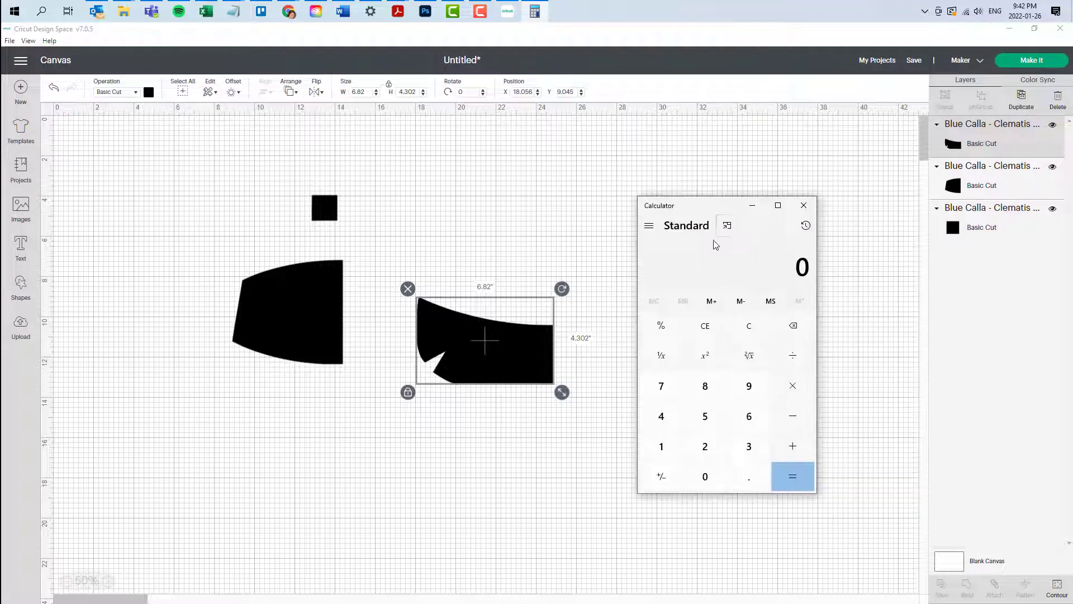
{"action": "type", "text": "6.82"}
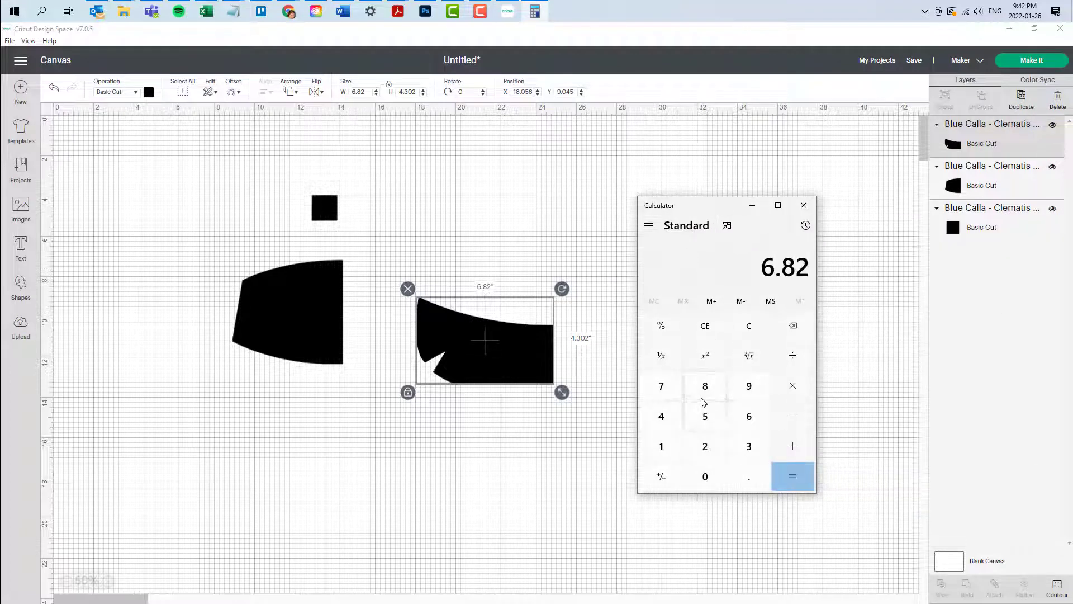
{"action": "type", "text": "/"}
{"action": "type", "text": "1"}
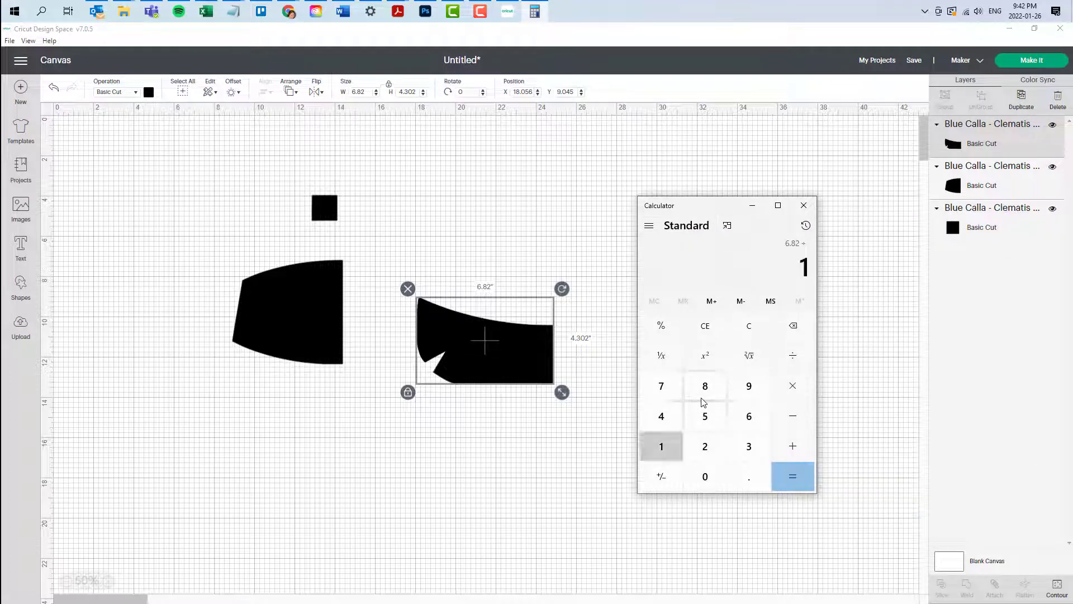
{"action": "type", "text": ".247="}
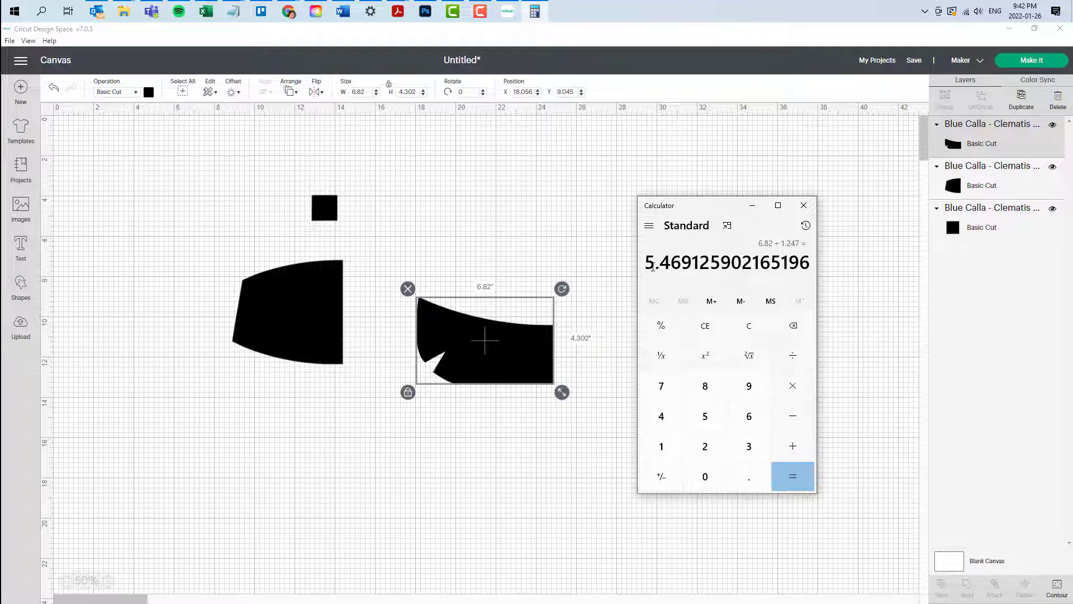
{"action": "double_click", "coordinate": [656, 264]}
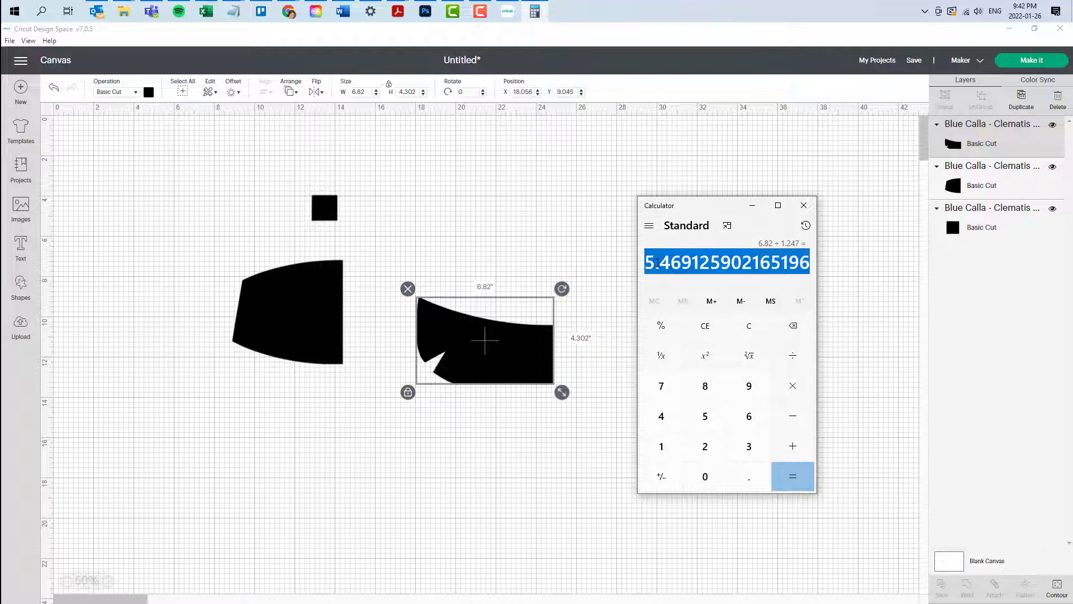
{"action": "left_click", "coordinate": [753, 205]}
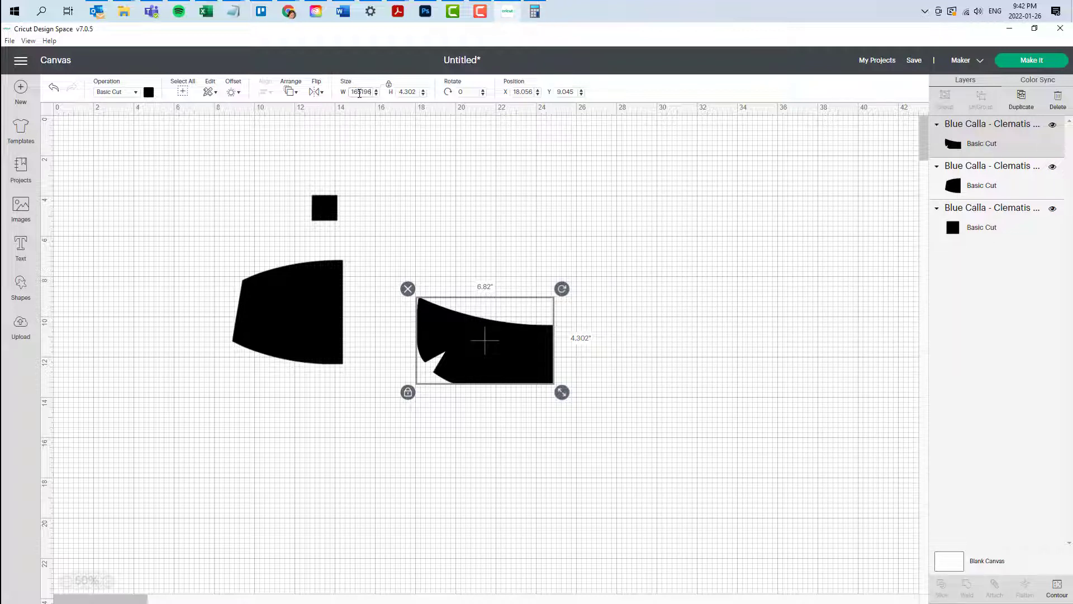
{"action": "key", "text": "Return"}
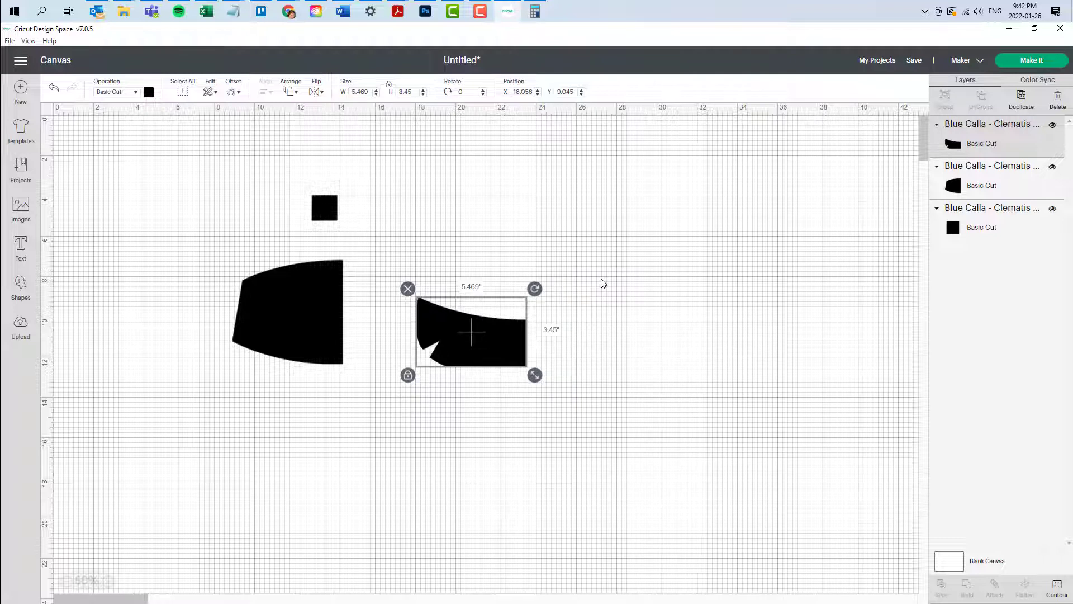
{"action": "left_click_drag", "start_coordinate": [498, 331], "coordinate": [306, 393]}
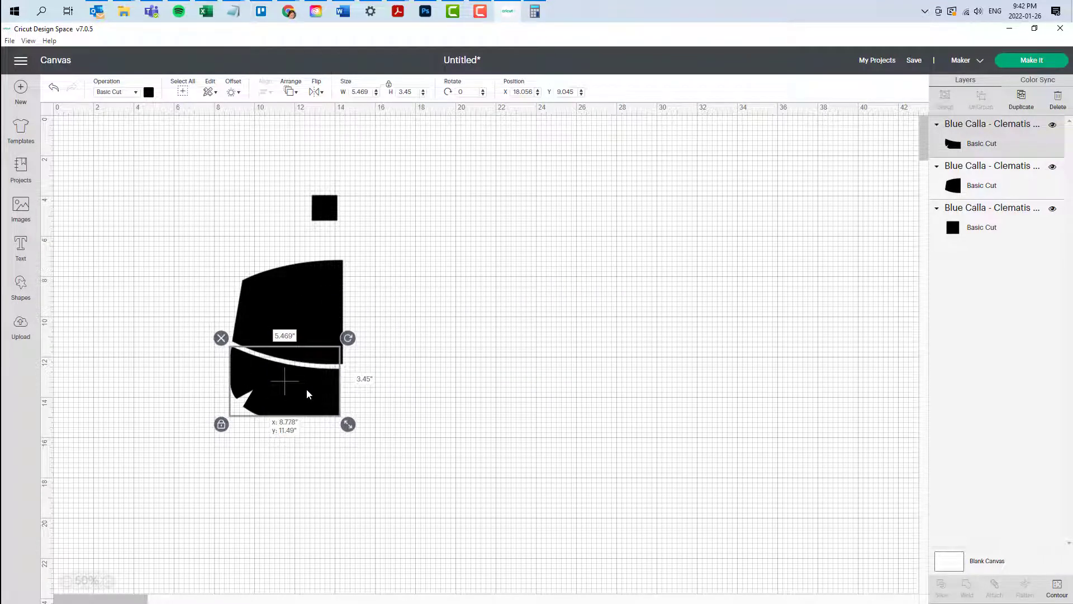
{"action": "mouse_move", "coordinate": [306, 393]}
{"action": "left_mouse_down"}
{"action": "mouse_move", "coordinate": [311, 380]}
{"action": "mouse_move", "coordinate": [482, 368]}
{"action": "left_mouse_up"}
Make the reference square 1 × 1 inch and rearrange the square and both large pieces.
{"action": "left_click", "coordinate": [489, 247]}
{"action": "left_click", "coordinate": [333, 218]}
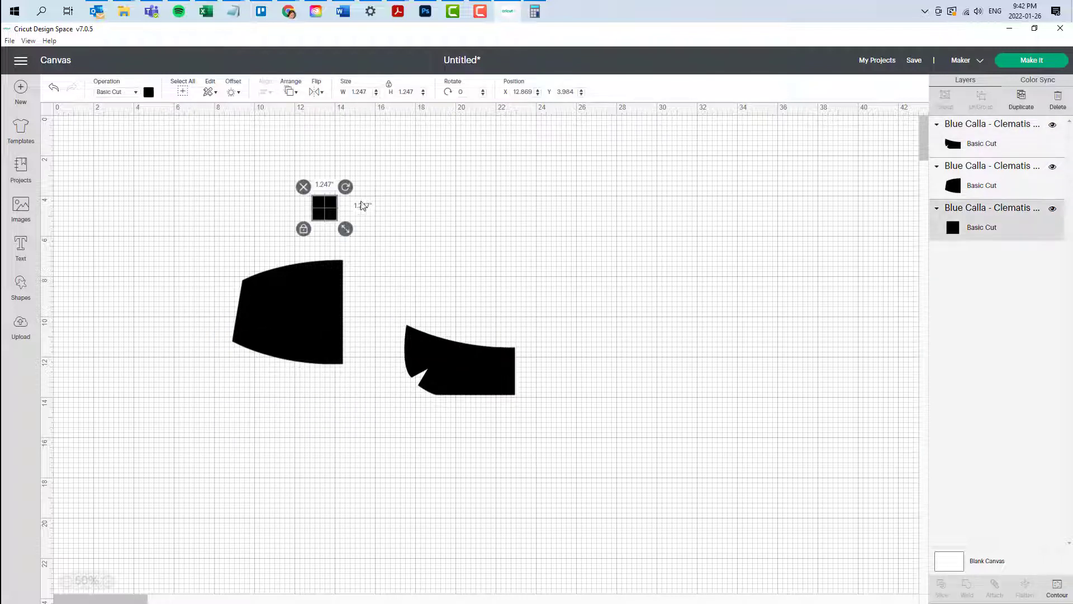
{"action": "left_click", "coordinate": [363, 91]}
{"action": "key", "text": "Return"}
{"action": "left_click", "coordinate": [407, 260]}
{"action": "left_click_drag", "start_coordinate": [322, 205], "coordinate": [511, 213]}
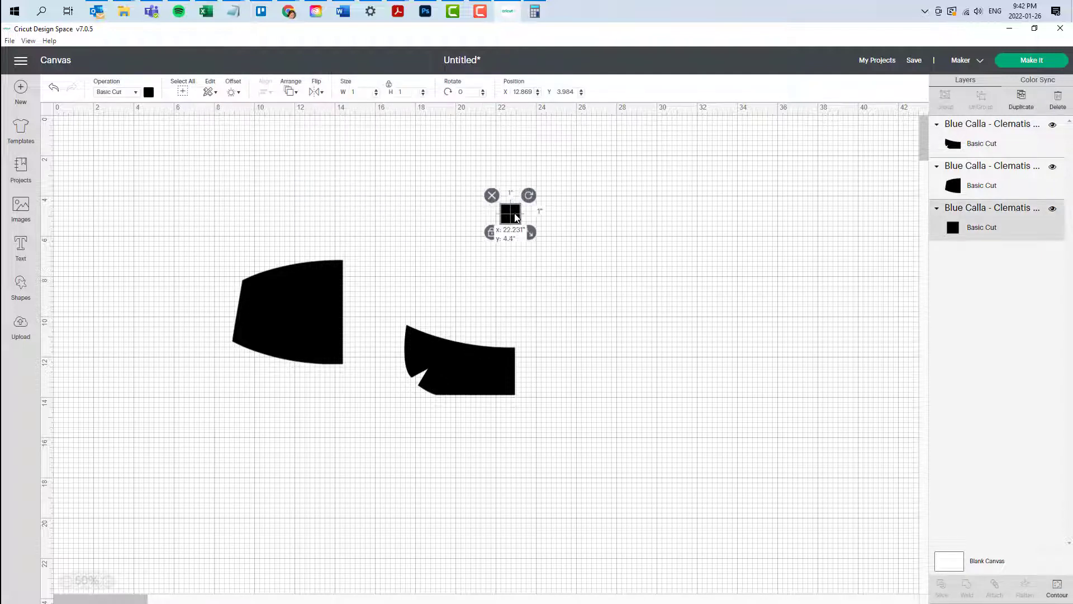
{"action": "left_click_drag", "start_coordinate": [295, 302], "coordinate": [226, 228]}
{"action": "mouse_move", "coordinate": [449, 370]}
{"action": "left_mouse_down"}
{"action": "mouse_move", "coordinate": [241, 369]}
{"action": "mouse_move", "coordinate": [207, 350]}
{"action": "left_mouse_up"}
Duplicate the upper piece, flip the copy horizontally and butt it against the original.
{"action": "left_click", "coordinate": [249, 250]}
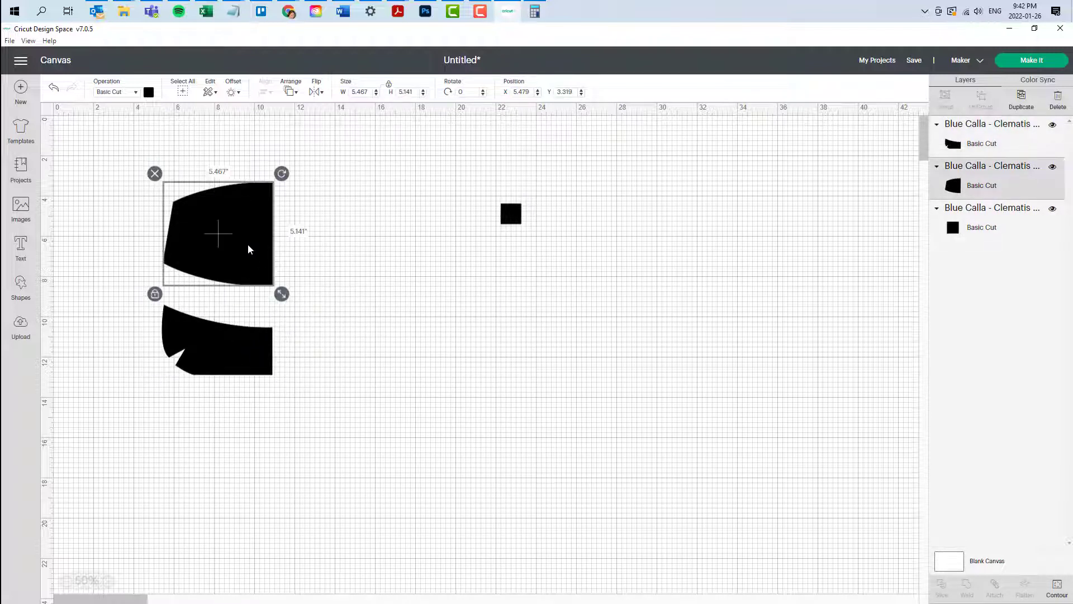
{"action": "key", "text": "ctrl+d"}
{"action": "mouse_move", "coordinate": [240, 246]}
{"action": "left_mouse_down"}
{"action": "mouse_move", "coordinate": [304, 242]}
{"action": "mouse_move", "coordinate": [374, 210]}
{"action": "left_mouse_up"}
{"action": "right_click", "coordinate": [306, 237]}
{"action": "left_click", "coordinate": [316, 91]}
{"action": "left_click", "coordinate": [352, 108]}
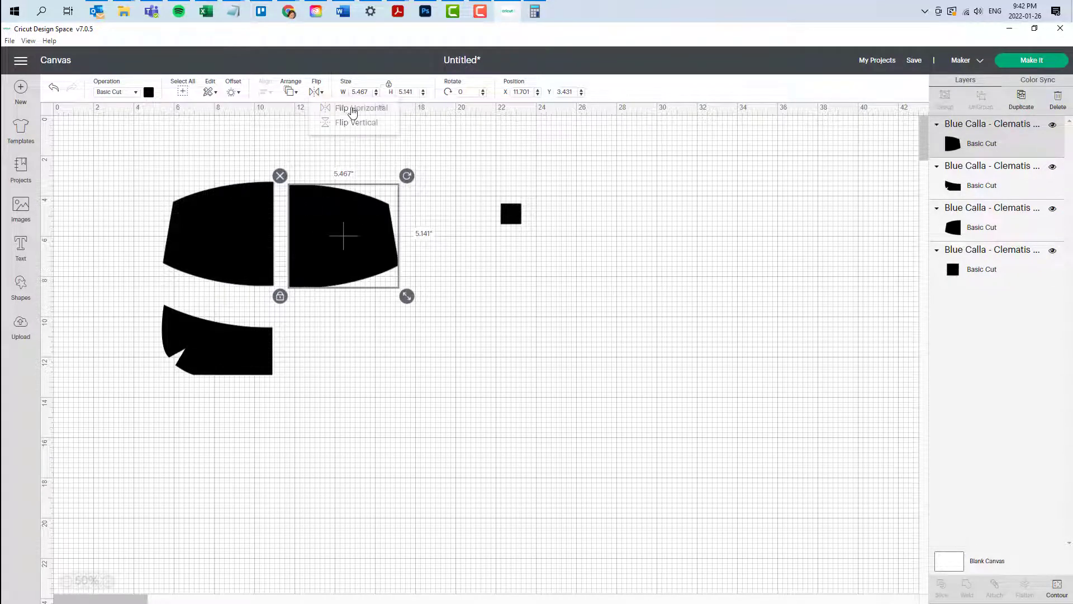
{"action": "left_click_drag", "start_coordinate": [322, 196], "coordinate": [310, 194]}
{"action": "left_click", "coordinate": [402, 251]}
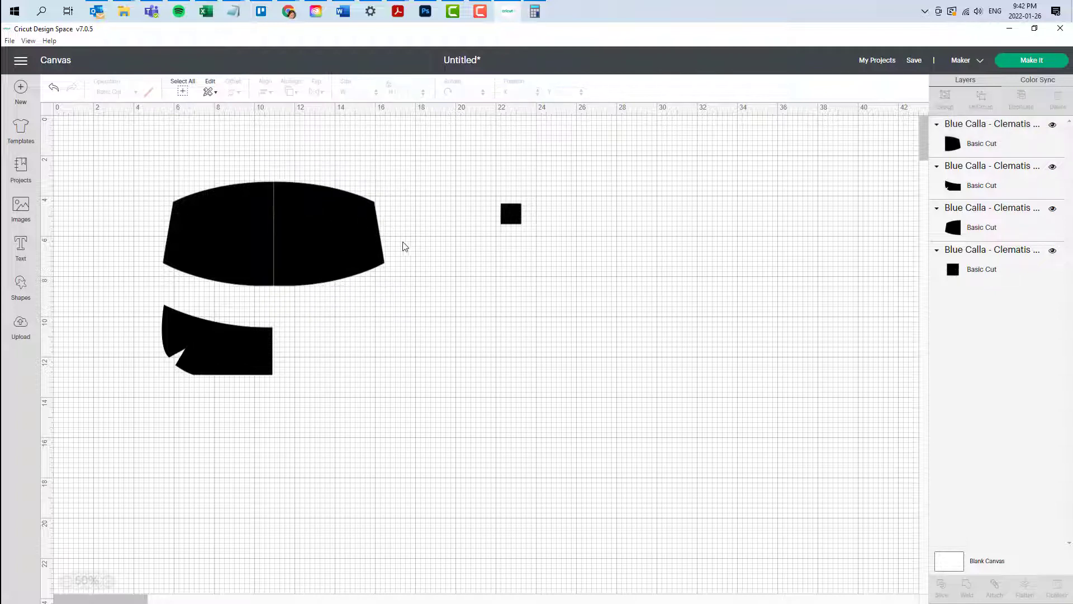
Duplicate the lower piece, flip the copy horizontally and place it beside the original.
{"action": "left_click", "coordinate": [250, 366]}
{"action": "key", "text": "ctrl+d"}
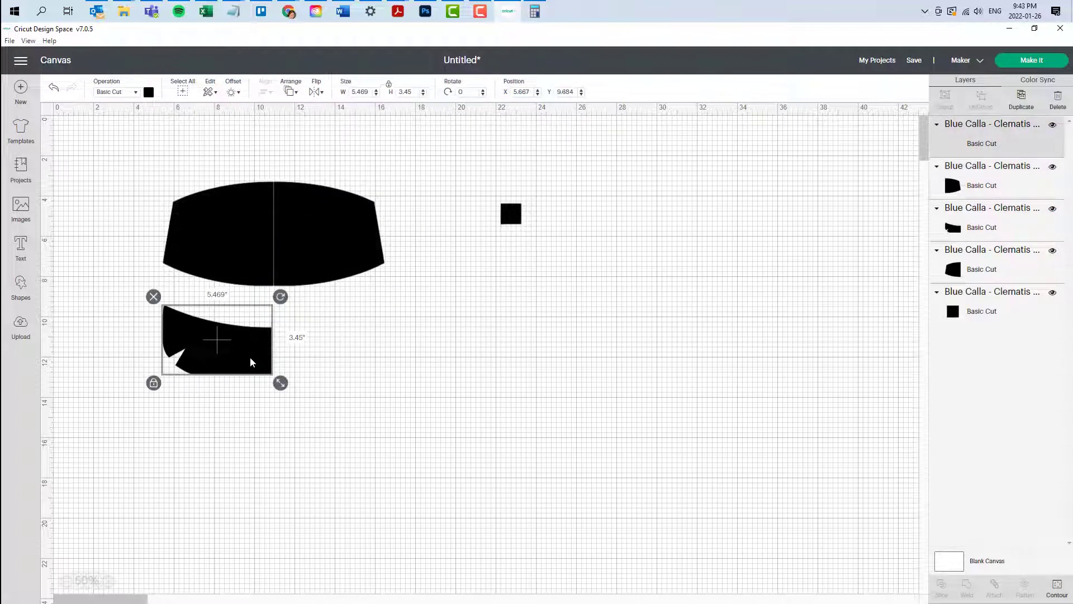
{"action": "left_click_drag", "start_coordinate": [252, 358], "coordinate": [320, 358]}
{"action": "left_click", "coordinate": [315, 92]}
{"action": "left_click", "coordinate": [352, 108]}
{"action": "mouse_move", "coordinate": [290, 324]}
{"action": "left_mouse_down"}
{"action": "mouse_move", "coordinate": [341, 326]}
{"action": "mouse_move", "coordinate": [331, 323]}
{"action": "left_mouse_up"}
Nudge the mirrored halves together so they meet edge to edge.
{"action": "left_click", "coordinate": [110, 581]}
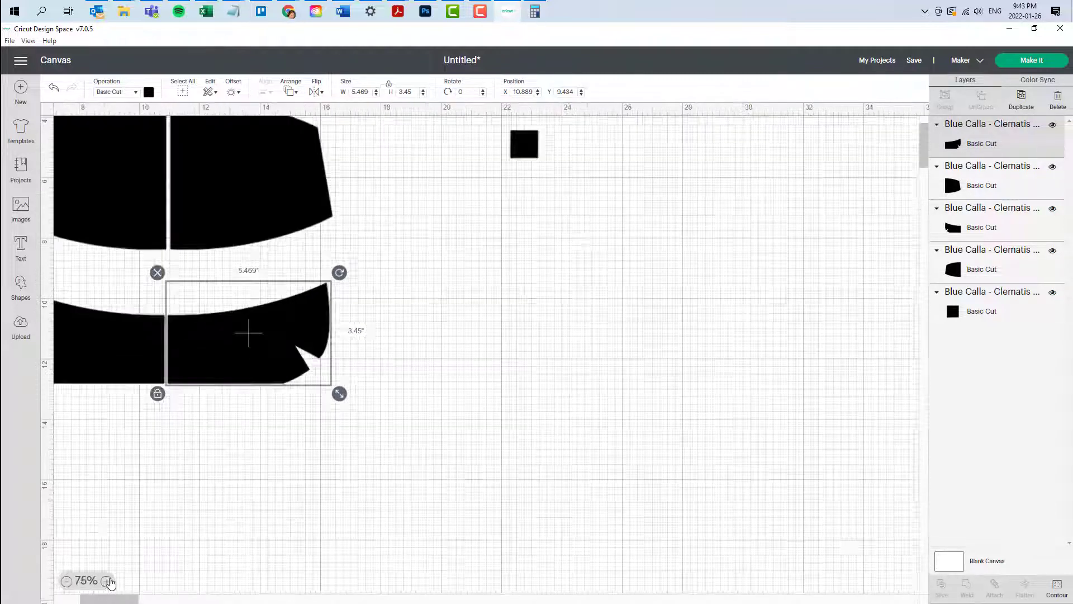
{"action": "left_click_drag", "start_coordinate": [247, 443], "coordinate": [428, 451]}
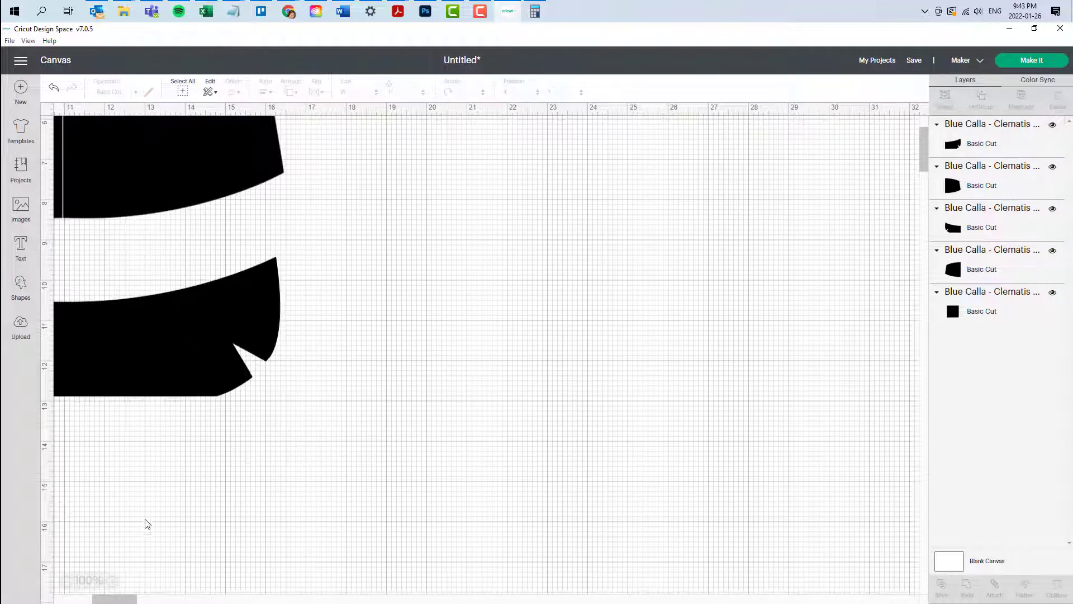
{"action": "left_click_drag", "start_coordinate": [101, 595], "coordinate": [67, 594]}
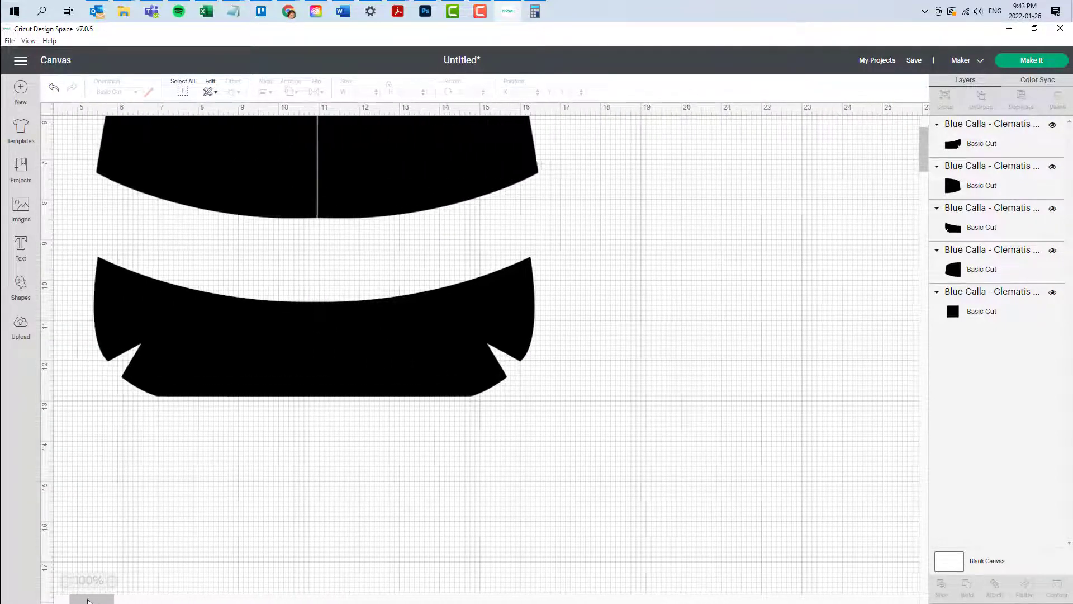
{"action": "left_click", "coordinate": [480, 351]}
{"action": "left_click_drag", "start_coordinate": [479, 351], "coordinate": [475, 352]}
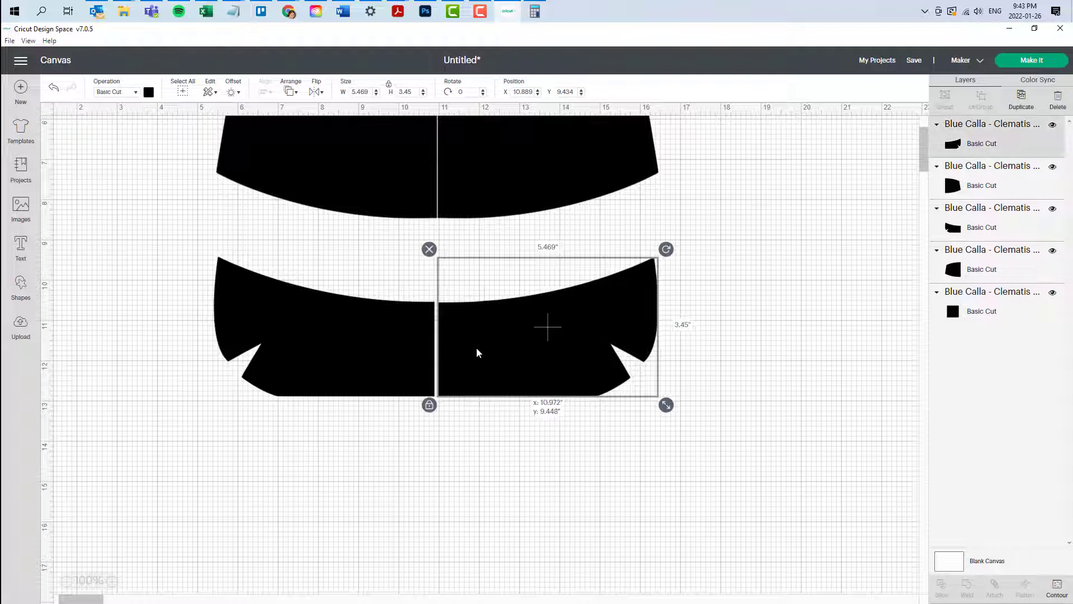
{"action": "left_click", "coordinate": [395, 422]}
{"action": "mouse_move", "coordinate": [324, 275]}
{"action": "left_mouse_down"}
{"action": "mouse_move", "coordinate": [592, 362]}
{"action": "mouse_move", "coordinate": [339, 278]}
{"action": "left_mouse_up"}
{"action": "left_click", "coordinate": [487, 431]}
{"action": "mouse_move", "coordinate": [414, 293]}
{"action": "left_mouse_down"}
{"action": "mouse_move", "coordinate": [470, 329]}
{"action": "mouse_move", "coordinate": [404, 269]}
{"action": "left_mouse_up"}
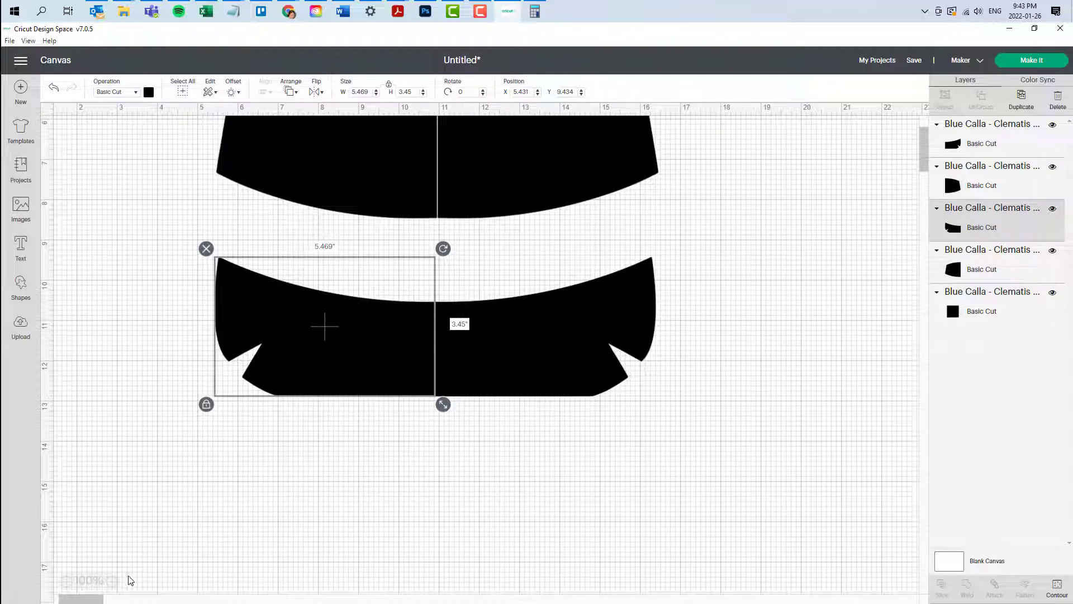
Bottom-align the two halves of the lower piece.
{"action": "left_click", "coordinate": [111, 580]}
{"action": "left_click", "coordinate": [471, 492]}
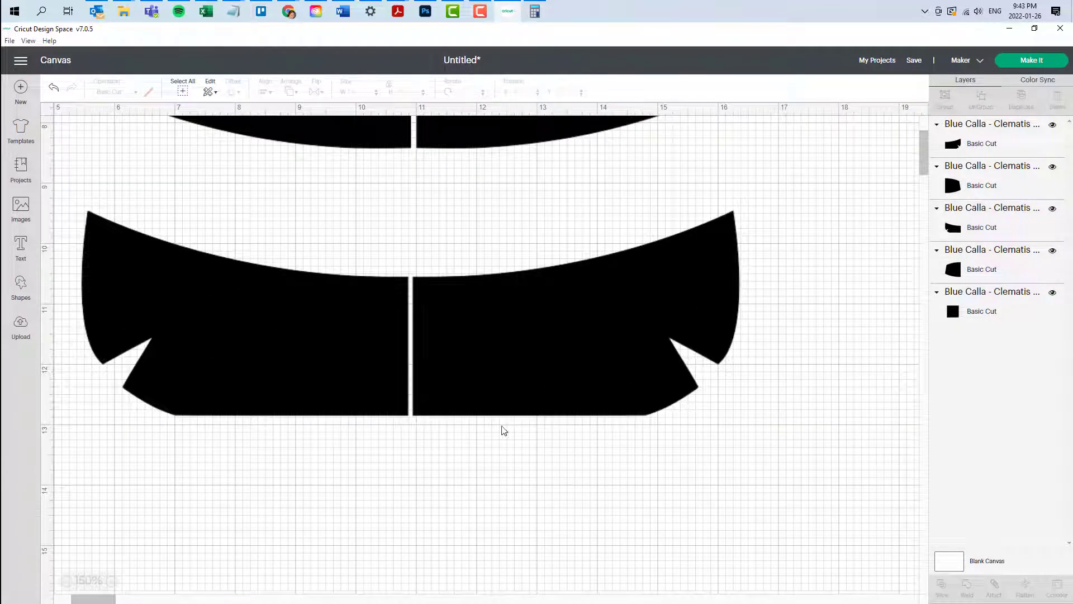
{"action": "left_click", "coordinate": [369, 374]}
{"action": "left_click", "coordinate": [487, 368], "text": "shift"}
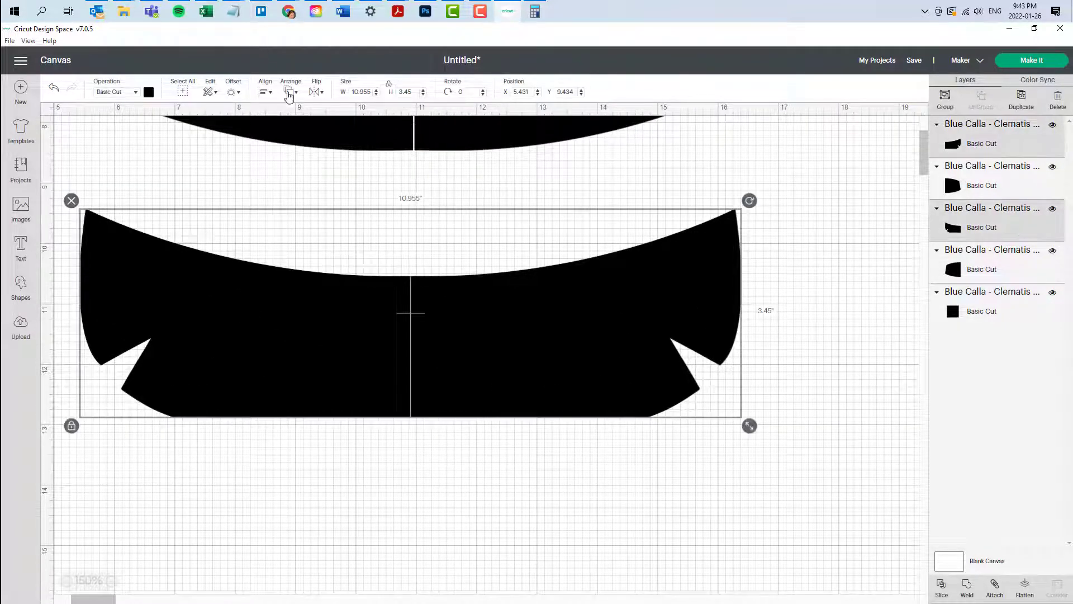
{"action": "left_click", "coordinate": [264, 92]}
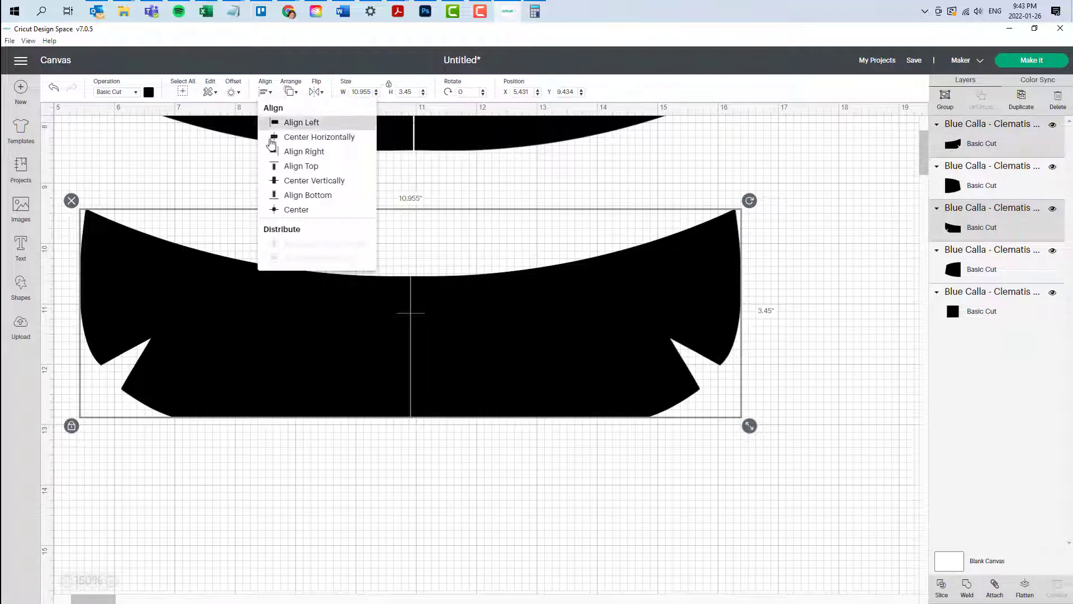
{"action": "left_click", "coordinate": [296, 195]}
{"action": "left_click", "coordinate": [487, 538]}
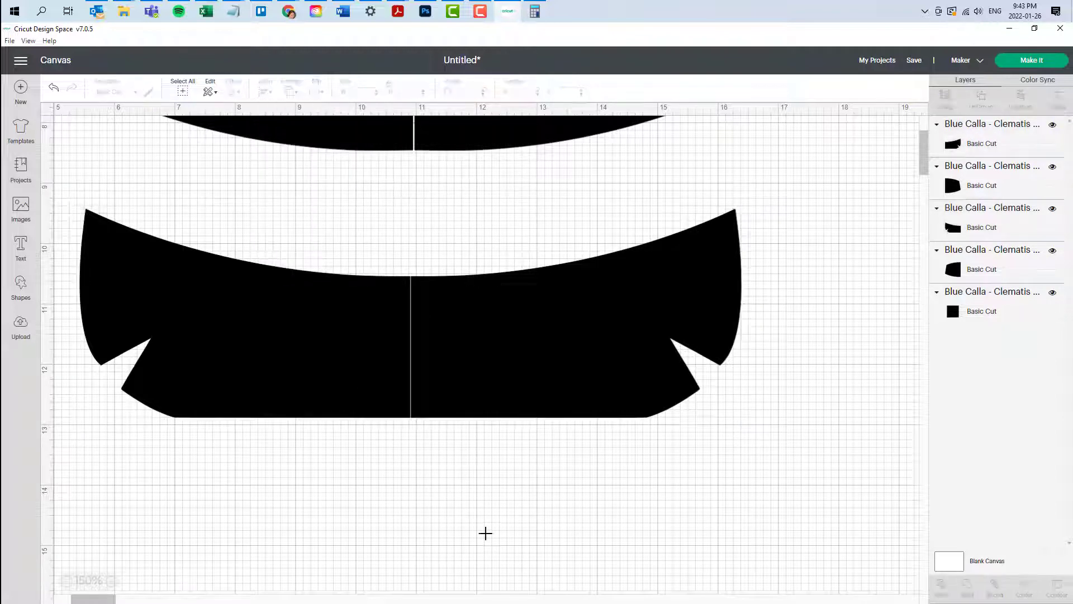
{"action": "left_click", "coordinate": [496, 394]}
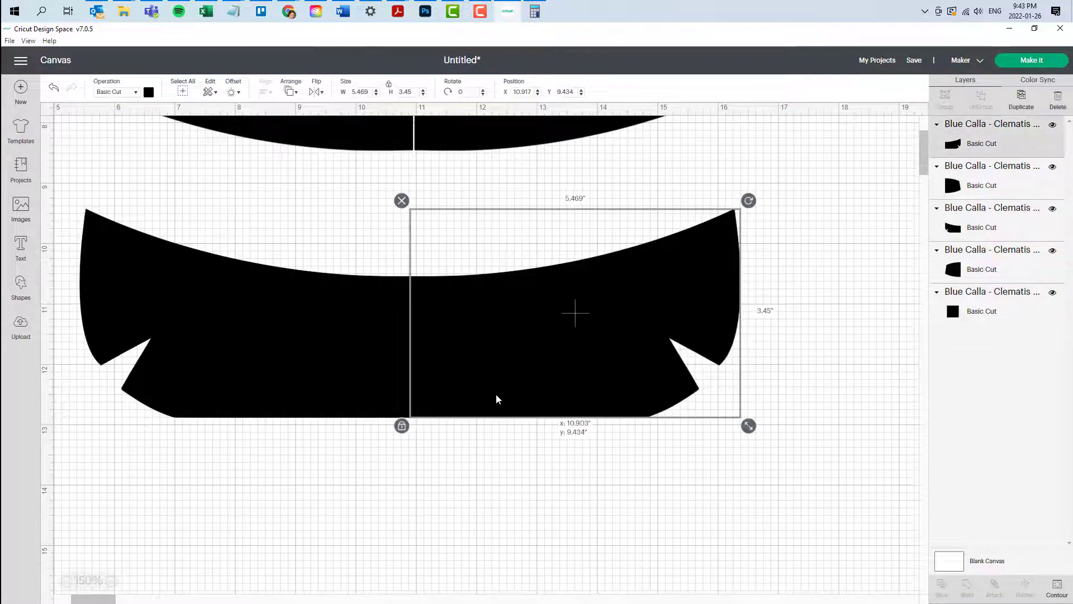
{"action": "left_click", "coordinate": [473, 469]}
Weld the lower halves into one piece and reposition it.
{"action": "left_click", "coordinate": [375, 305]}
{"action": "left_click", "coordinate": [450, 308], "text": "shift"}
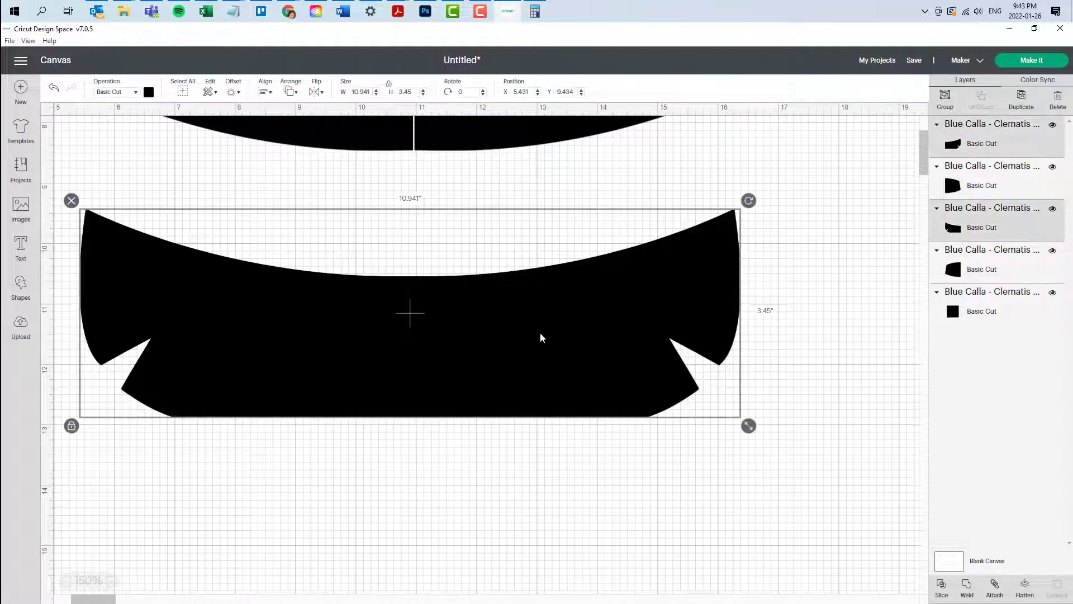
{"action": "left_click", "coordinate": [968, 591]}
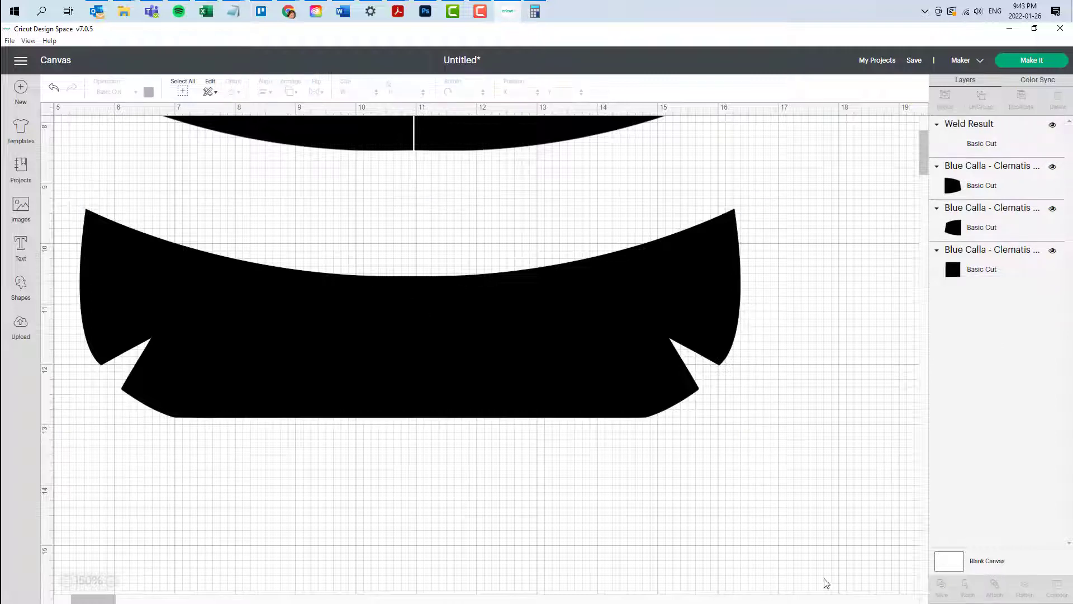
{"action": "mouse_move", "coordinate": [498, 388]}
{"action": "left_mouse_down"}
{"action": "mouse_move", "coordinate": [607, 464]}
{"action": "mouse_move", "coordinate": [504, 397]}
{"action": "left_mouse_up"}
{"action": "left_click", "coordinate": [514, 503]}
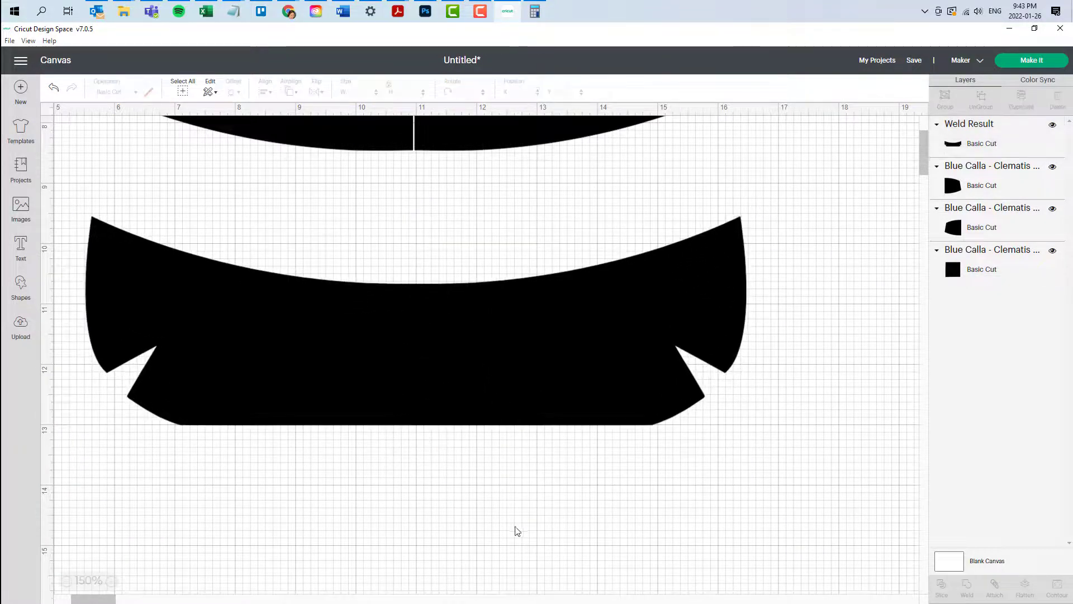
Nudge the upper piece's right half left until it meets the left half without a gap.
{"action": "left_click_drag", "start_coordinate": [467, 221], "coordinate": [464, 261]}
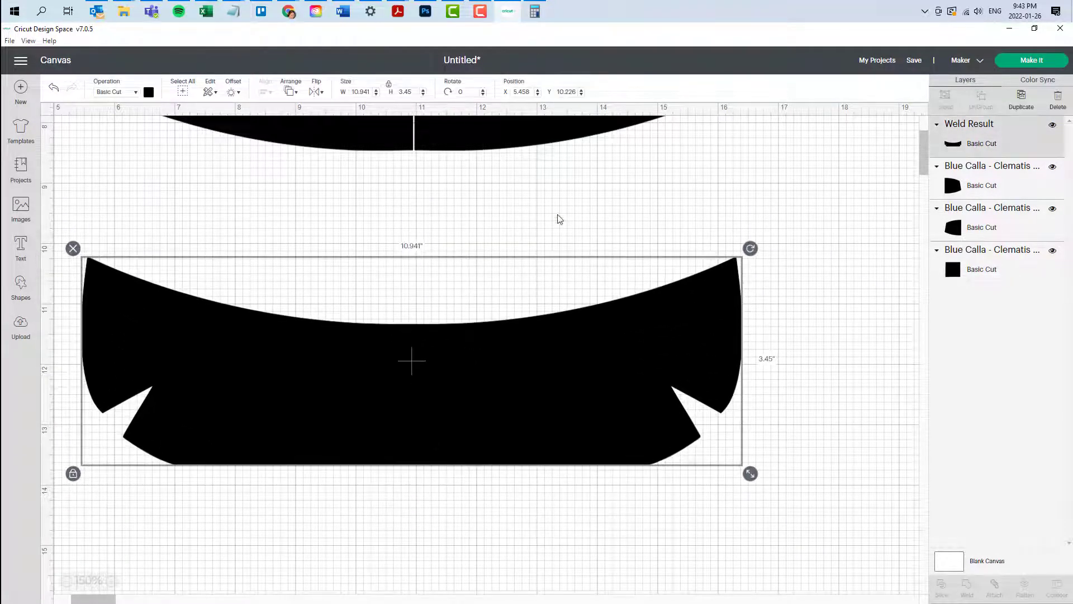
{"action": "left_click", "coordinate": [912, 150]}
{"action": "scroll", "coordinate": [920, 141], "scroll_direction": "up", "scroll_amount": 5}
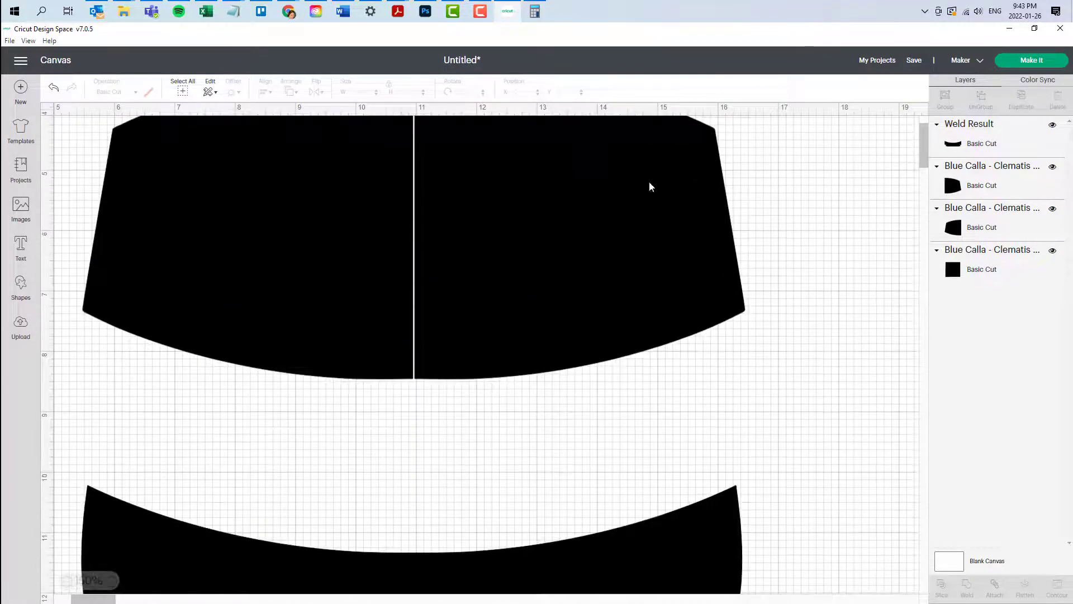
{"action": "left_click", "coordinate": [371, 360]}
{"action": "left_click", "coordinate": [484, 347], "text": "shift"}
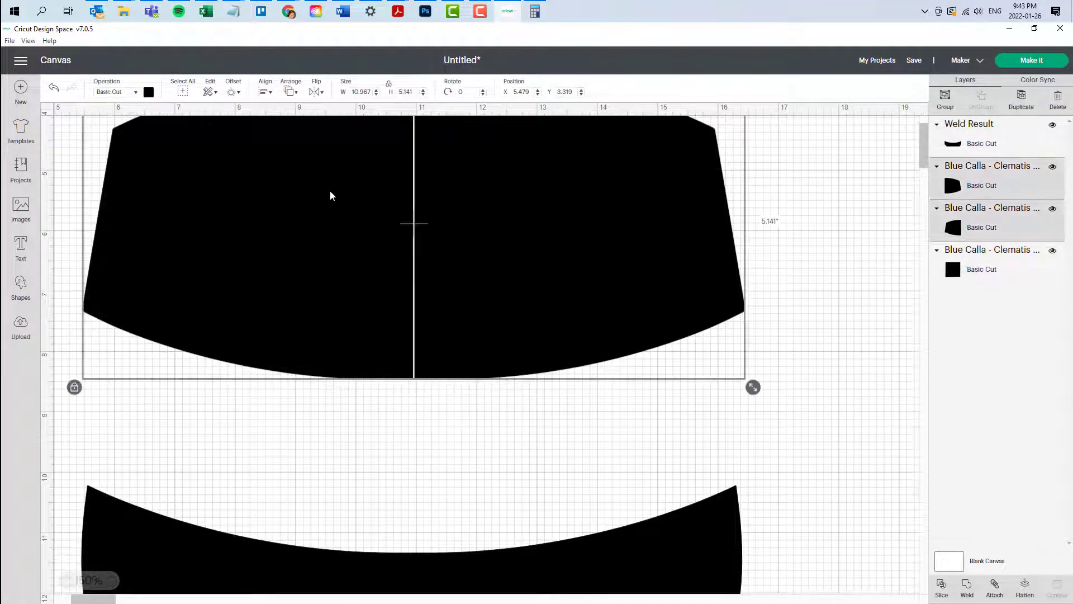
{"action": "left_click", "coordinate": [273, 96]}
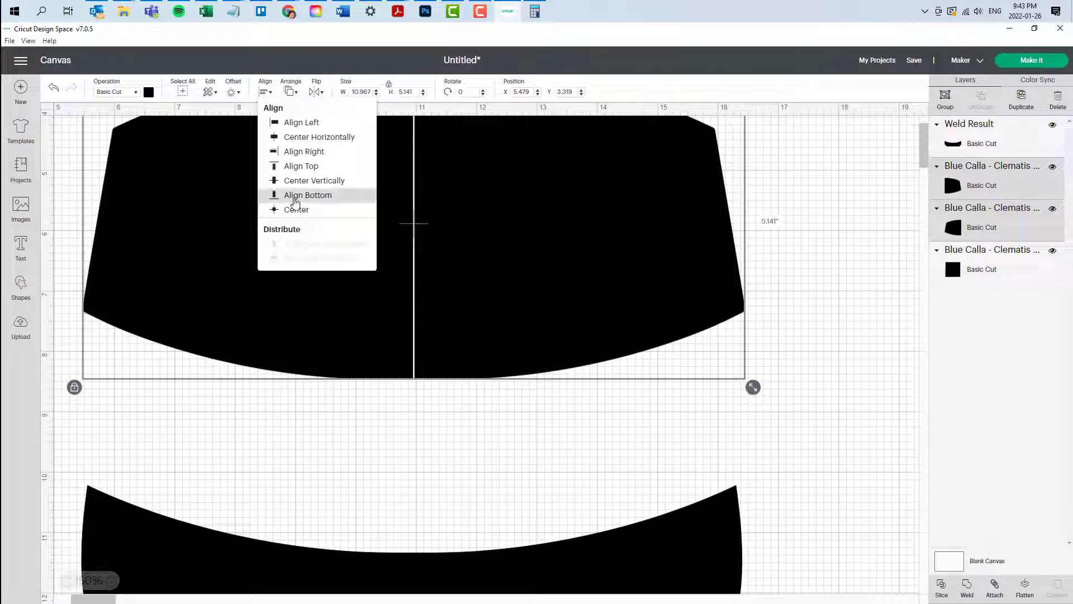
{"action": "left_click", "coordinate": [786, 352]}
{"action": "left_click", "coordinate": [555, 310]}
{"action": "left_click_drag", "start_coordinate": [554, 312], "coordinate": [553, 312]}
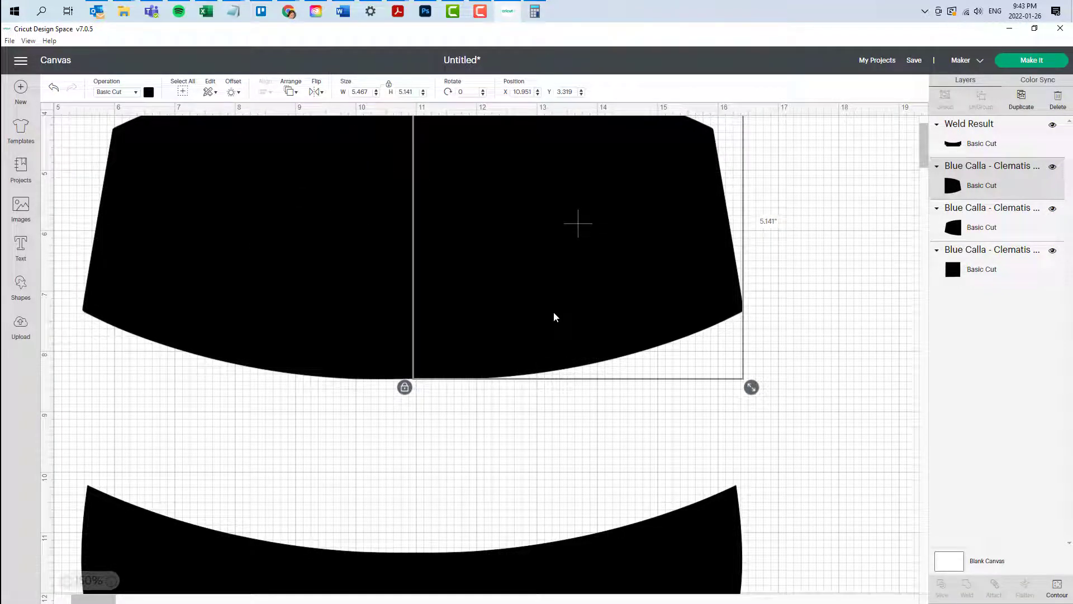
{"action": "left_click", "coordinate": [794, 335]}
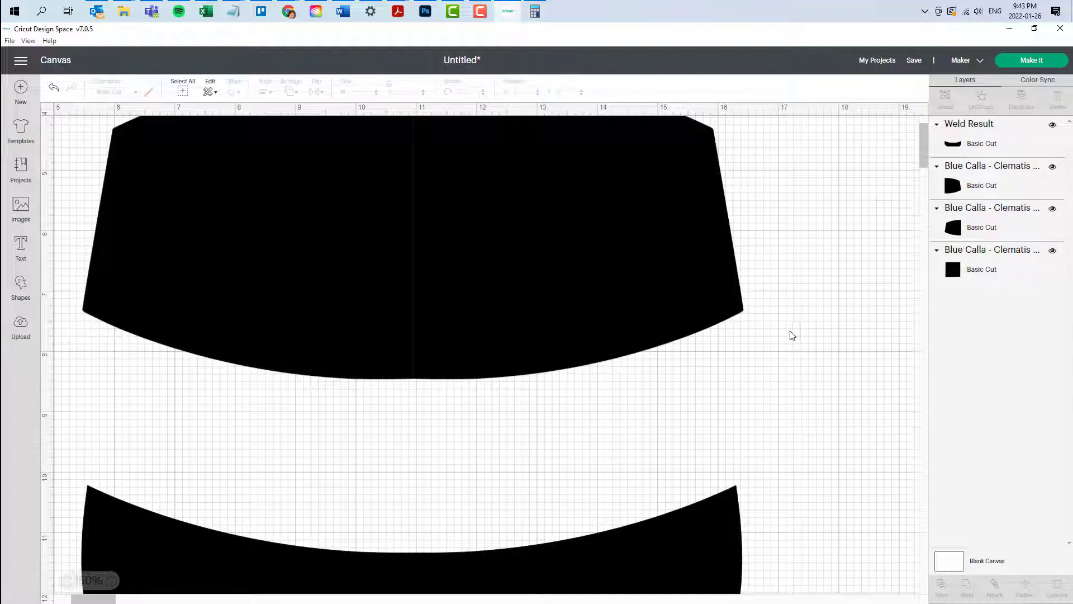
Weld the upper piece's two halves into a single 10.94 × 5.14-inch shape.
{"action": "left_click", "coordinate": [364, 318]}
{"action": "left_click", "coordinate": [464, 307], "text": "shift"}
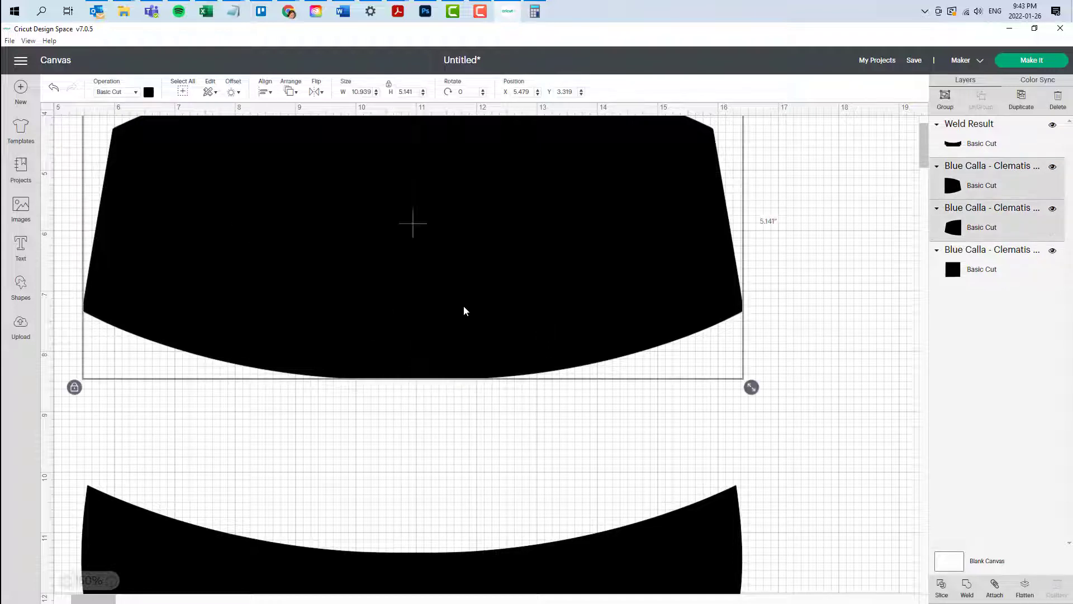
{"action": "left_click", "coordinate": [965, 590]}
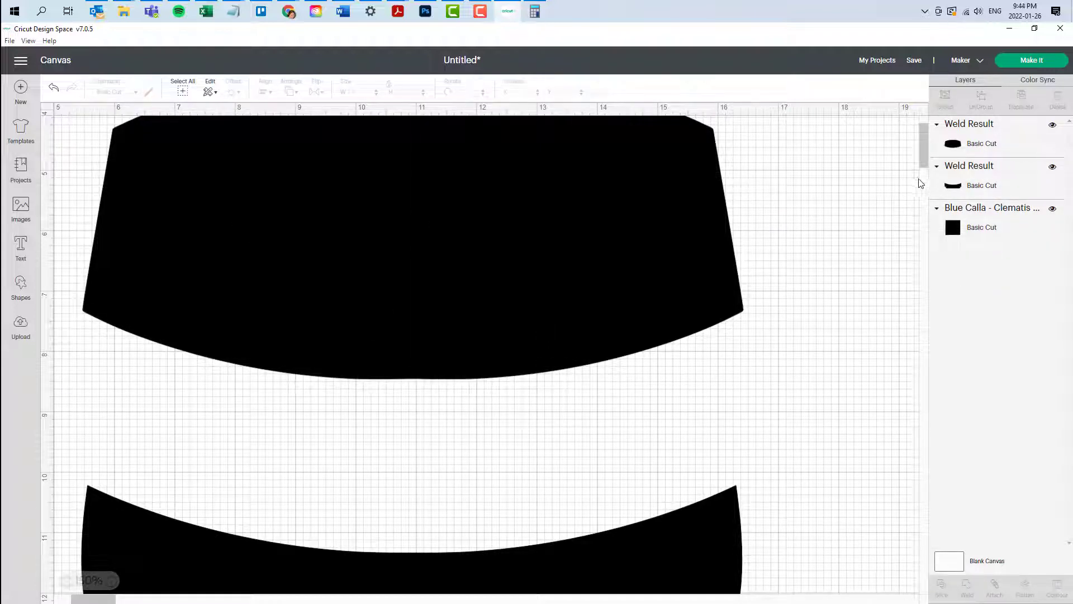
{"action": "scroll", "coordinate": [920, 153], "scroll_direction": "down", "scroll_amount": 5}
{"action": "scroll", "coordinate": [920, 146], "scroll_direction": "up", "scroll_amount": 5}
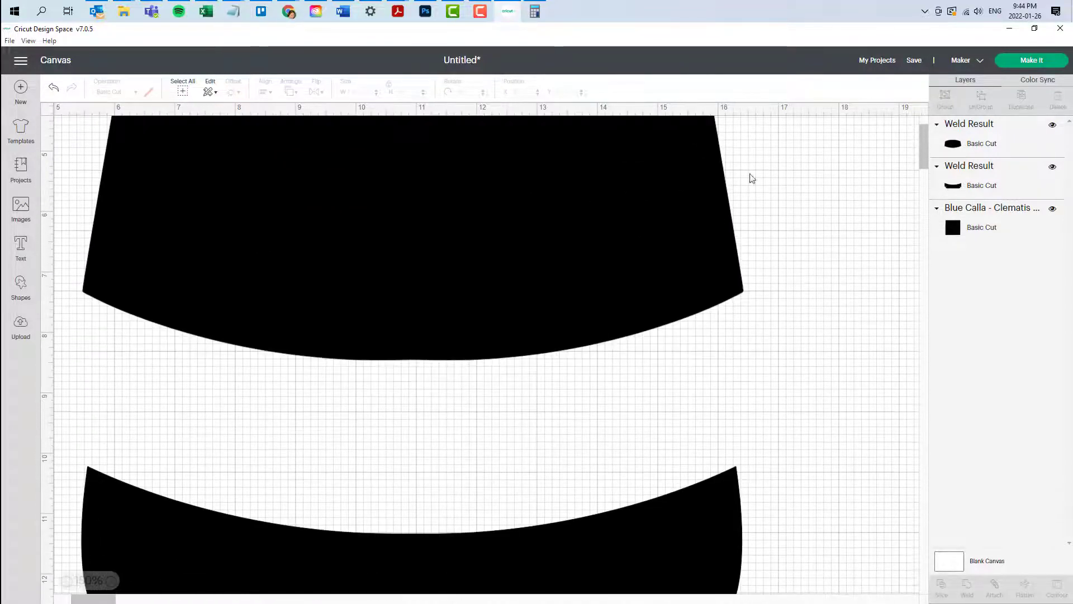
Stack the welded upper panel directly above the welded lower panel.
{"action": "left_click", "coordinate": [571, 263]}
{"action": "left_click_drag", "start_coordinate": [570, 264], "coordinate": [568, 343]}
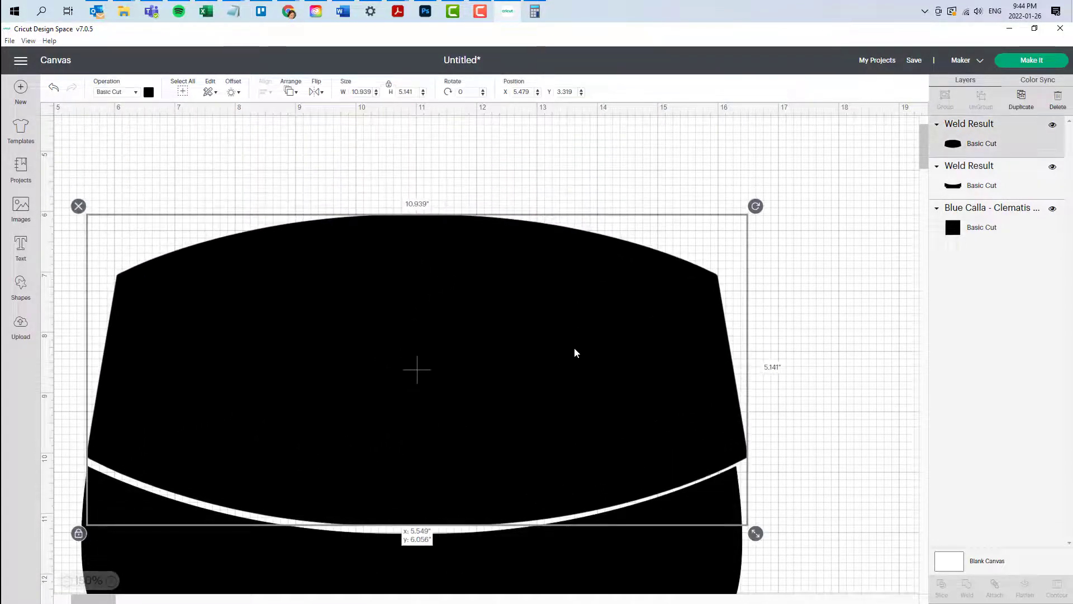
{"action": "left_click_drag", "start_coordinate": [446, 561], "coordinate": [443, 521]}
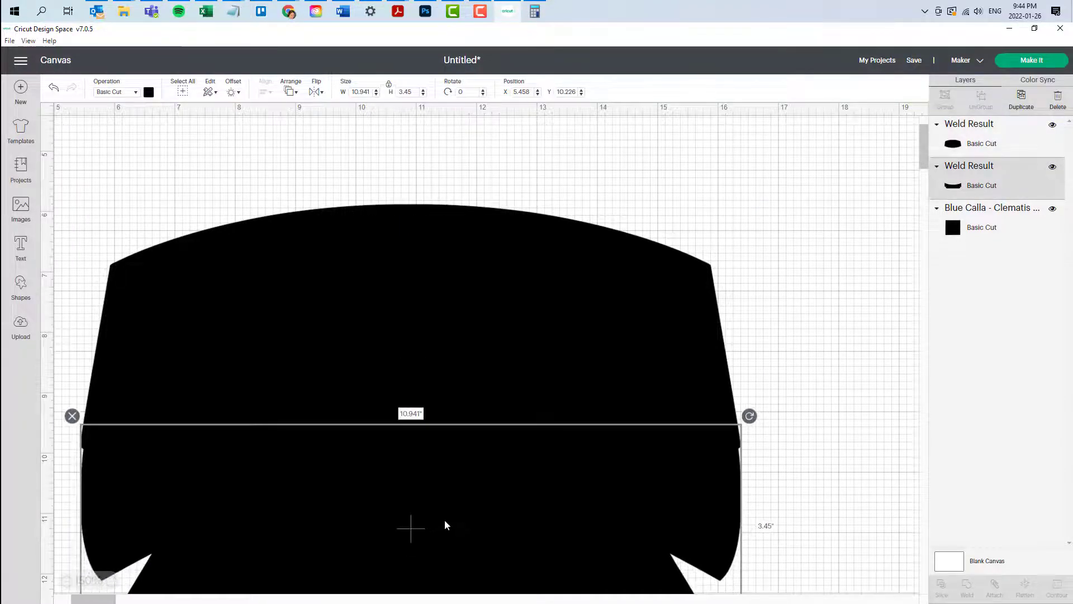
{"action": "left_click", "coordinate": [757, 306]}
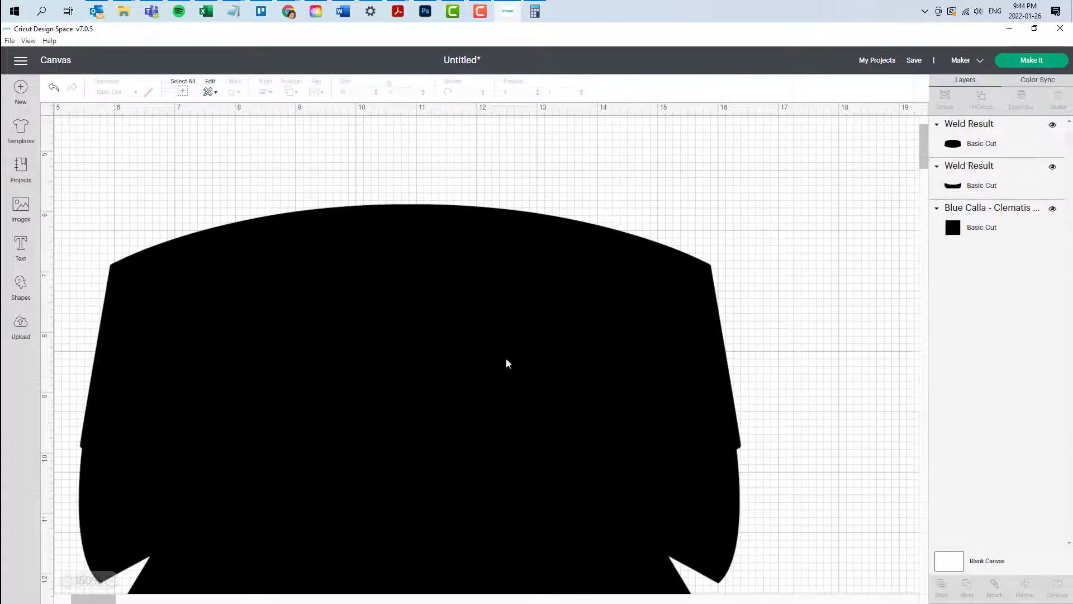
{"action": "mouse_move", "coordinate": [494, 360]}
{"action": "left_mouse_down"}
{"action": "mouse_move", "coordinate": [479, 348]}
{"action": "mouse_move", "coordinate": [490, 364]}
{"action": "left_mouse_up"}
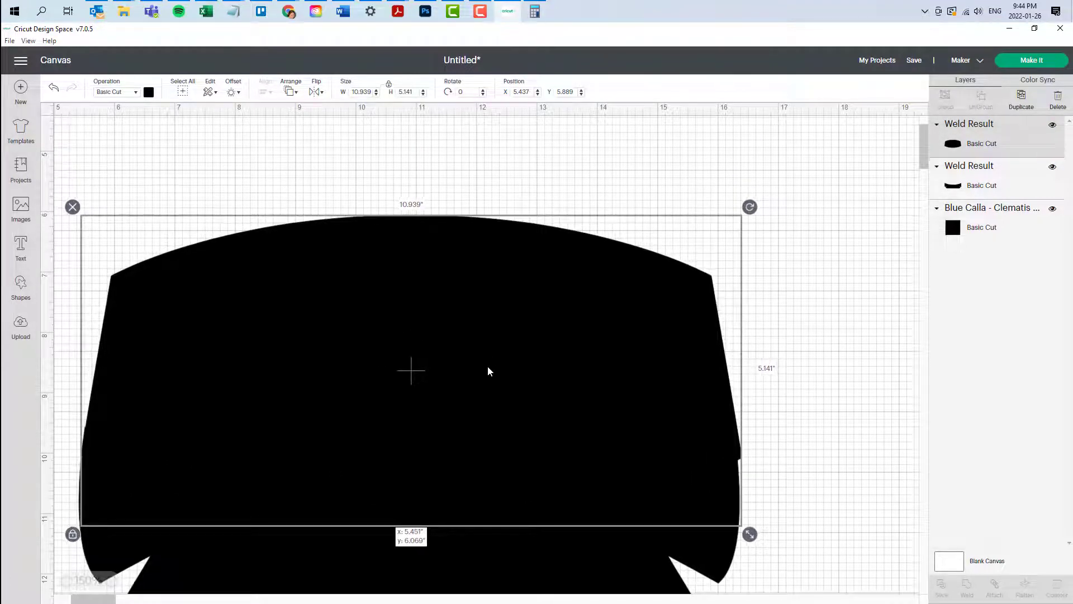
{"action": "left_click_drag", "start_coordinate": [489, 368], "coordinate": [487, 372]}
{"action": "left_click", "coordinate": [653, 518]}
{"action": "key", "text": "Up"}
{"action": "left_click", "coordinate": [853, 471]}
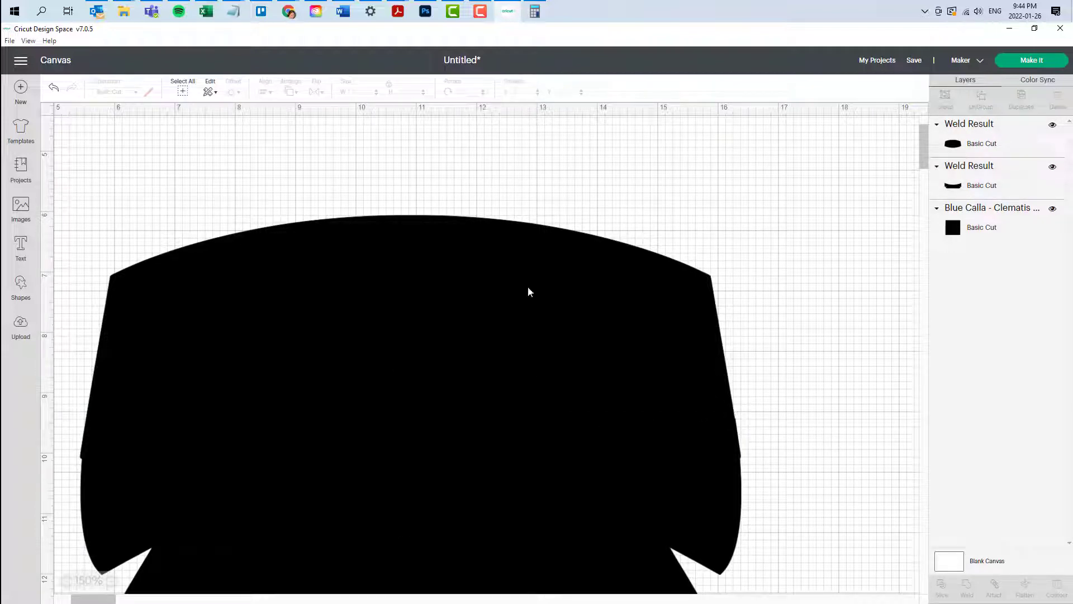
Move both welded panels together to the canvas top-left.
{"action": "mouse_move", "coordinate": [346, 296]}
{"action": "left_mouse_down"}
{"action": "mouse_move", "coordinate": [353, 237]}
{"action": "mouse_move", "coordinate": [338, 201]}
{"action": "left_mouse_up"}
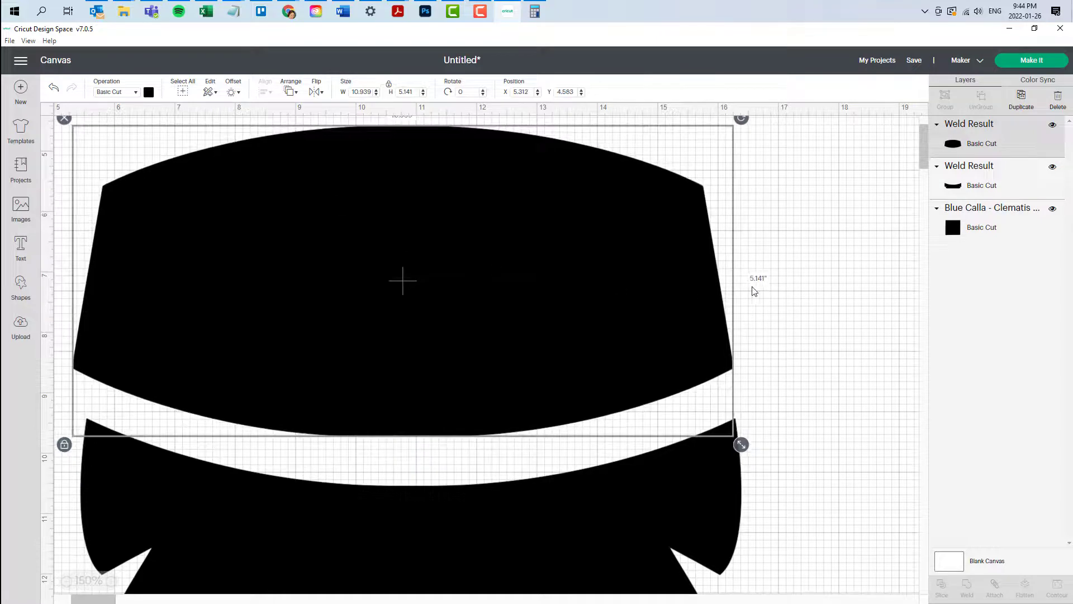
{"action": "left_click", "coordinate": [816, 297]}
{"action": "scroll", "coordinate": [816, 296], "scroll_direction": "down", "scroll_amount": 5}
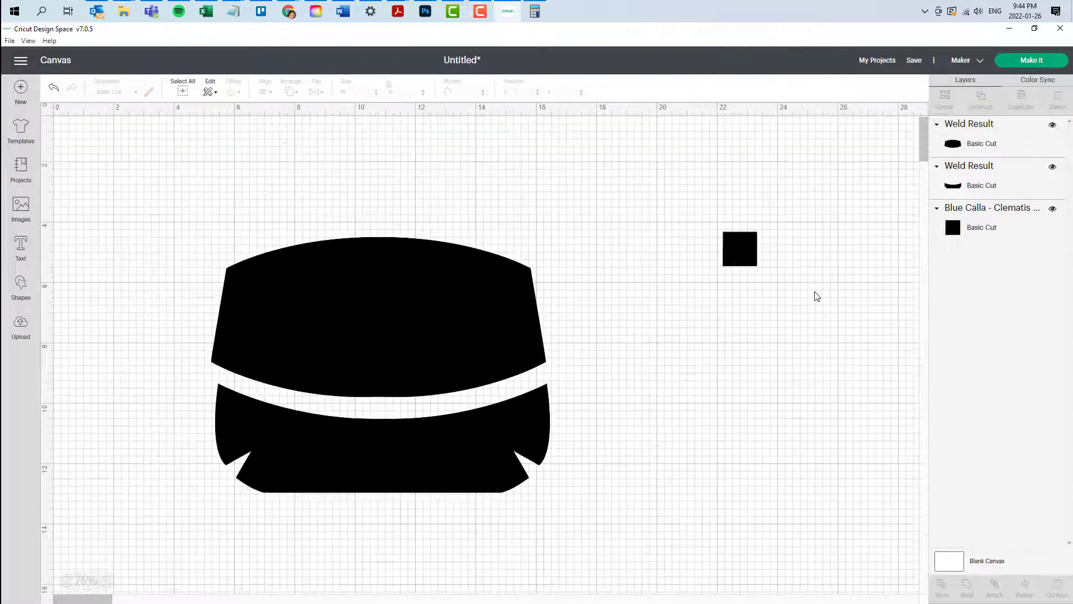
{"action": "left_click_drag", "start_coordinate": [349, 319], "coordinate": [313, 225]}
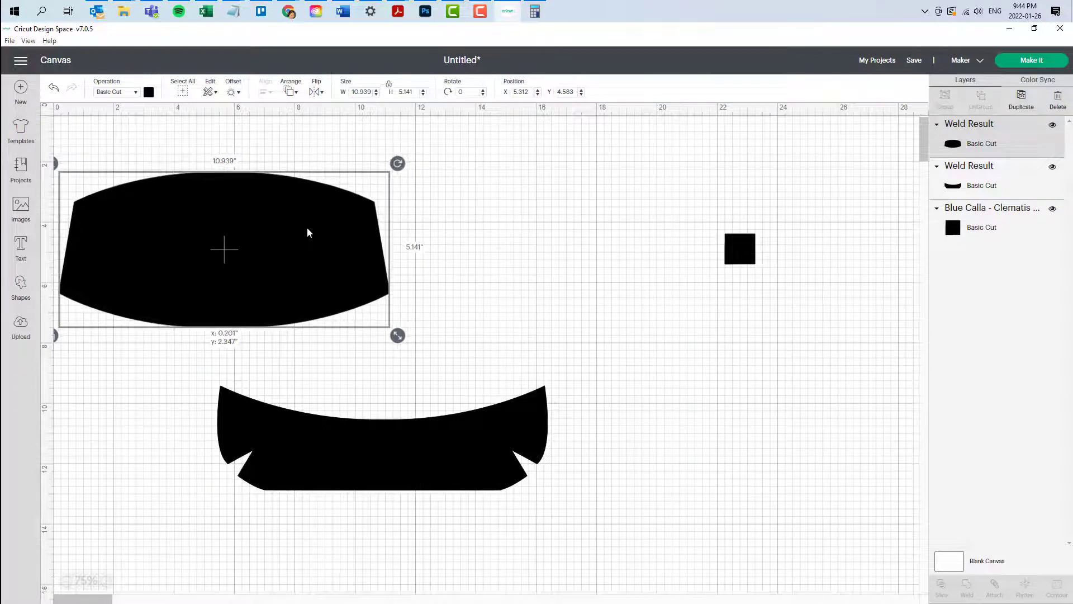
{"action": "left_click_drag", "start_coordinate": [313, 225], "coordinate": [307, 226]}
{"action": "left_click_drag", "start_coordinate": [454, 464], "coordinate": [289, 397]}
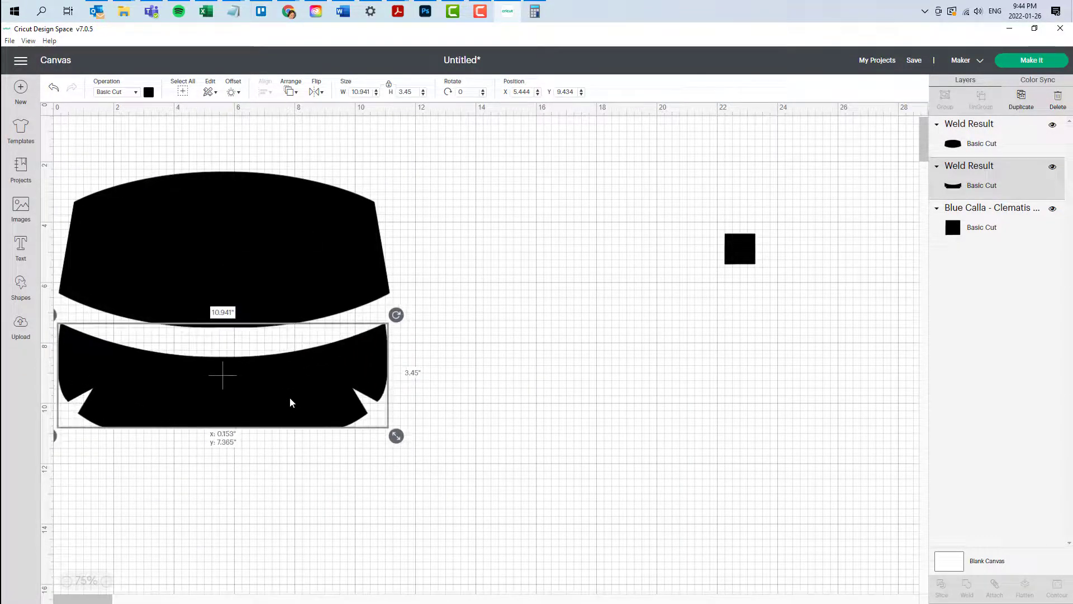
{"action": "left_click", "coordinate": [322, 304], "text": "shift"}
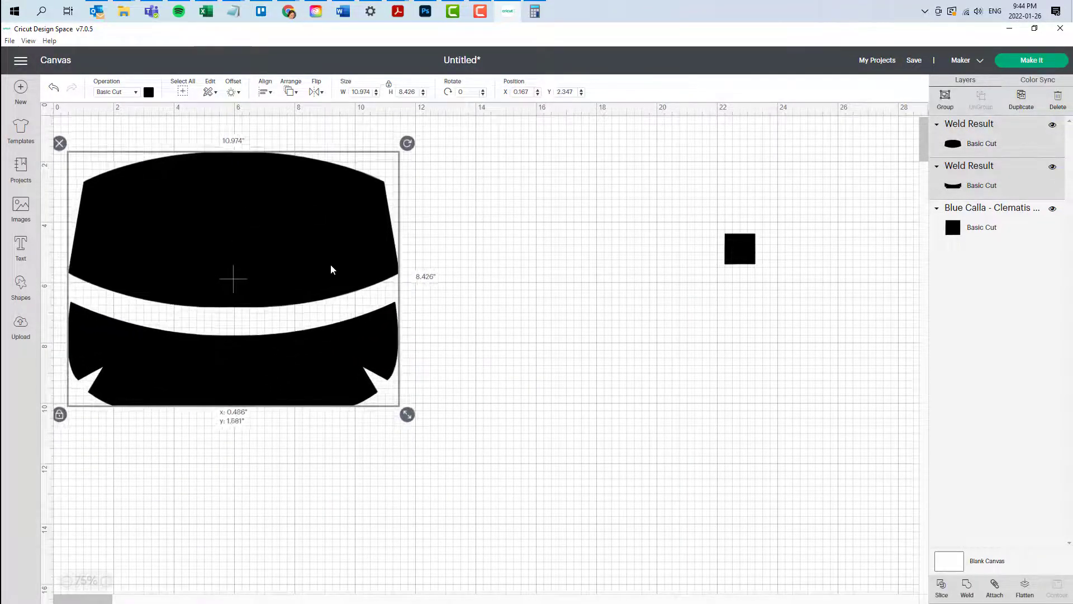
{"action": "left_click_drag", "start_coordinate": [320, 285], "coordinate": [336, 264]}
{"action": "left_click", "coordinate": [423, 280]}
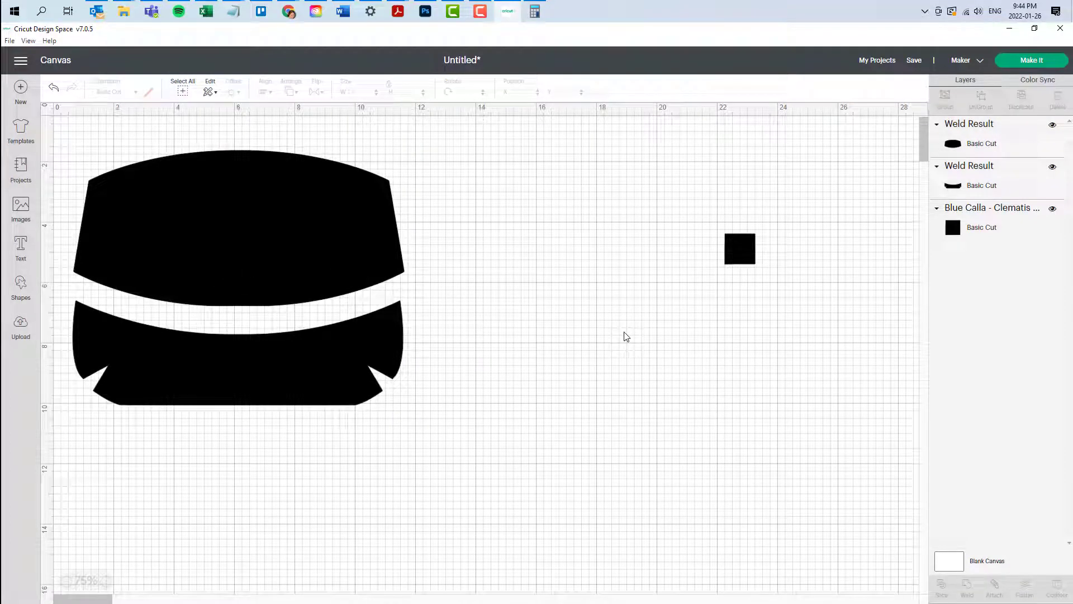
Add the second recent upload to the canvas and arrange the large piece and its square.
{"action": "left_click", "coordinate": [21, 328]}
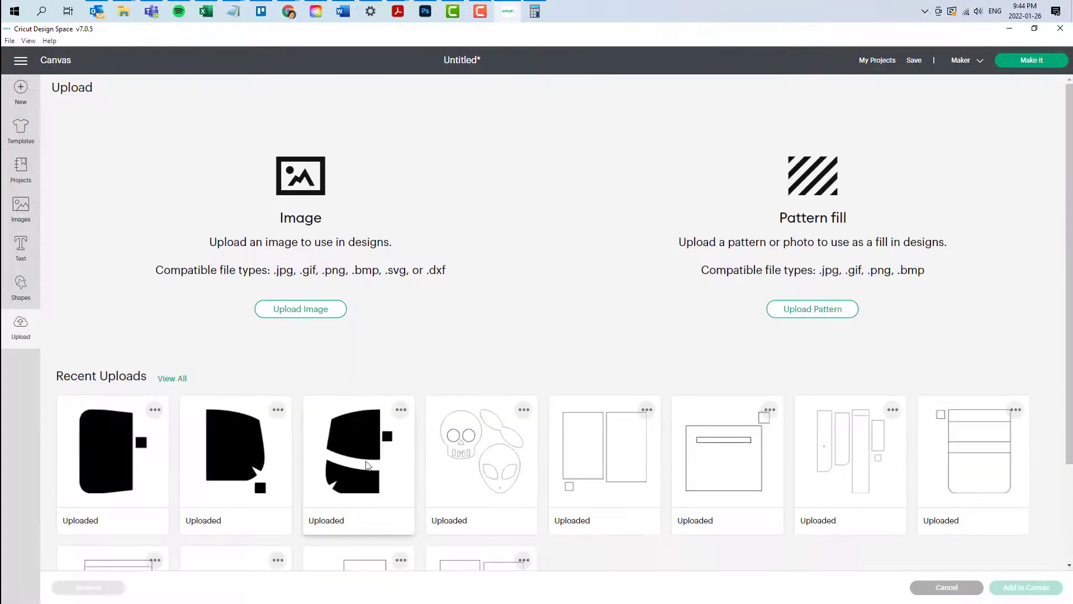
{"action": "left_click", "coordinate": [255, 446]}
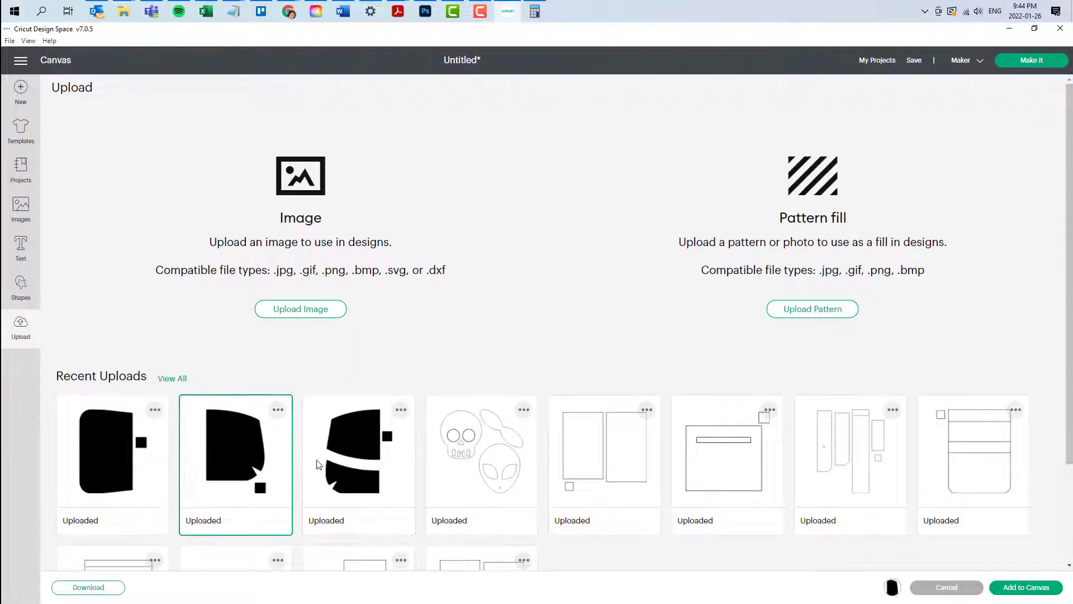
{"action": "left_click", "coordinate": [1025, 587]}
{"action": "mouse_move", "coordinate": [401, 347]}
{"action": "left_mouse_down"}
{"action": "mouse_move", "coordinate": [751, 297]}
{"action": "mouse_move", "coordinate": [766, 385]}
{"action": "left_mouse_up"}
{"action": "left_click_drag", "start_coordinate": [732, 246], "coordinate": [107, 447]}
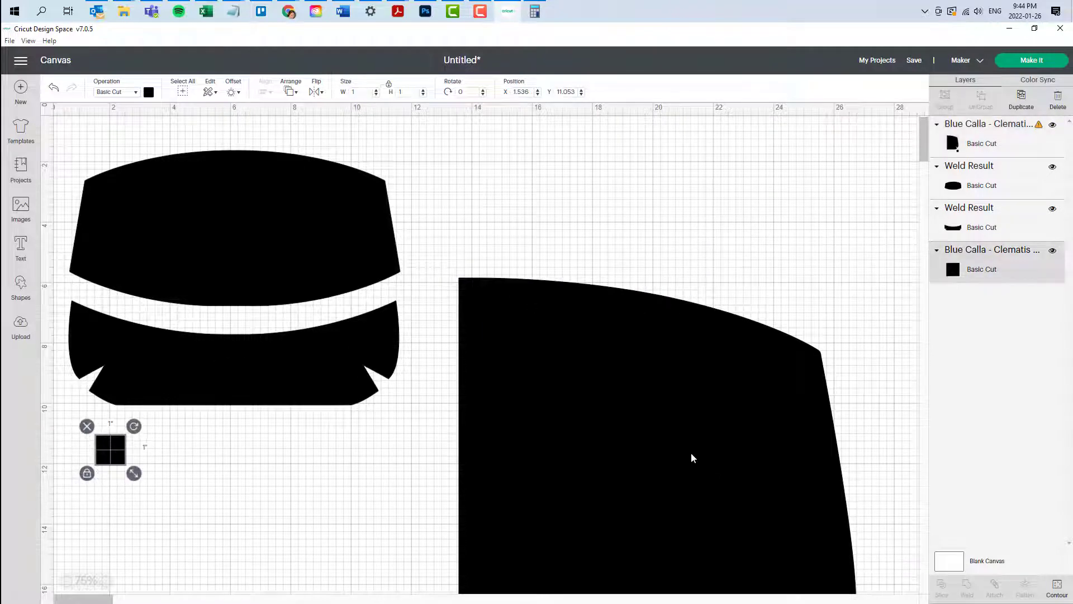
{"action": "left_click_drag", "start_coordinate": [693, 453], "coordinate": [647, 332]}
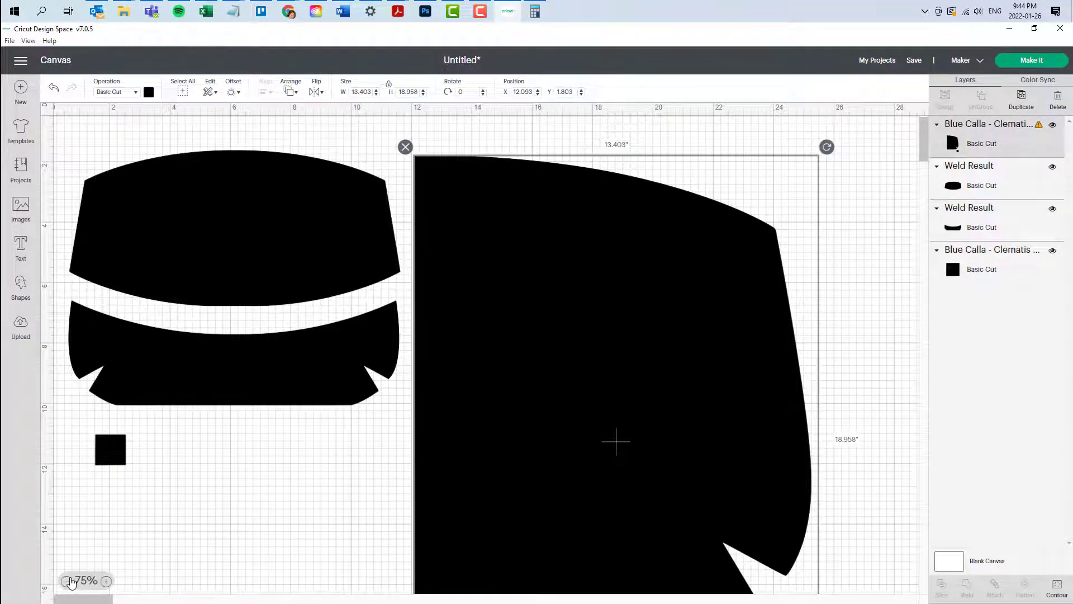
{"action": "left_click", "coordinate": [67, 580]}
{"action": "left_click_drag", "start_coordinate": [239, 312], "coordinate": [369, 329]}
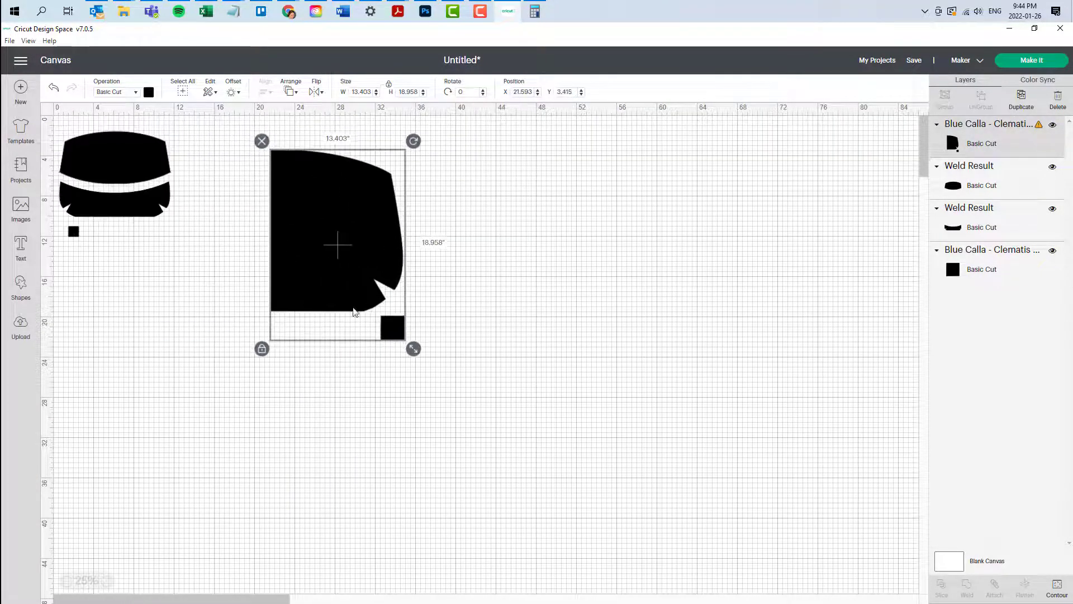
Duplicate the large piece and hide the small square's contour on the copies.
{"action": "key", "text": "ctrl+d"}
{"action": "left_click_drag", "start_coordinate": [330, 256], "coordinate": [500, 266]}
{"action": "left_click", "coordinate": [596, 388]}
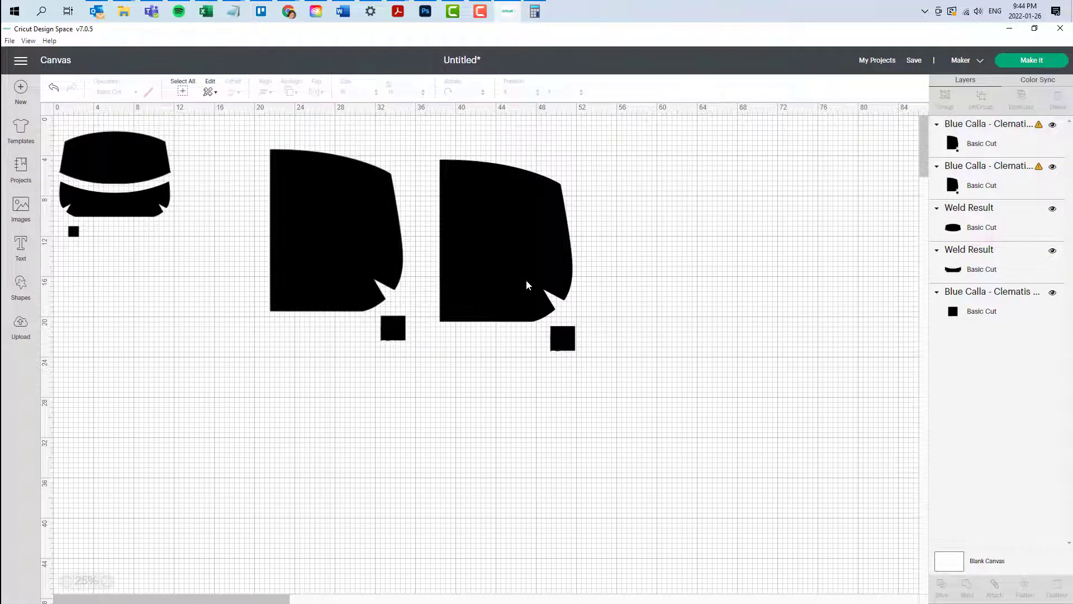
{"action": "left_click", "coordinate": [381, 274]}
{"action": "left_click", "coordinate": [1057, 586]}
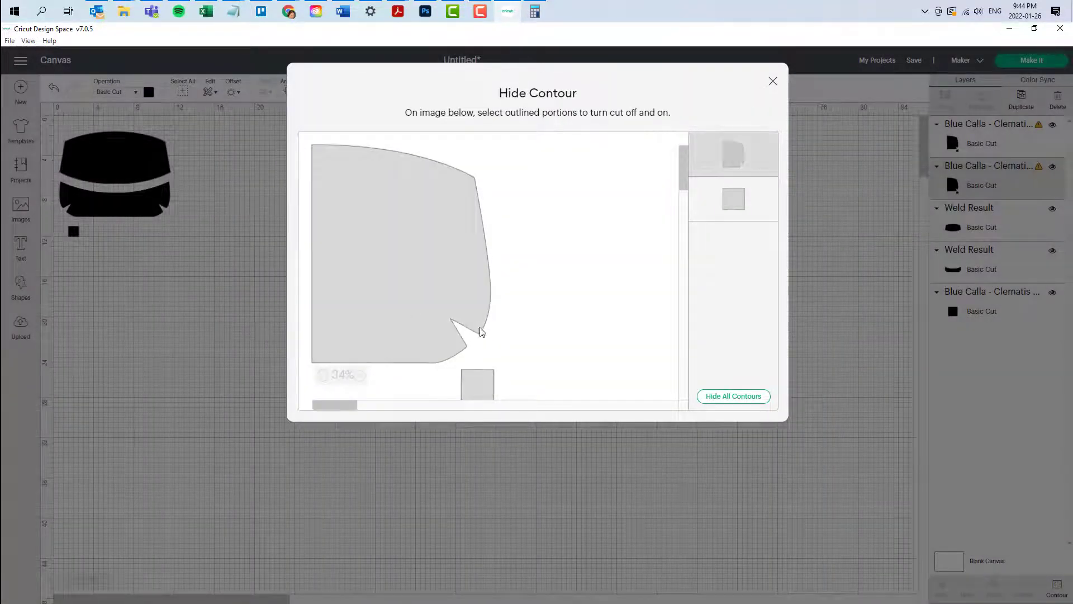
{"action": "left_click", "coordinate": [773, 82]}
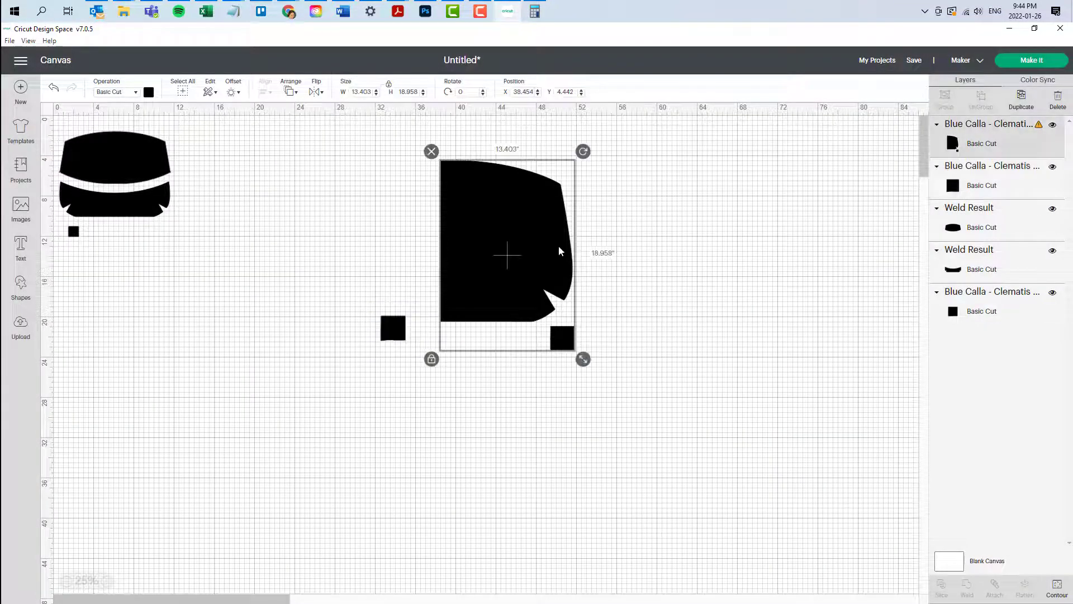
{"action": "left_click", "coordinate": [1056, 587]}
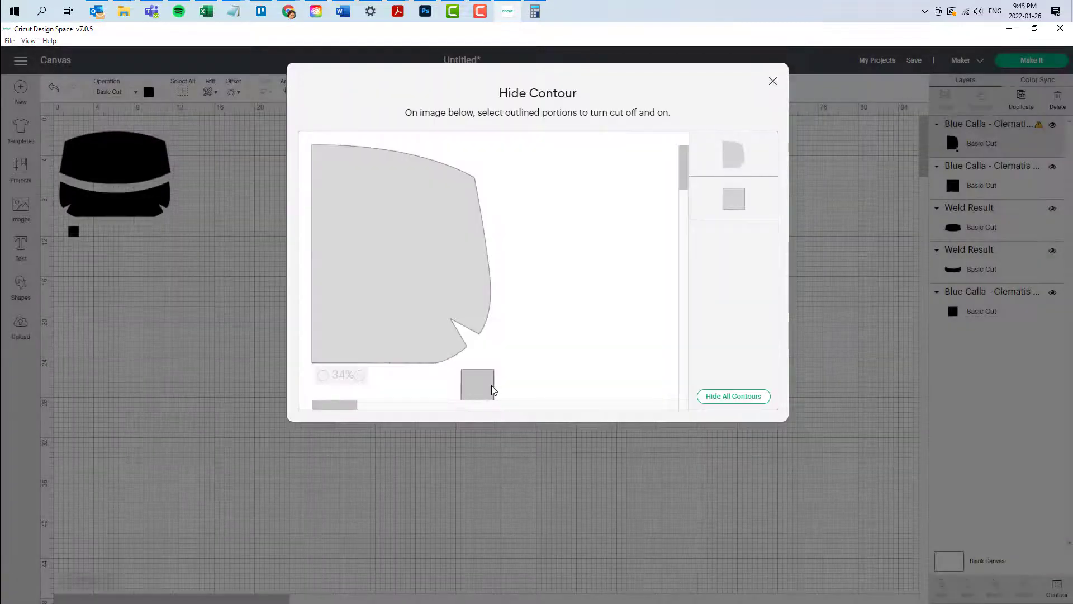
{"action": "left_click", "coordinate": [773, 82]}
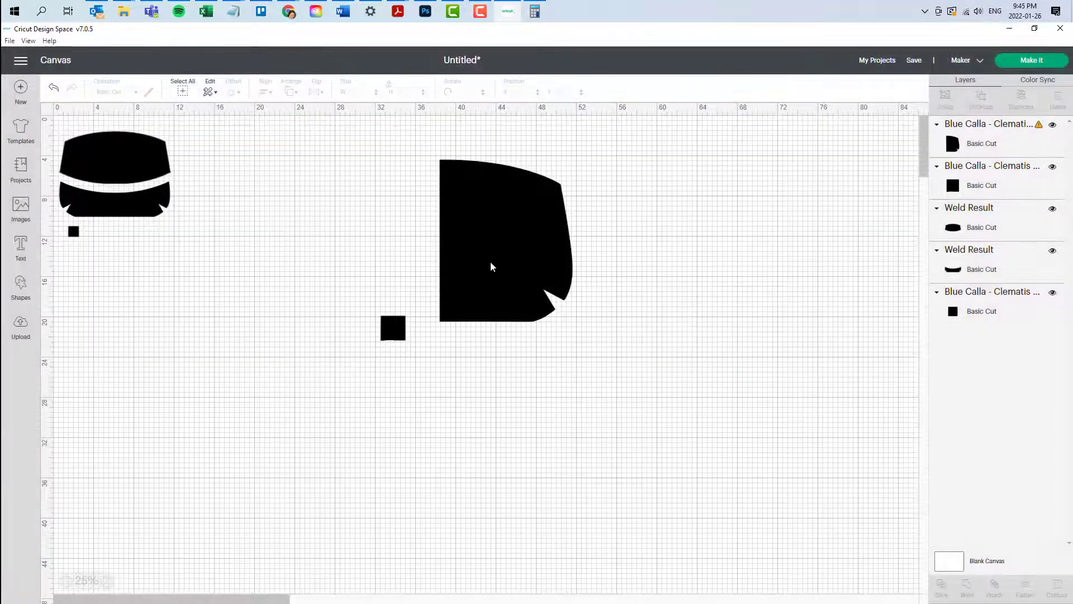
{"action": "left_click_drag", "start_coordinate": [481, 254], "coordinate": [399, 233]}
Check the reference square and large piece widths and note the 13.159 width in Notepad.
{"action": "left_click", "coordinate": [393, 334]}
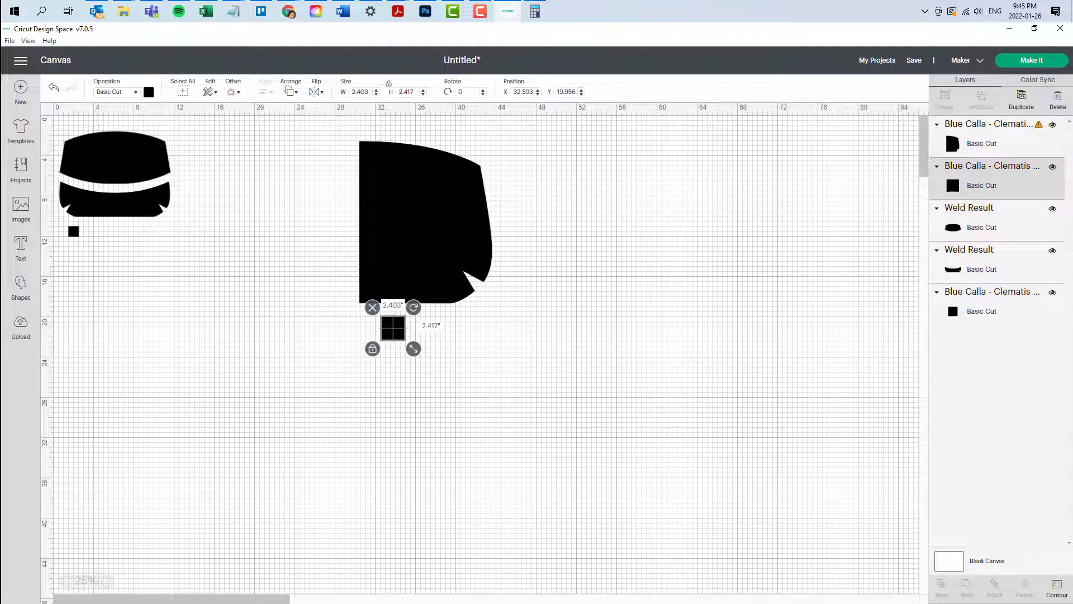
{"action": "key", "text": "alt+Tab"}
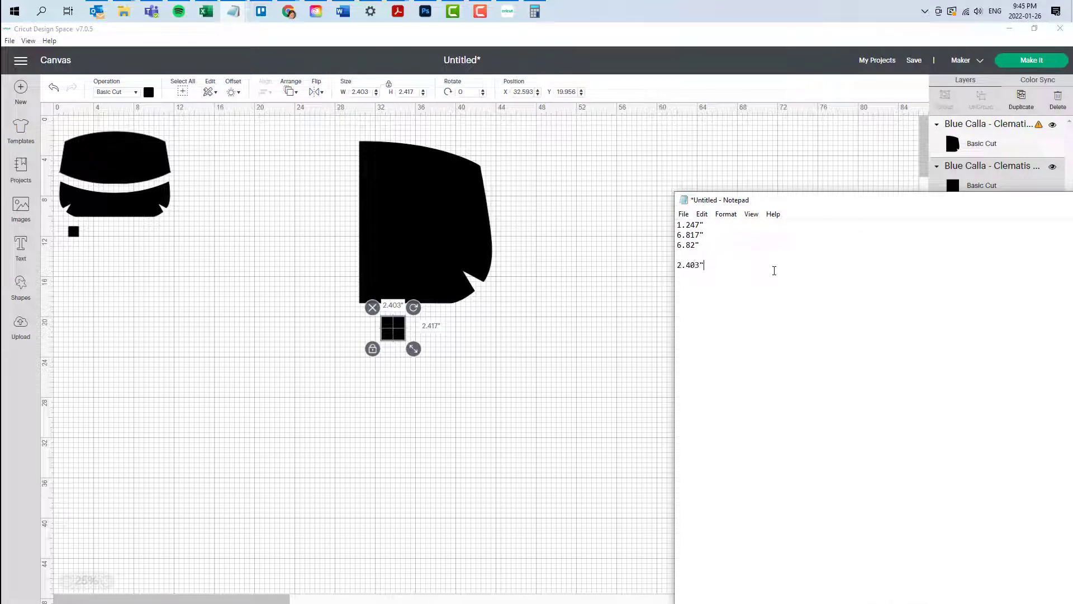
{"action": "left_click", "coordinate": [472, 218]}
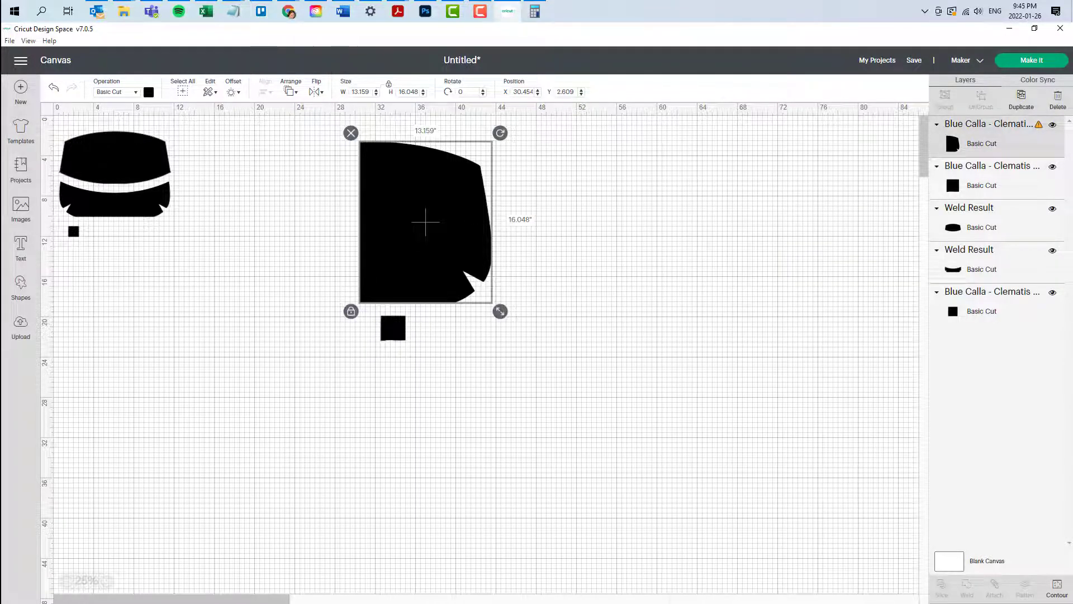
{"action": "key", "text": "alt+Tab"}
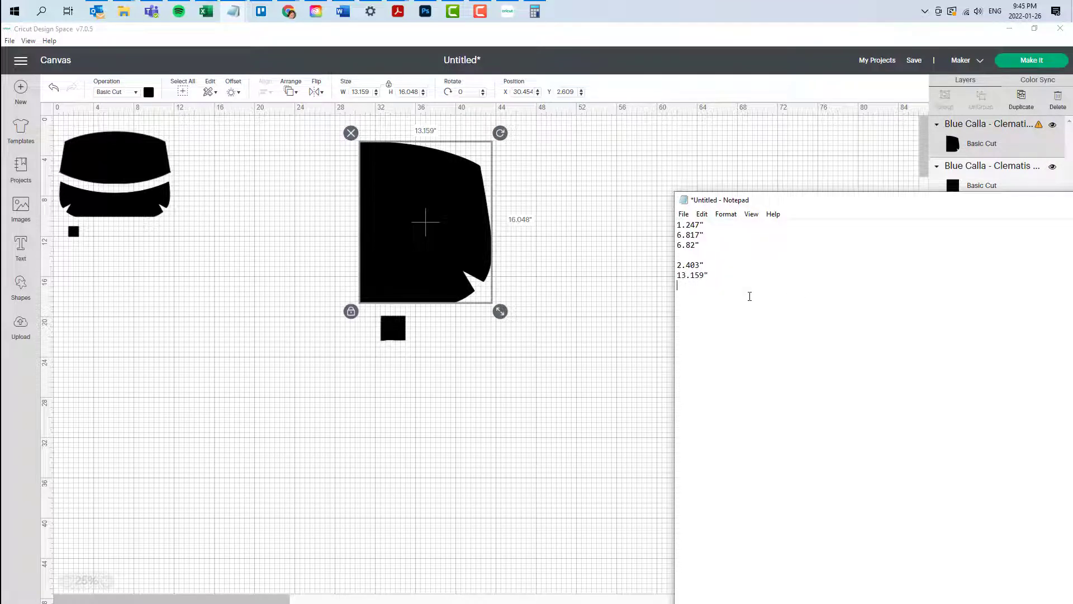
{"action": "key", "text": "alt+Tab"}
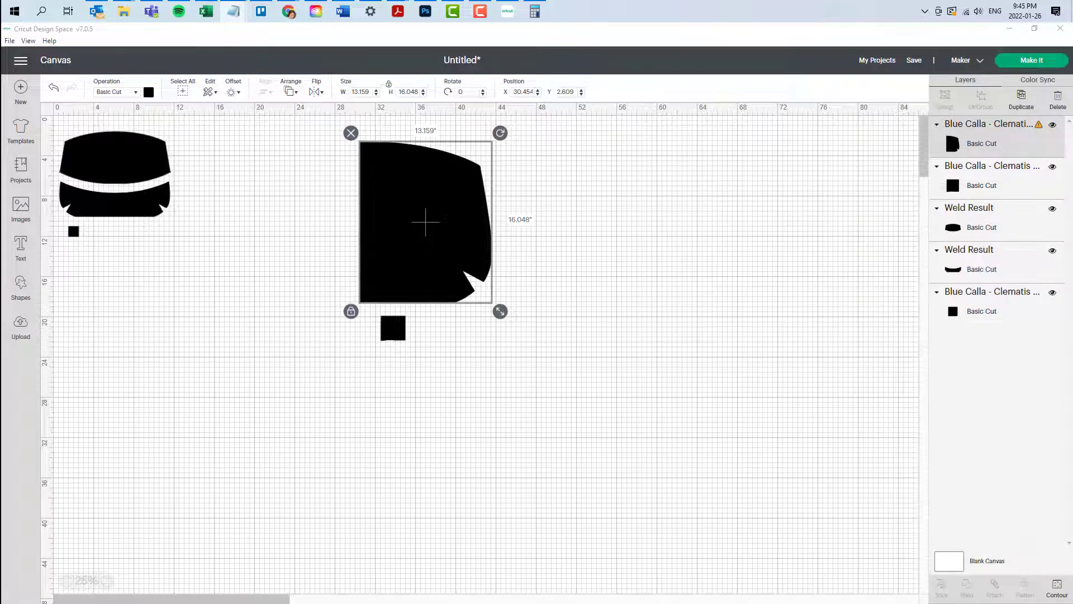
Compute 13.159 ÷ 2.403 = 5.476 in Calculator.
{"action": "key", "text": "alt+Tab"}
{"action": "key", "text": "alt+Tab"}
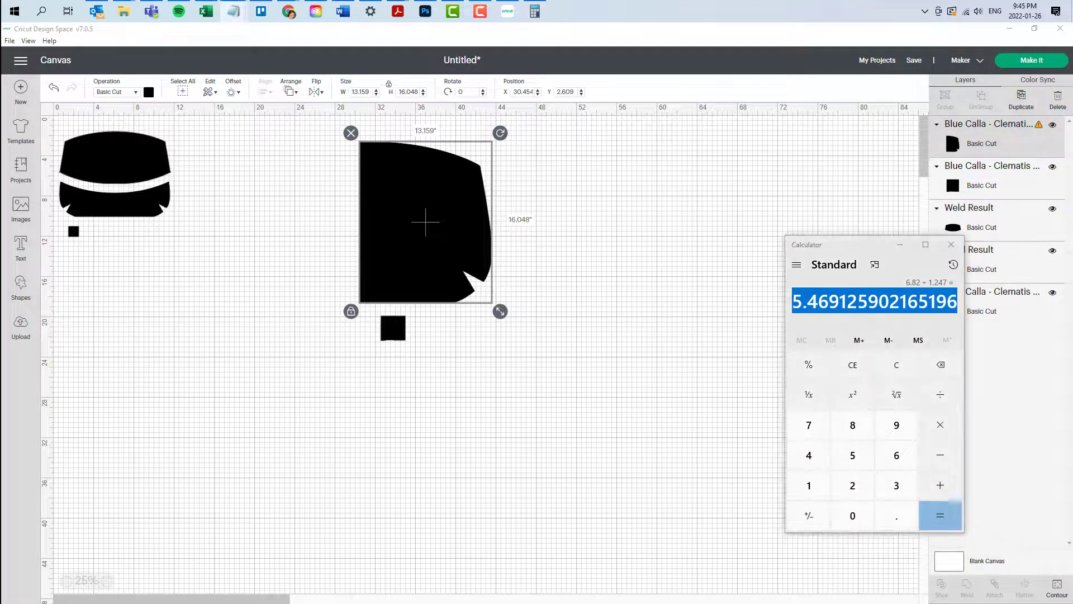
{"action": "left_click_drag", "start_coordinate": [855, 246], "coordinate": [788, 252]}
{"action": "left_click", "coordinate": [830, 371]}
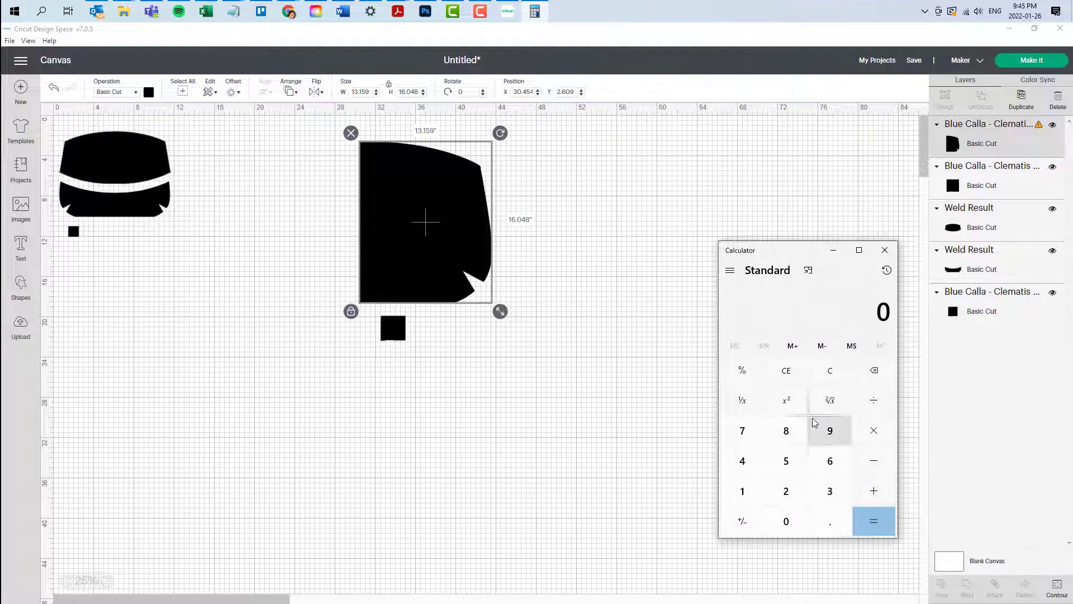
{"action": "type", "text": "13.159"}
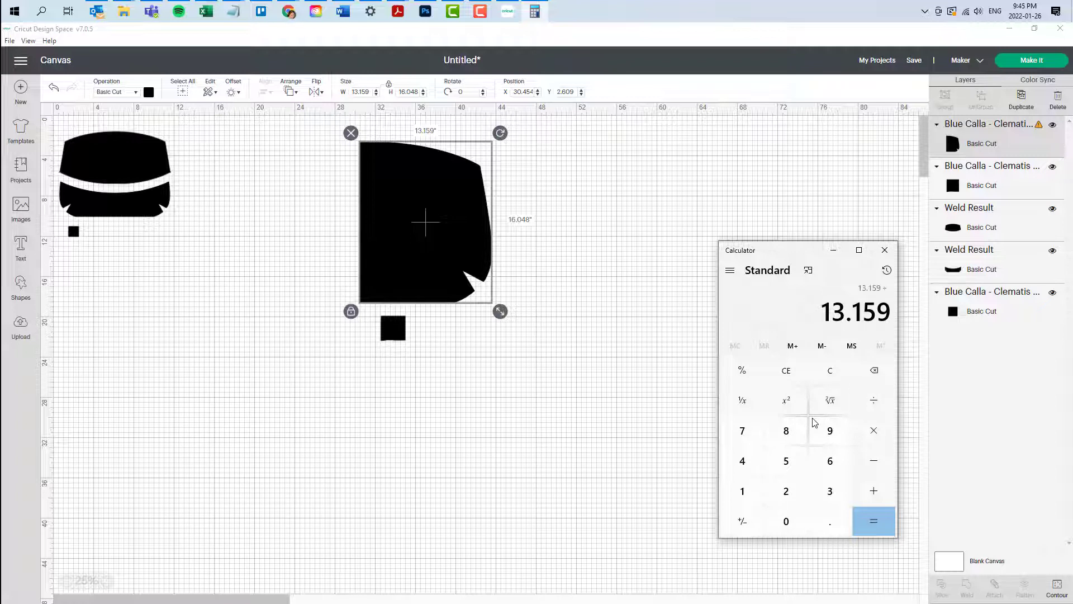
{"action": "type", "text": "2.403"}
{"action": "key", "text": "Return"}
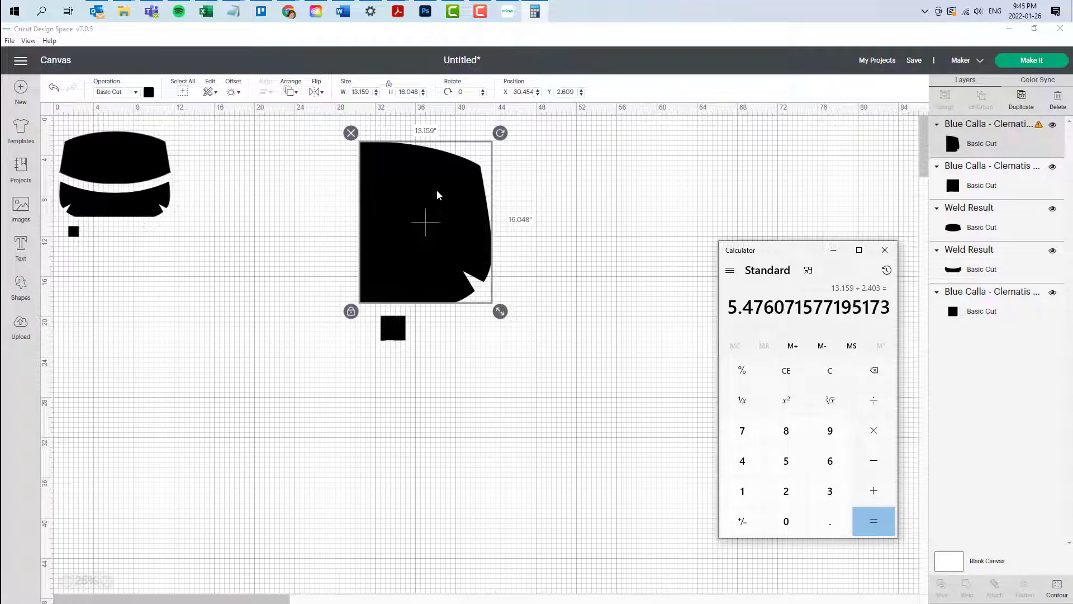
{"action": "left_click", "coordinate": [437, 191]}
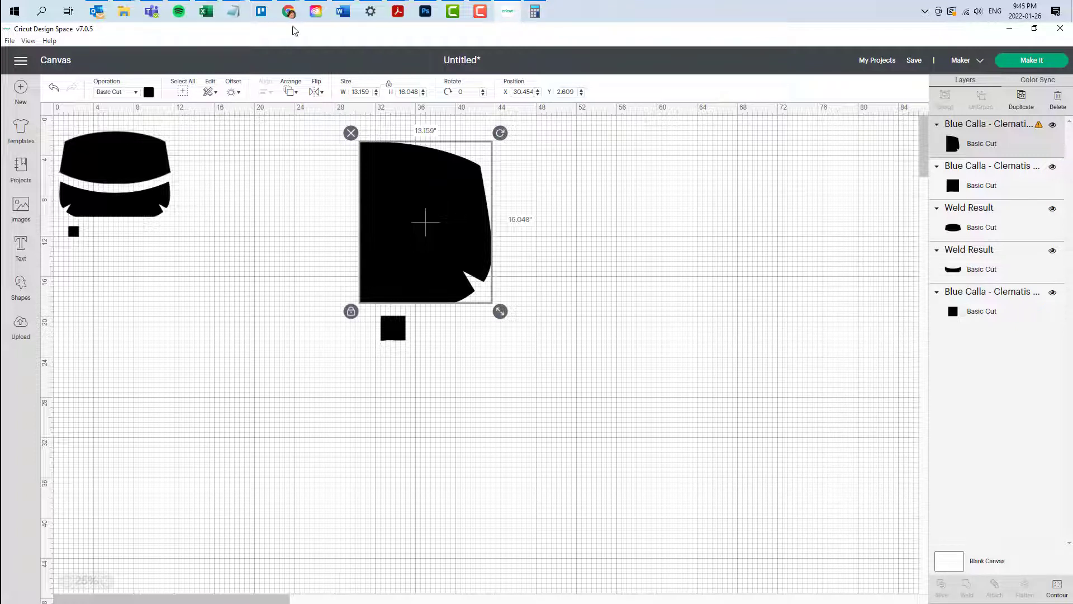
{"action": "left_click", "coordinate": [534, 11]}
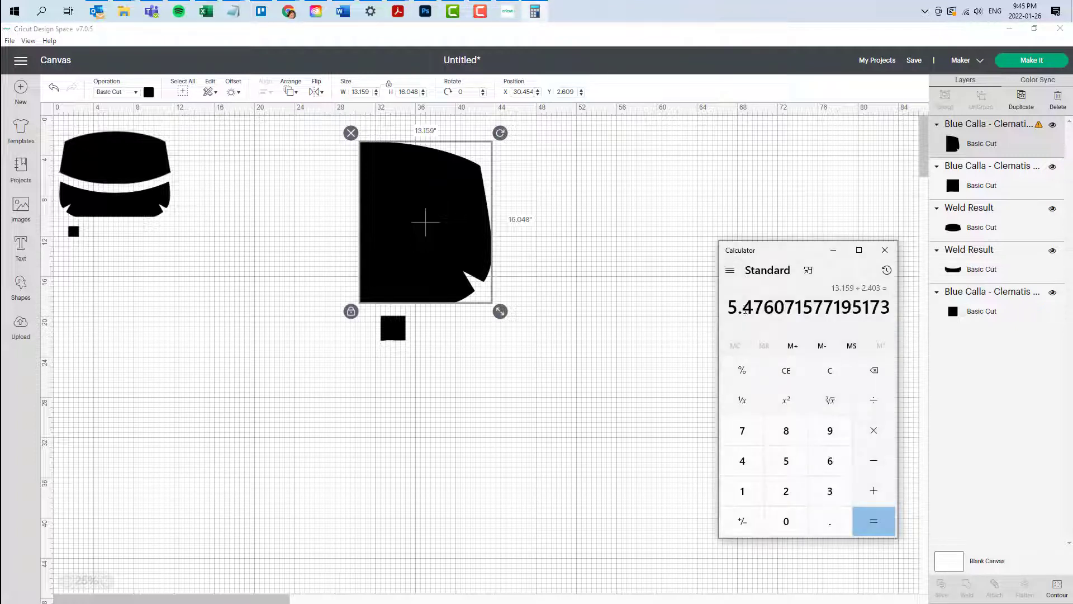
Set the large piece's width to 5.476 in and place it right of the first pieces.
{"action": "double_click", "coordinate": [753, 308]}
{"action": "left_click", "coordinate": [426, 195]}
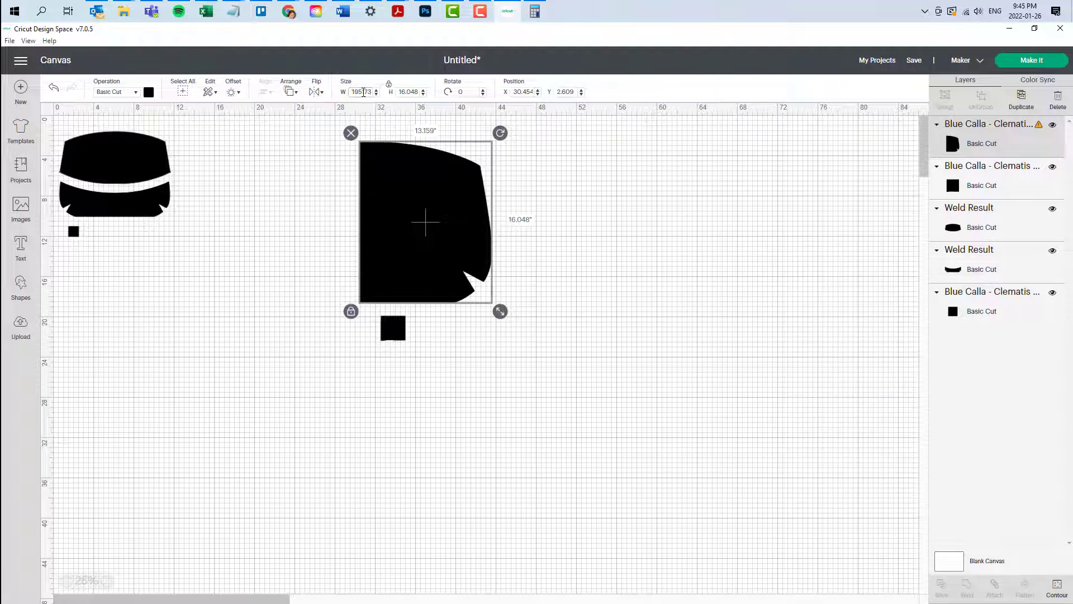
{"action": "type", "text": "5.476"}
{"action": "key", "text": "Return"}
{"action": "left_click_drag", "start_coordinate": [386, 159], "coordinate": [141, 170]}
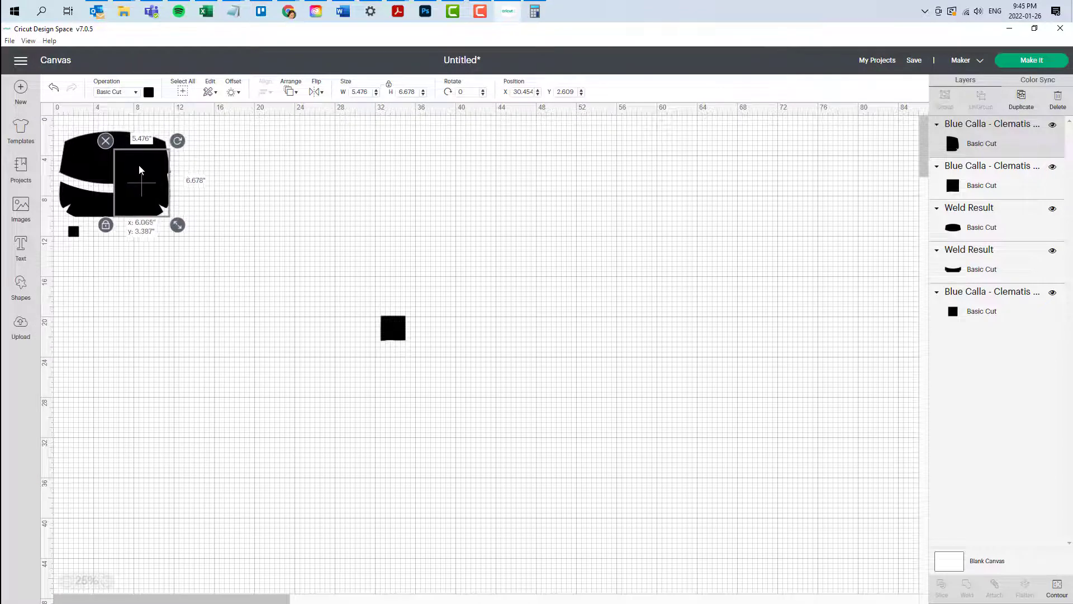
{"action": "left_click_drag", "start_coordinate": [140, 168], "coordinate": [274, 179]}
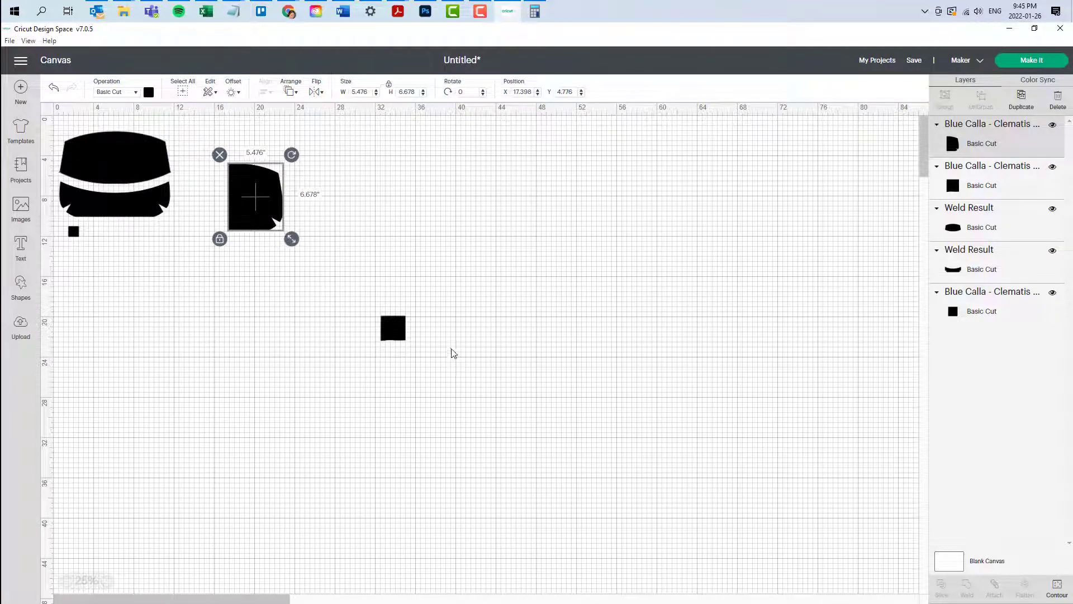
Shrink the small reference square to 1 inch wide.
{"action": "left_click", "coordinate": [396, 335]}
{"action": "double_click", "coordinate": [368, 96]}
{"action": "type", "text": "1"}
{"action": "key", "text": "Return"}
{"action": "left_click", "coordinate": [536, 421]}
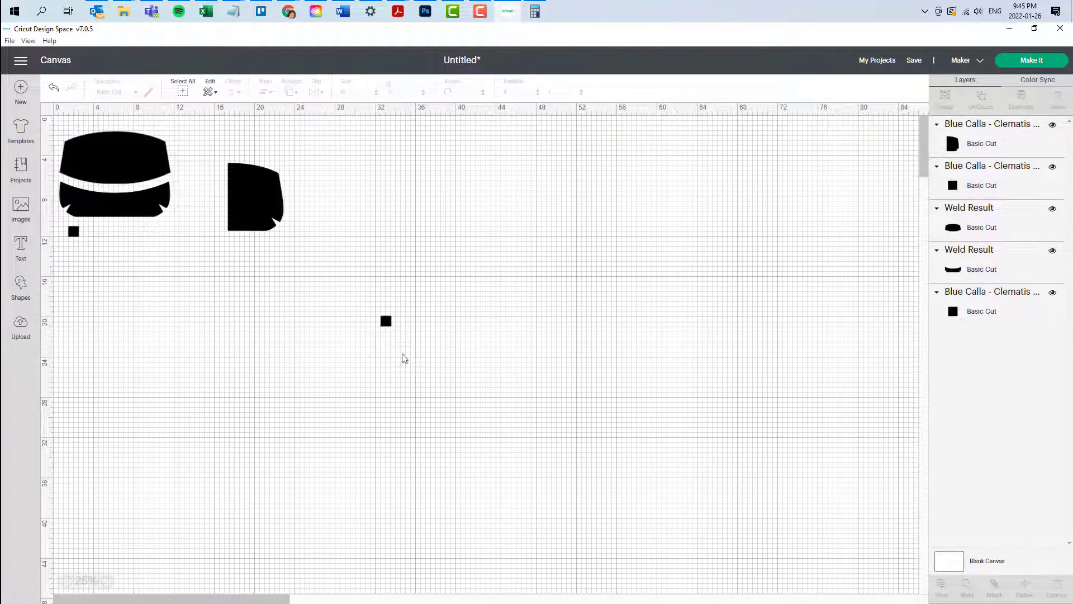
Duplicate the resized piece, mirror the copy horizontally, and butt the halves together.
{"action": "left_click", "coordinate": [108, 582]}
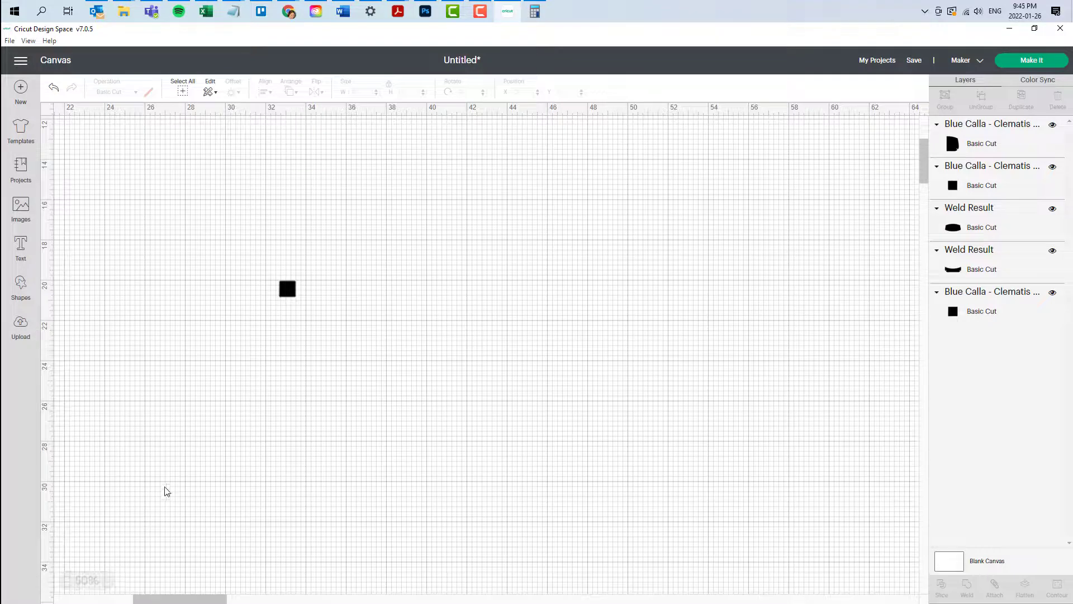
{"action": "left_click_drag", "start_coordinate": [171, 599], "coordinate": [91, 599]}
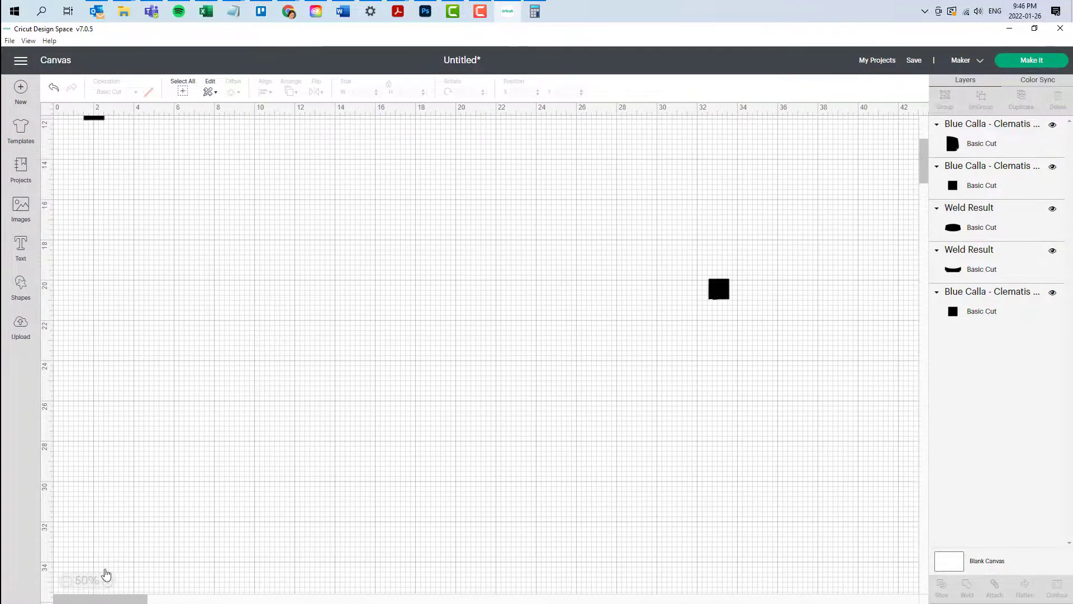
{"action": "left_click_drag", "start_coordinate": [923, 172], "coordinate": [924, 148]}
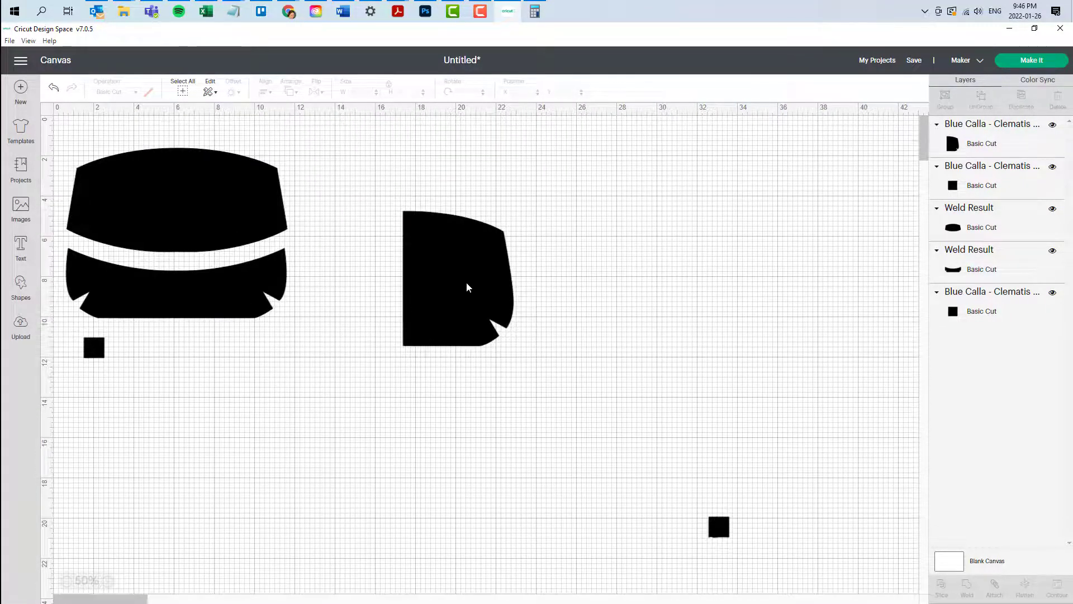
{"action": "left_click_drag", "start_coordinate": [466, 282], "coordinate": [461, 251]}
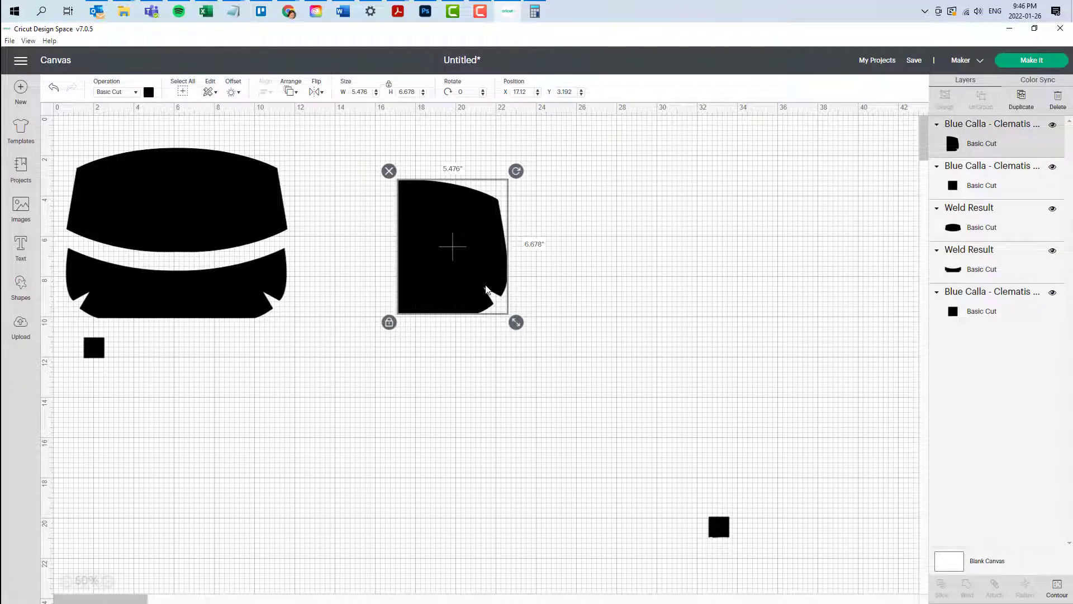
{"action": "key", "text": "ctrl+d"}
{"action": "mouse_move", "coordinate": [486, 289]}
{"action": "left_mouse_down"}
{"action": "mouse_move", "coordinate": [440, 285]}
{"action": "mouse_move", "coordinate": [391, 414]}
{"action": "left_mouse_up"}
{"action": "left_click_drag", "start_coordinate": [484, 249], "coordinate": [478, 427]}
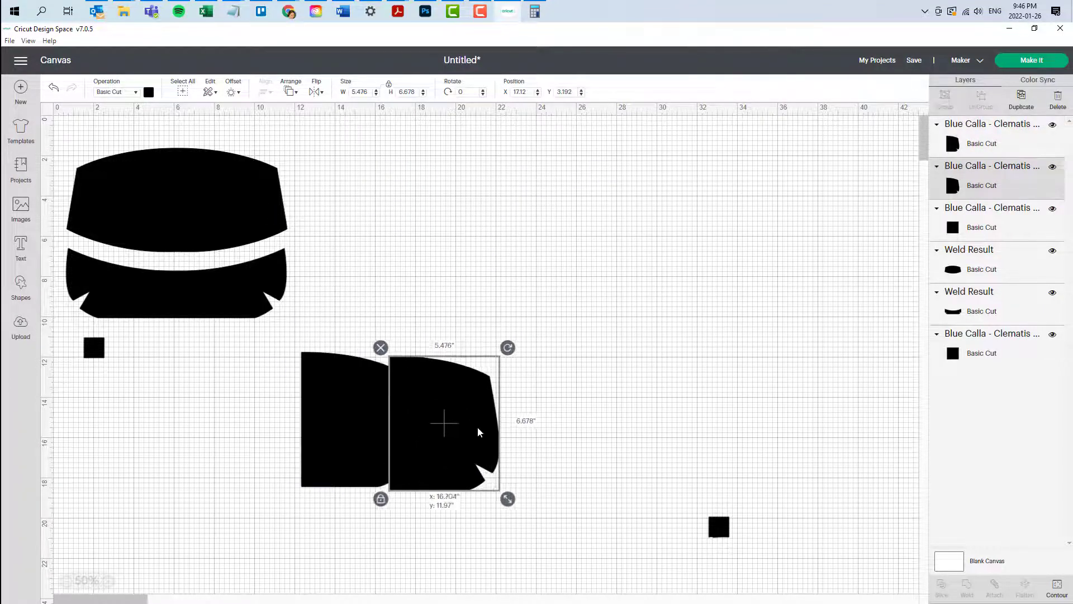
{"action": "left_click", "coordinate": [316, 91]}
{"action": "left_click", "coordinate": [338, 106]}
{"action": "left_click_drag", "start_coordinate": [433, 393], "coordinate": [275, 386]}
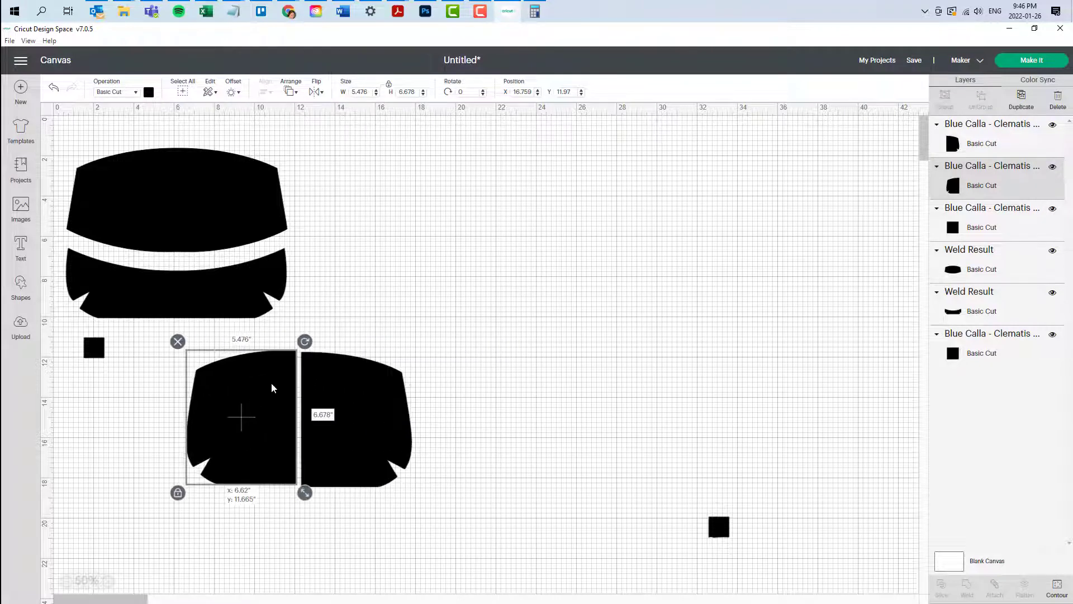
{"action": "left_click", "coordinate": [334, 528]}
Centre the two mirrored halves vertically against each other.
{"action": "left_click", "coordinate": [106, 580]}
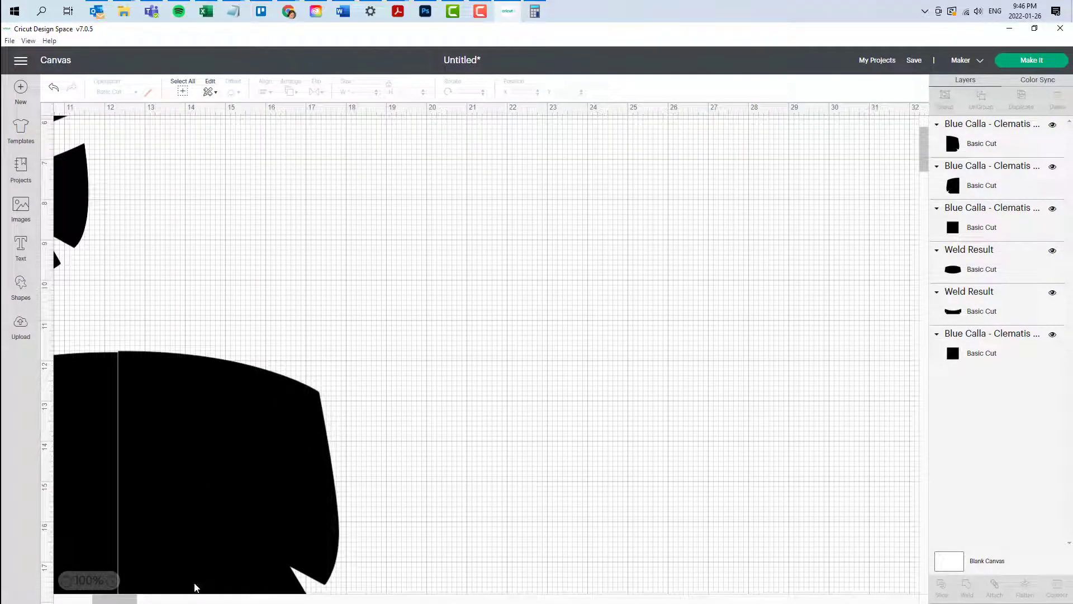
{"action": "left_click_drag", "start_coordinate": [110, 601], "coordinate": [100, 600]}
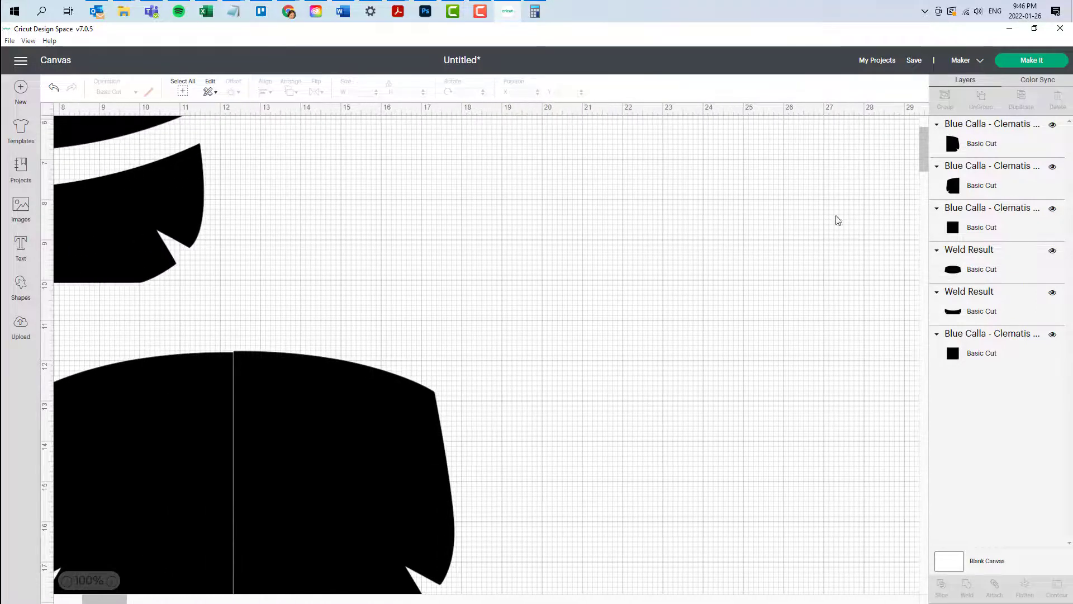
{"action": "left_click_drag", "start_coordinate": [922, 159], "coordinate": [920, 164]}
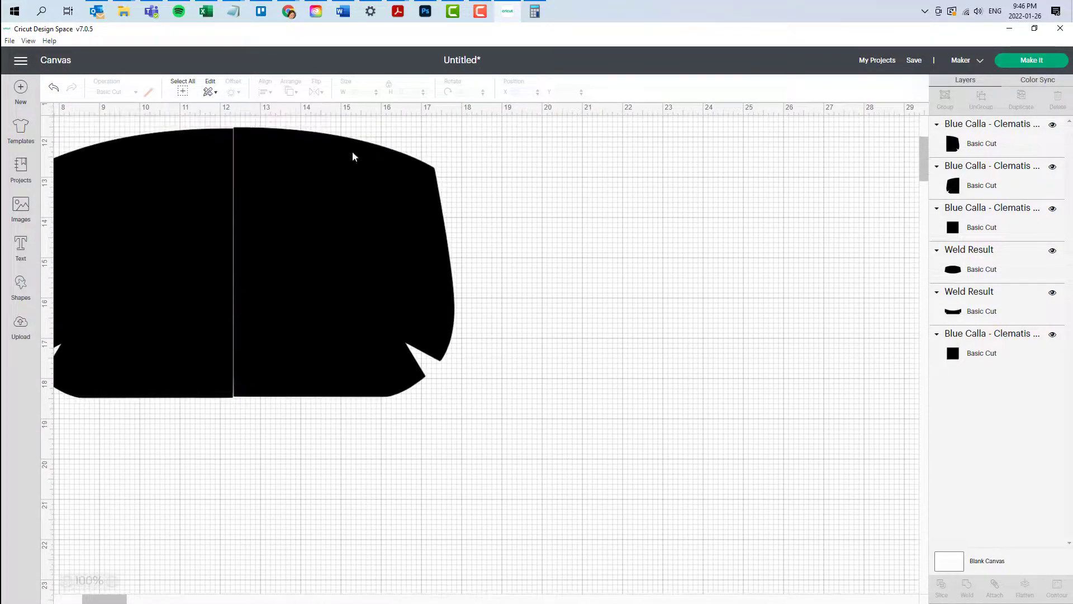
{"action": "left_click", "coordinate": [173, 391]}
{"action": "left_click", "coordinate": [294, 370], "text": "shift"}
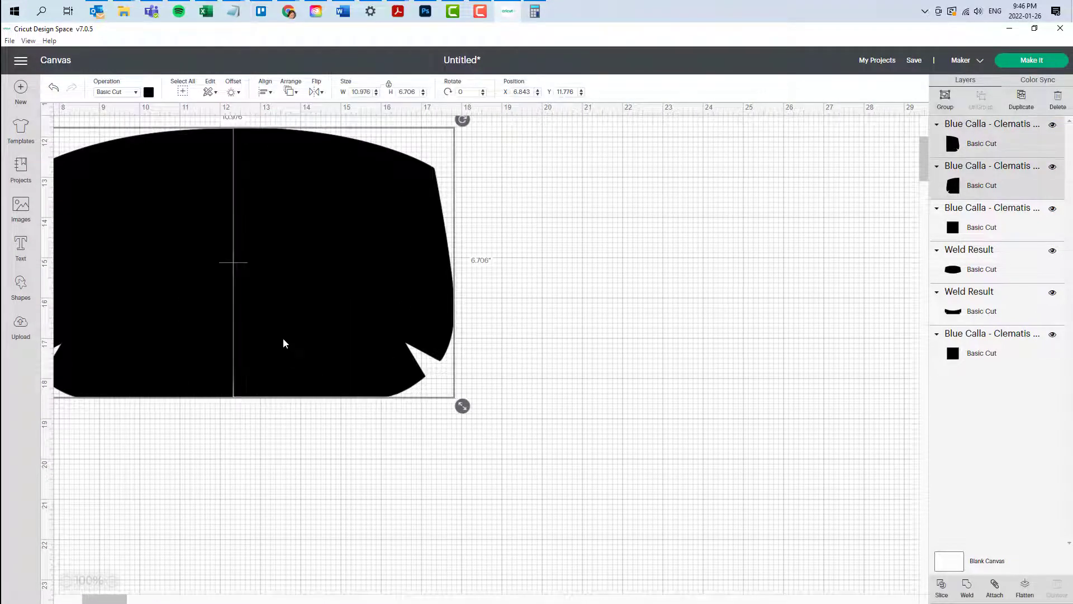
{"action": "left_click", "coordinate": [265, 93]}
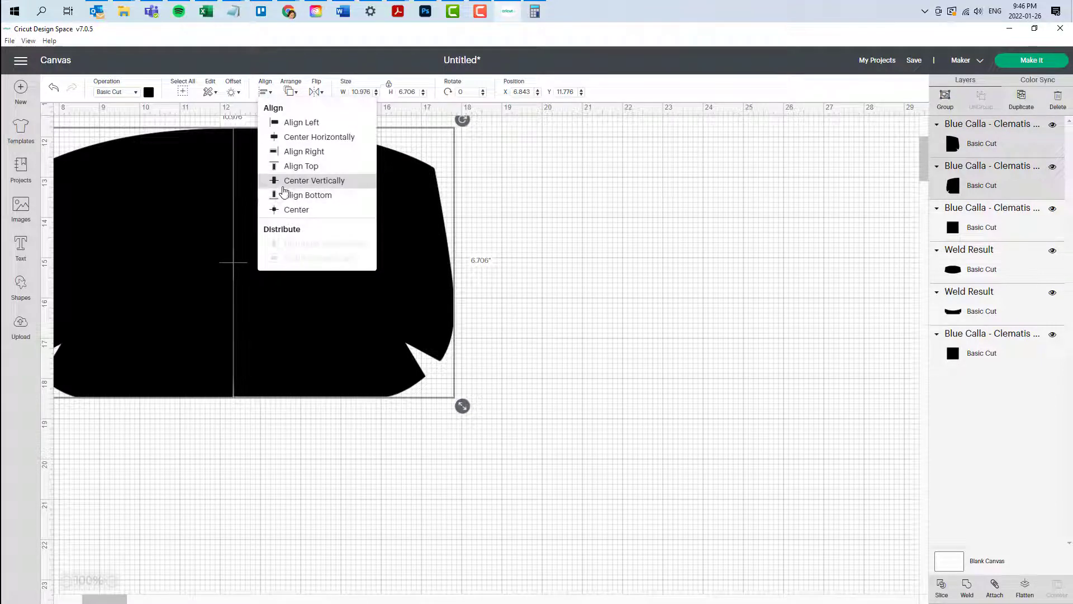
{"action": "left_click", "coordinate": [283, 180]}
{"action": "left_click", "coordinate": [527, 407]}
Weld the left and right halves into one piece.
{"action": "left_click", "coordinate": [297, 348]}
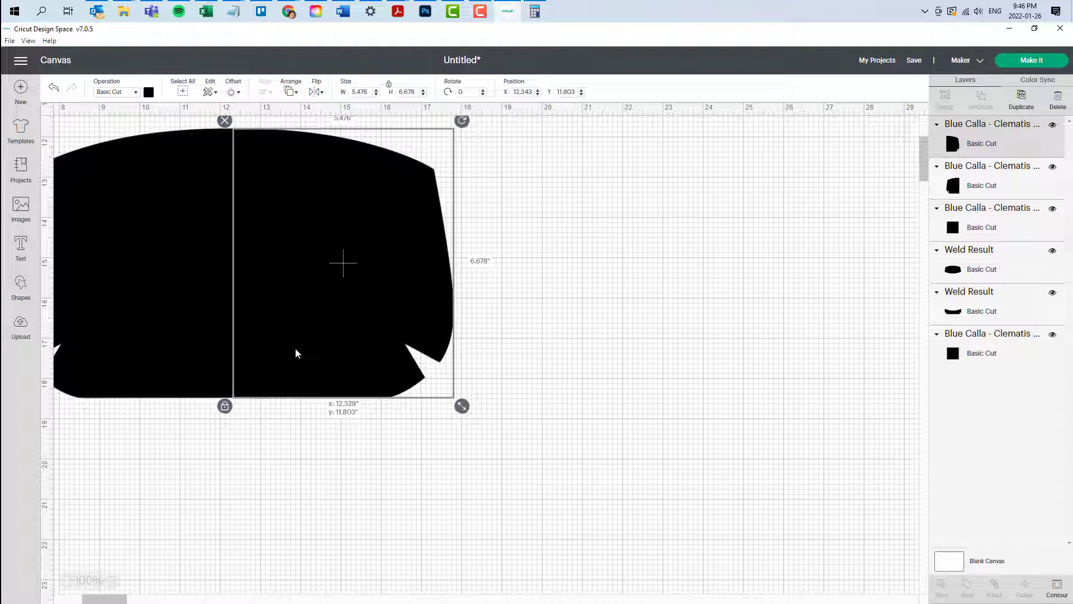
{"action": "left_click", "coordinate": [301, 434]}
{"action": "left_click", "coordinate": [200, 327]}
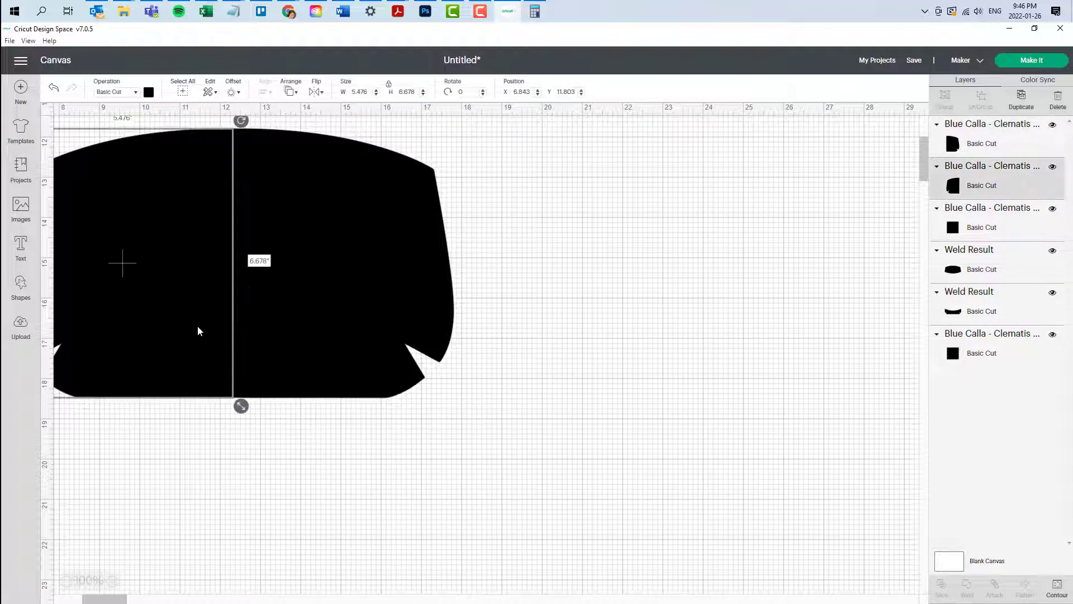
{"action": "left_click", "coordinate": [298, 322], "text": "shift"}
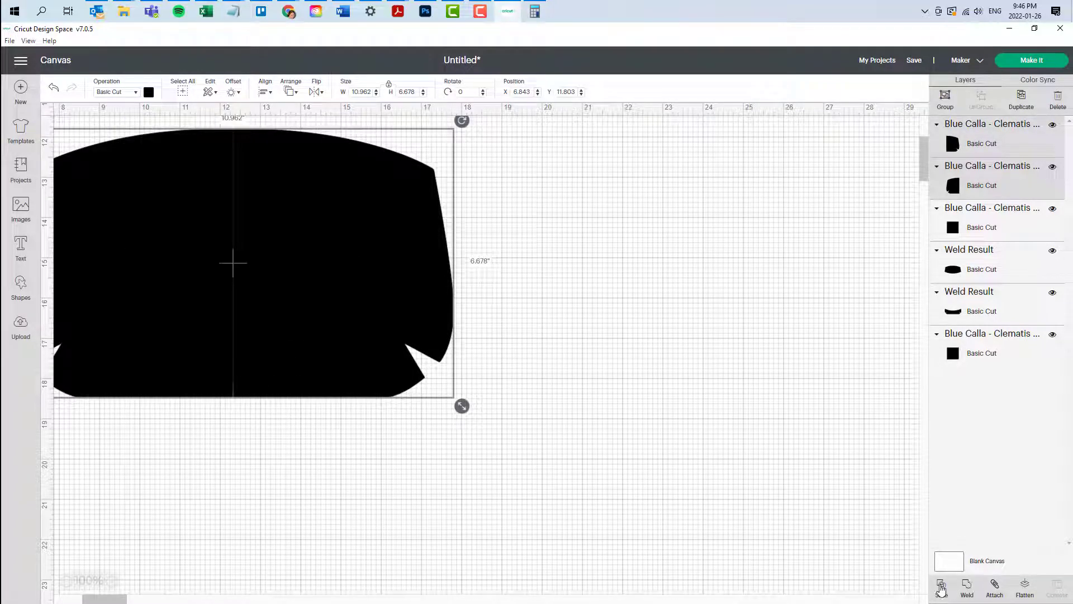
{"action": "left_click", "coordinate": [967, 586]}
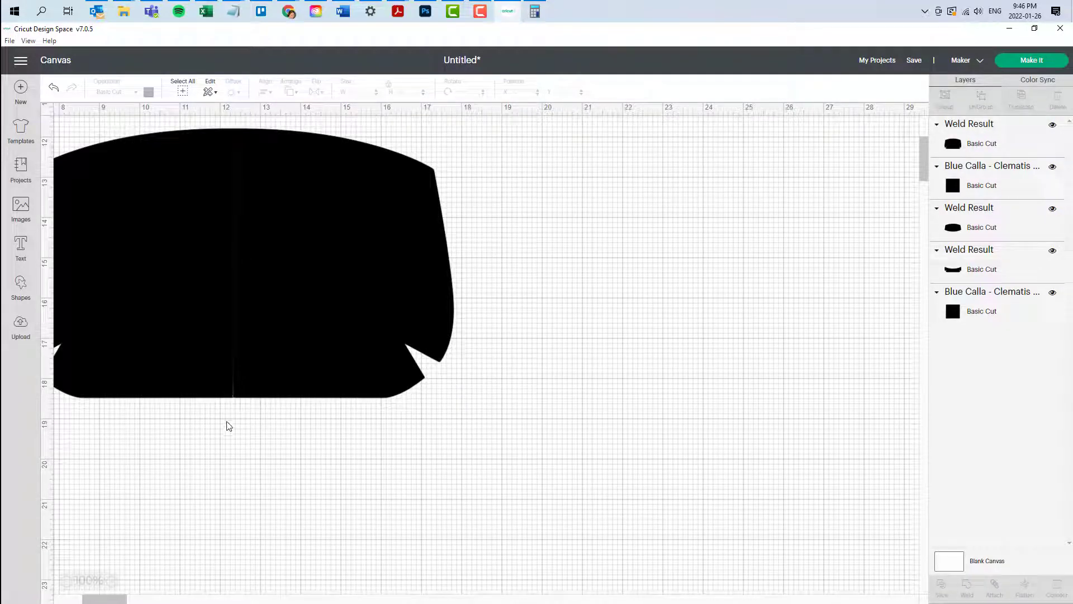
Inspect the seam, undo and redo the weld, and re-weld the large shape.
{"action": "left_click", "coordinate": [110, 581]}
{"action": "left_click", "coordinate": [111, 581]}
{"action": "scroll", "coordinate": [211, 525], "scroll_direction": "left", "scroll_amount": 5}
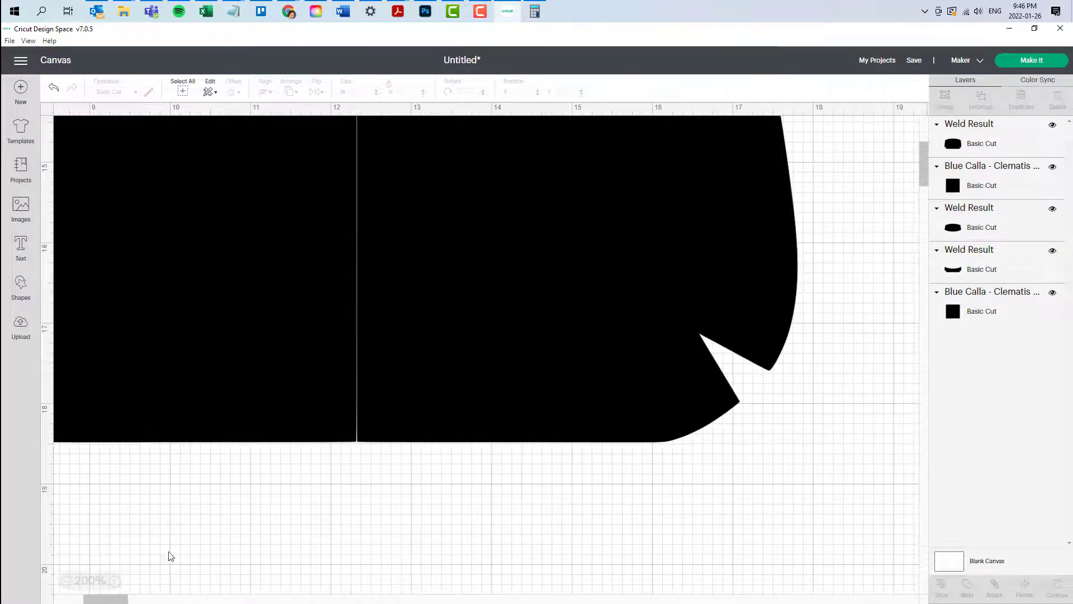
{"action": "left_click", "coordinate": [287, 350]}
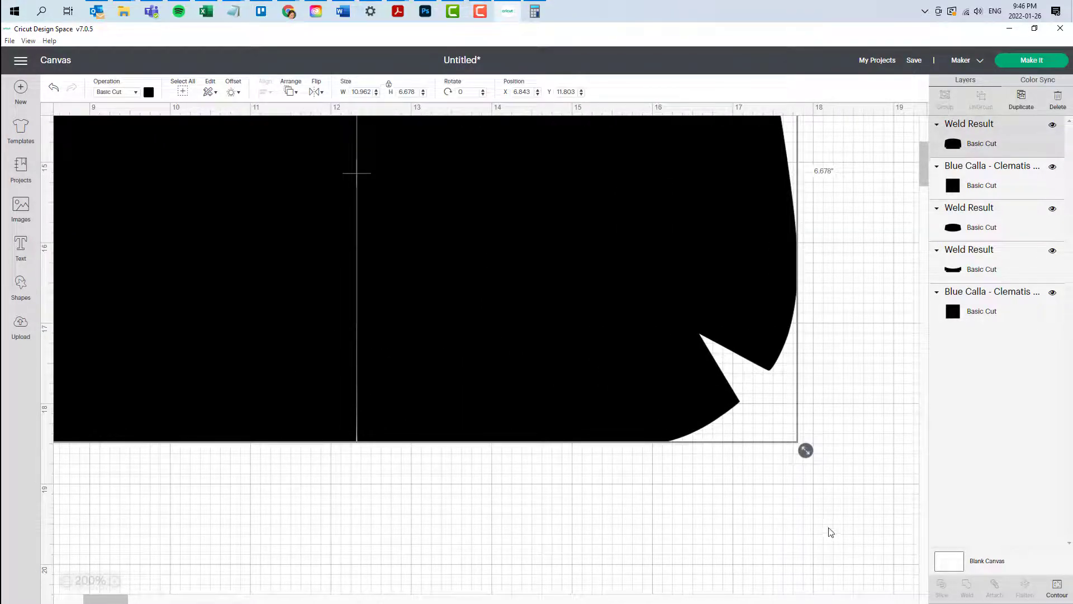
{"action": "key", "text": "ctrl+z"}
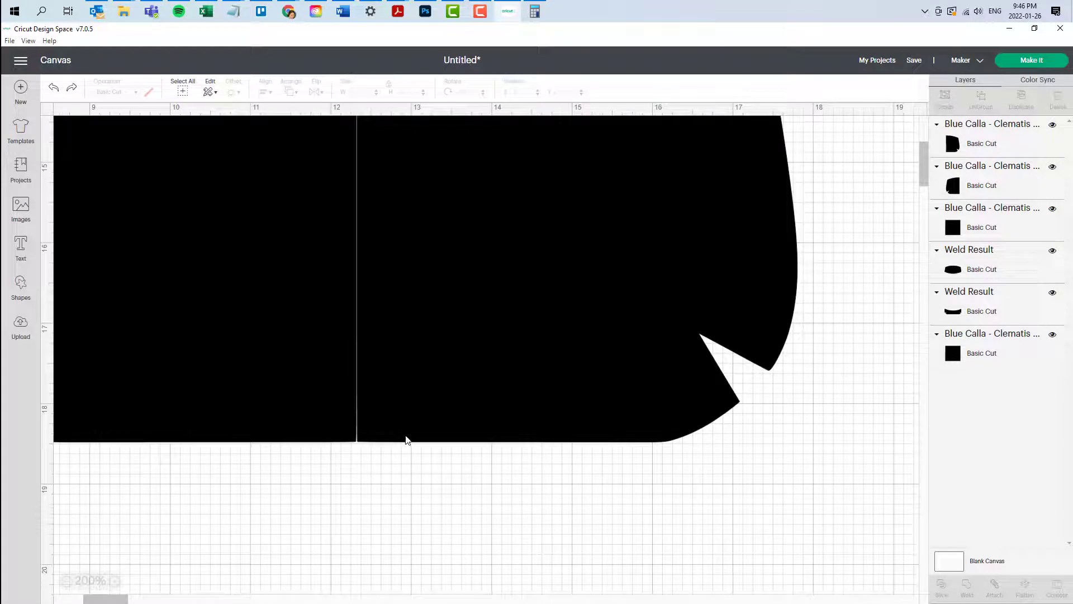
{"action": "left_click", "coordinate": [412, 434]}
{"action": "key", "text": "ctrl+y"}
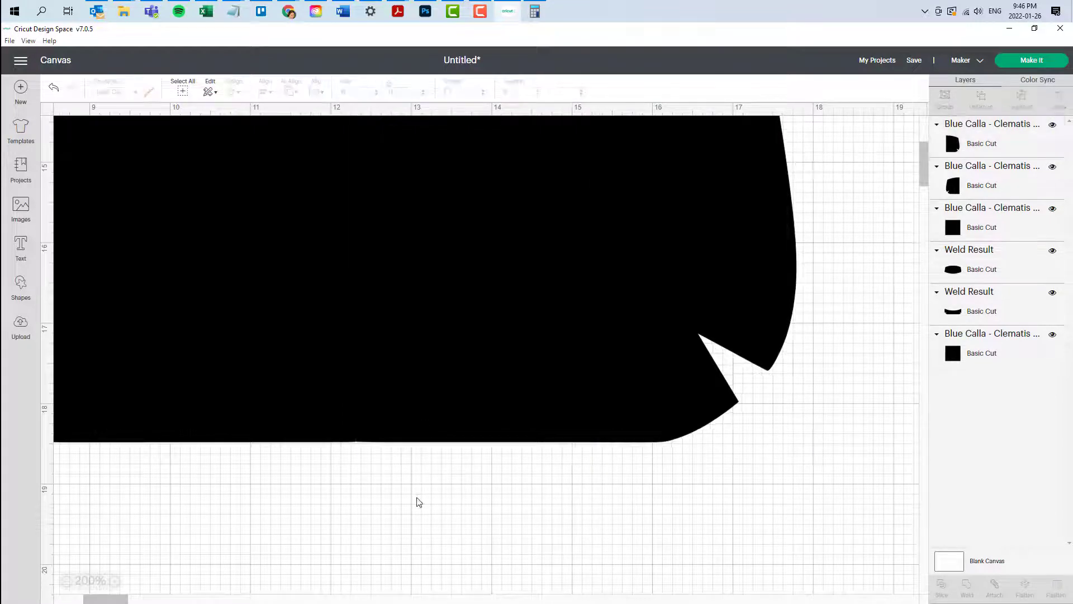
{"action": "left_click", "coordinate": [341, 408]}
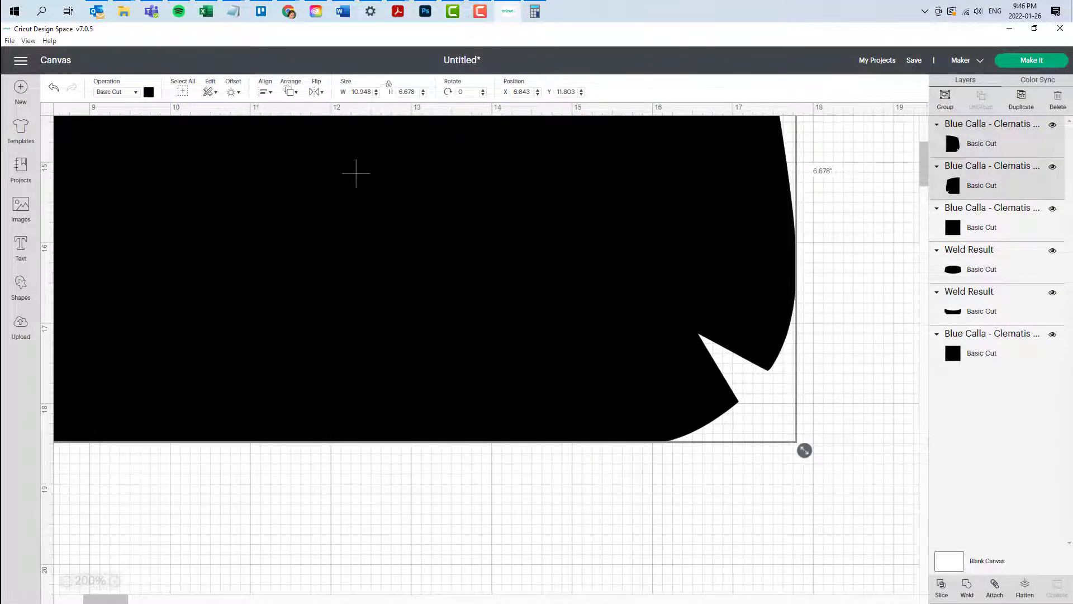
{"action": "left_click", "coordinate": [967, 588]}
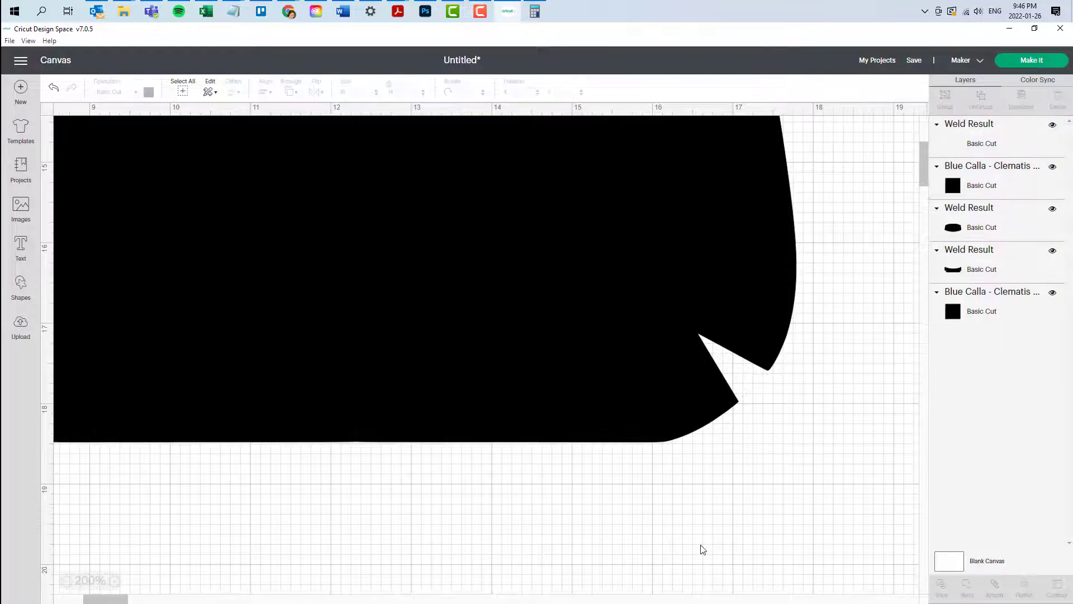
{"action": "scroll", "coordinate": [699, 531], "scroll_direction": "up", "scroll_amount": 5}
{"action": "scroll", "coordinate": [743, 419], "scroll_direction": "down", "scroll_amount": 5}
{"action": "left_click", "coordinate": [66, 581]}
Undo and redo the weld and a piece move to check the large shape.
{"action": "left_click", "coordinate": [66, 581]}
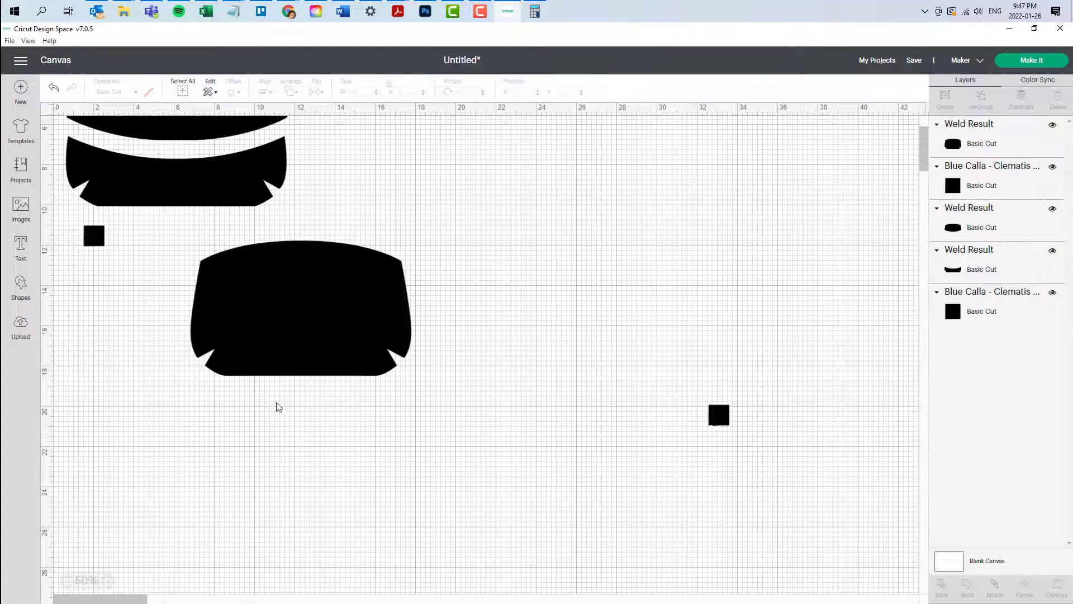
{"action": "key", "text": "ctrl+z"}
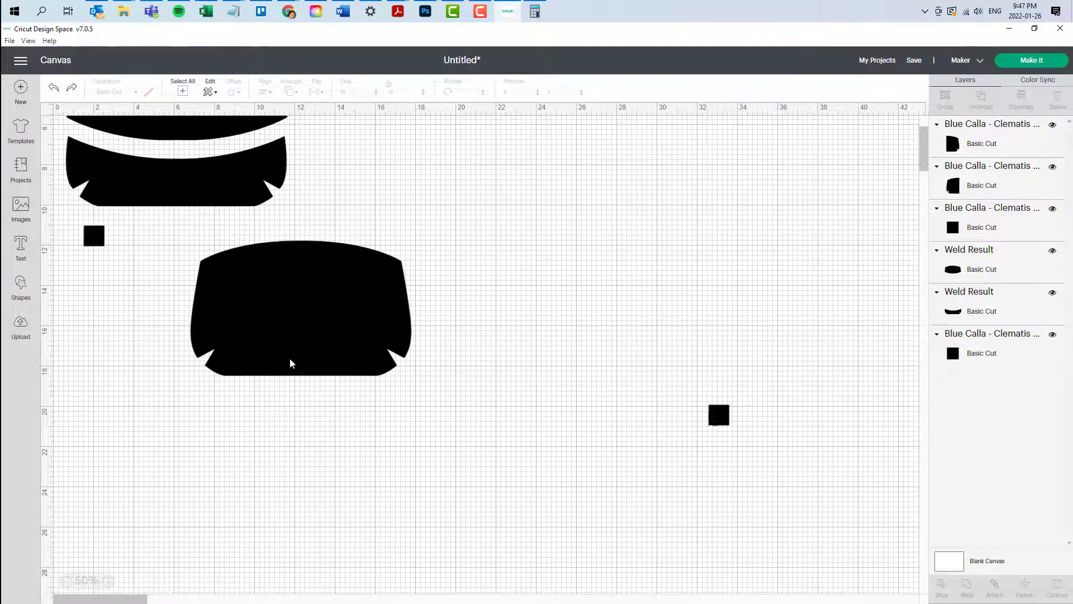
{"action": "left_click_drag", "start_coordinate": [291, 329], "coordinate": [226, 228]}
{"action": "key", "text": "ctrl+z"}
{"action": "key", "text": "ctrl+y"}
{"action": "key", "text": "ctrl+z"}
Move the welded large panel up beside the other pattern pieces.
{"action": "left_click_drag", "start_coordinate": [166, 264], "coordinate": [441, 369]}
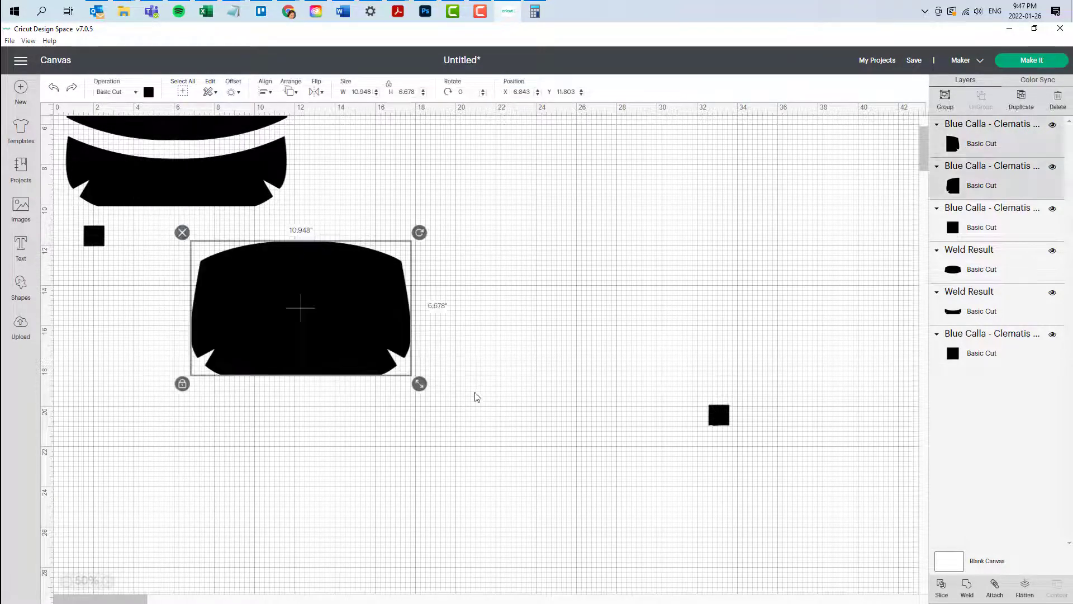
{"action": "left_click", "coordinate": [933, 581]}
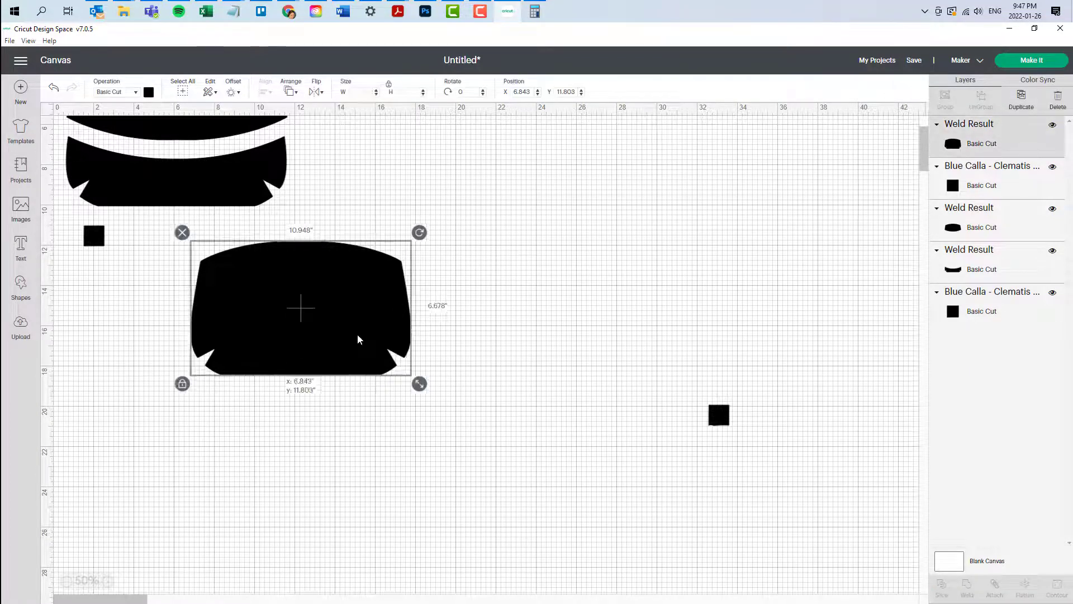
{"action": "left_click_drag", "start_coordinate": [357, 334], "coordinate": [451, 320]}
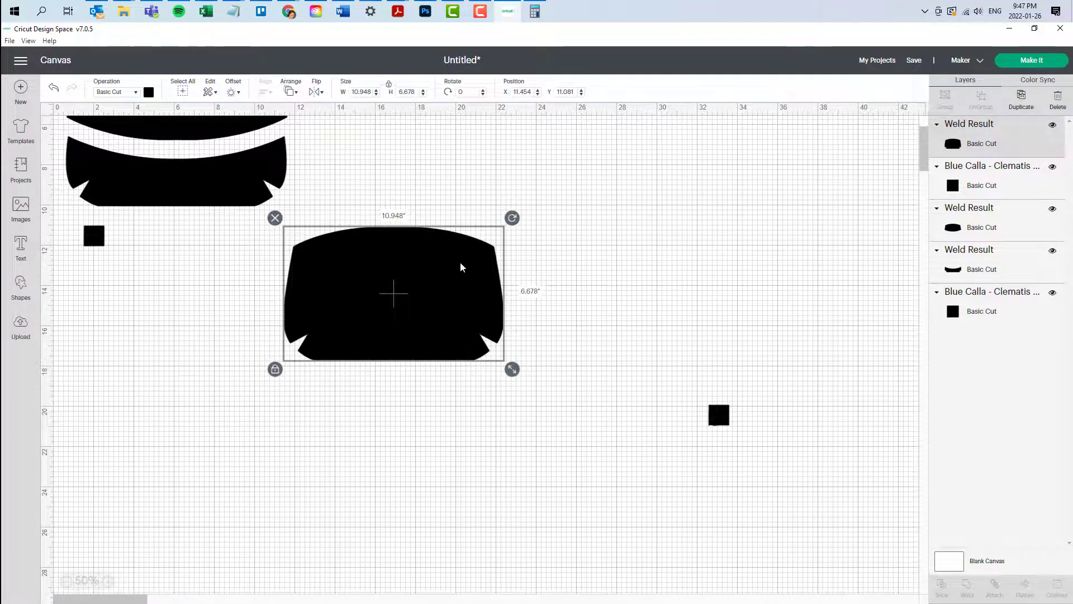
{"action": "left_click", "coordinate": [111, 581]}
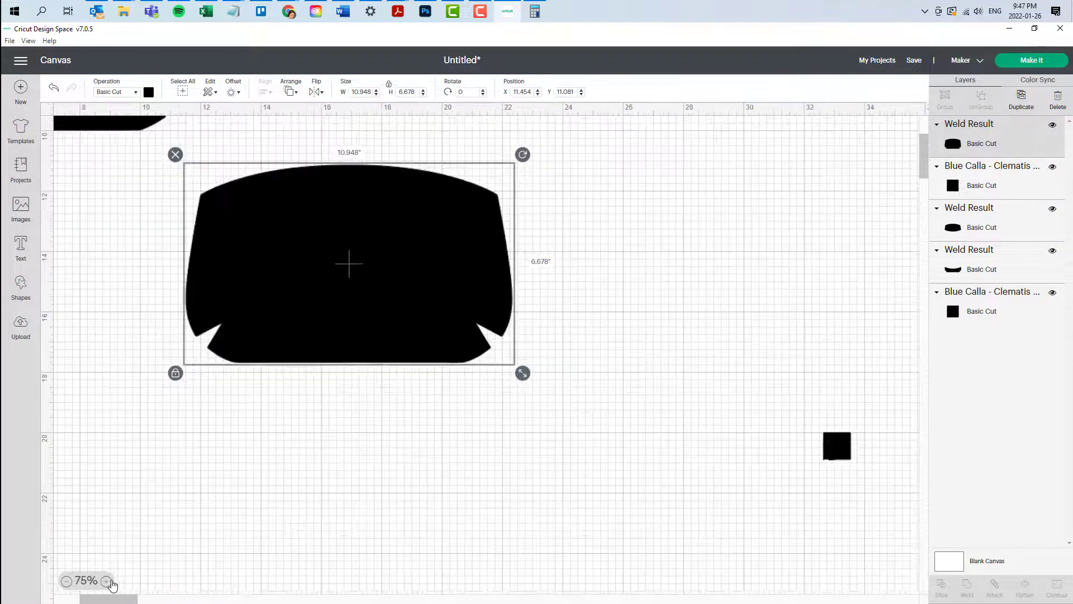
{"action": "left_click", "coordinate": [112, 581]}
{"action": "left_click", "coordinate": [111, 582]}
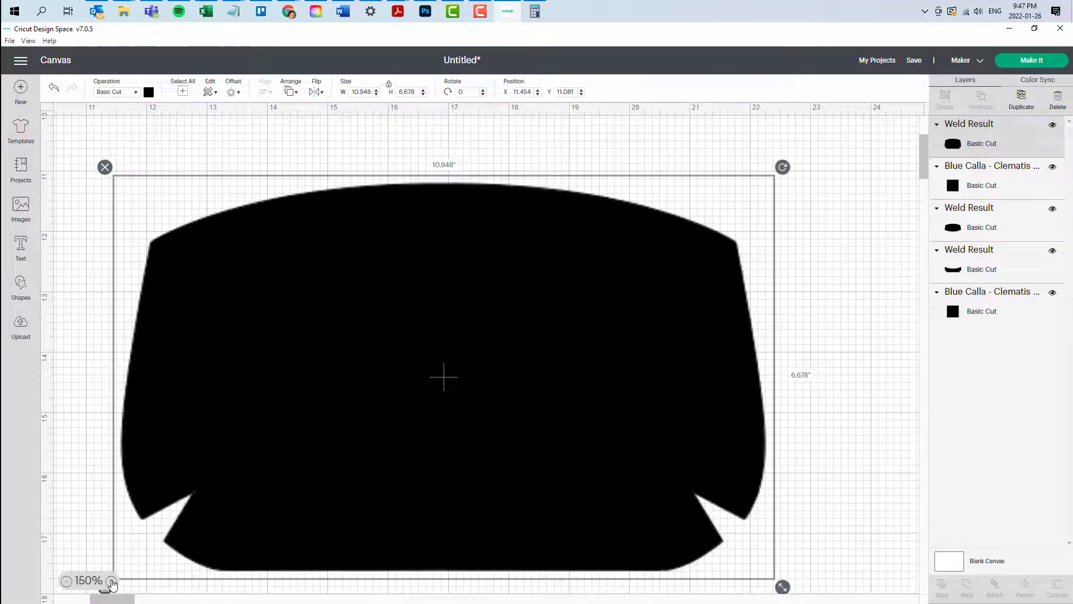
{"action": "left_click", "coordinate": [67, 581]}
{"action": "left_click_drag", "start_coordinate": [106, 464], "coordinate": [274, 520]}
{"action": "mouse_move", "coordinate": [407, 404]}
{"action": "left_mouse_down"}
{"action": "mouse_move", "coordinate": [218, 243]}
{"action": "mouse_move", "coordinate": [501, 260]}
{"action": "left_mouse_up"}
Colour the curved lower piece red, the upper piece light purple, and the large piece green.
{"action": "left_click", "coordinate": [158, 255]}
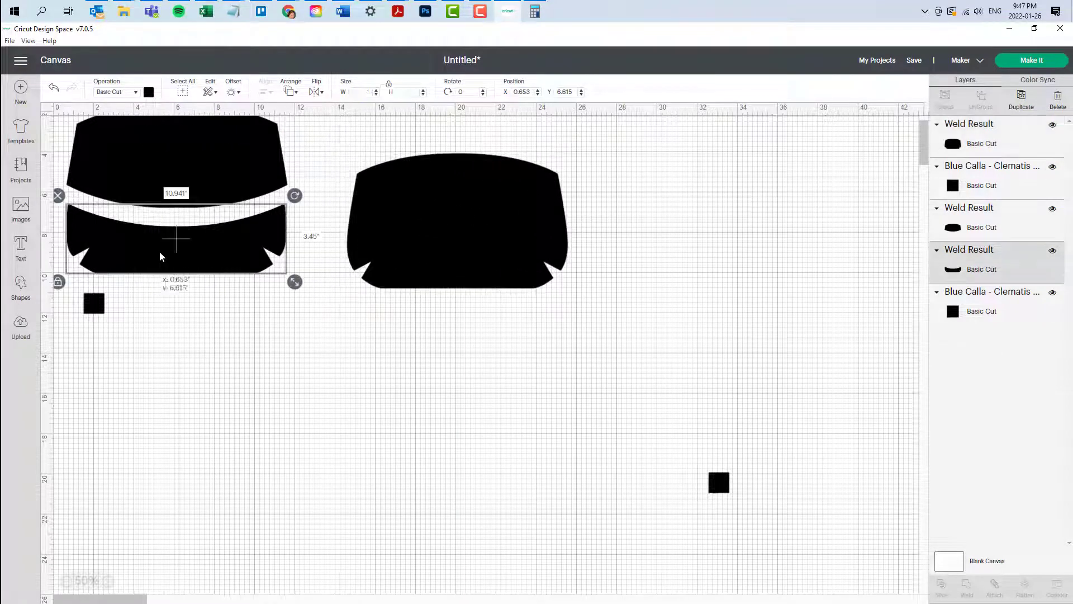
{"action": "left_click", "coordinate": [149, 92]}
{"action": "left_click", "coordinate": [161, 172]}
{"action": "left_click", "coordinate": [123, 152]}
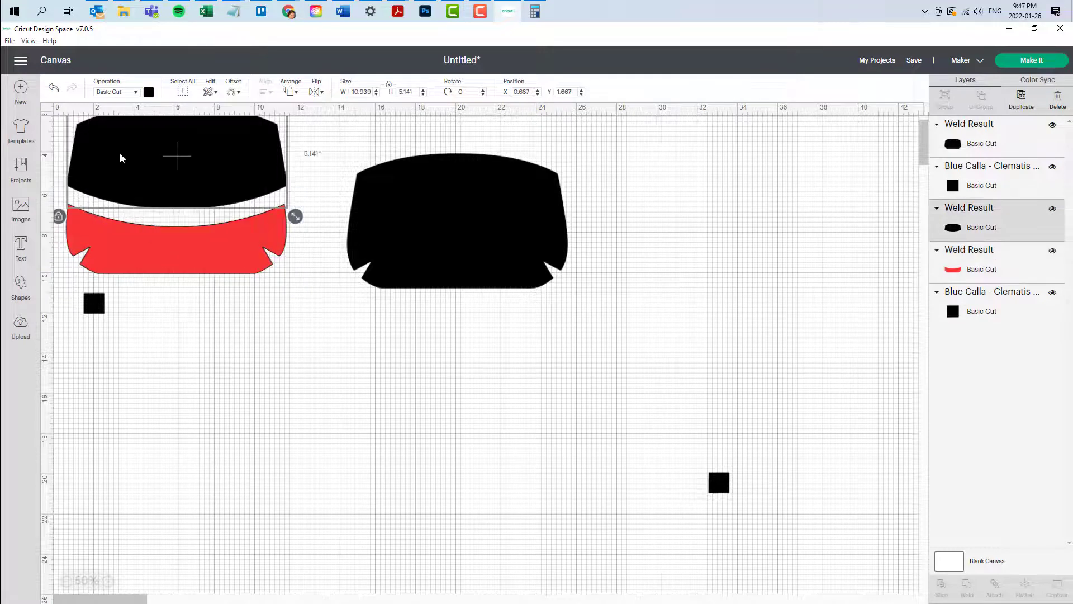
{"action": "left_click", "coordinate": [148, 94]}
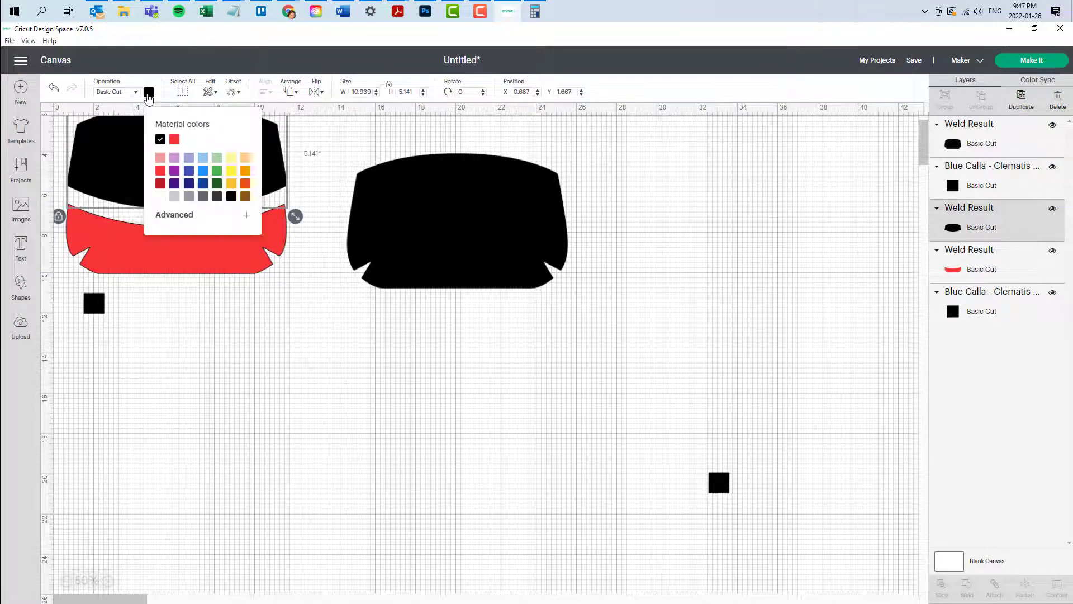
{"action": "left_click", "coordinate": [172, 160]}
{"action": "left_click", "coordinate": [380, 212]}
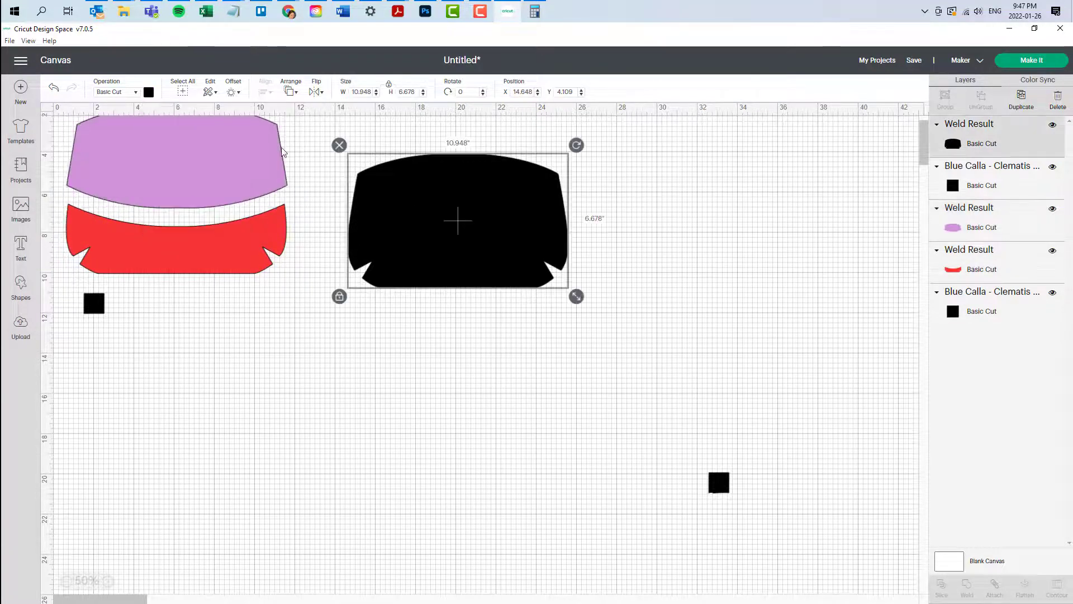
{"action": "left_click", "coordinate": [148, 94]}
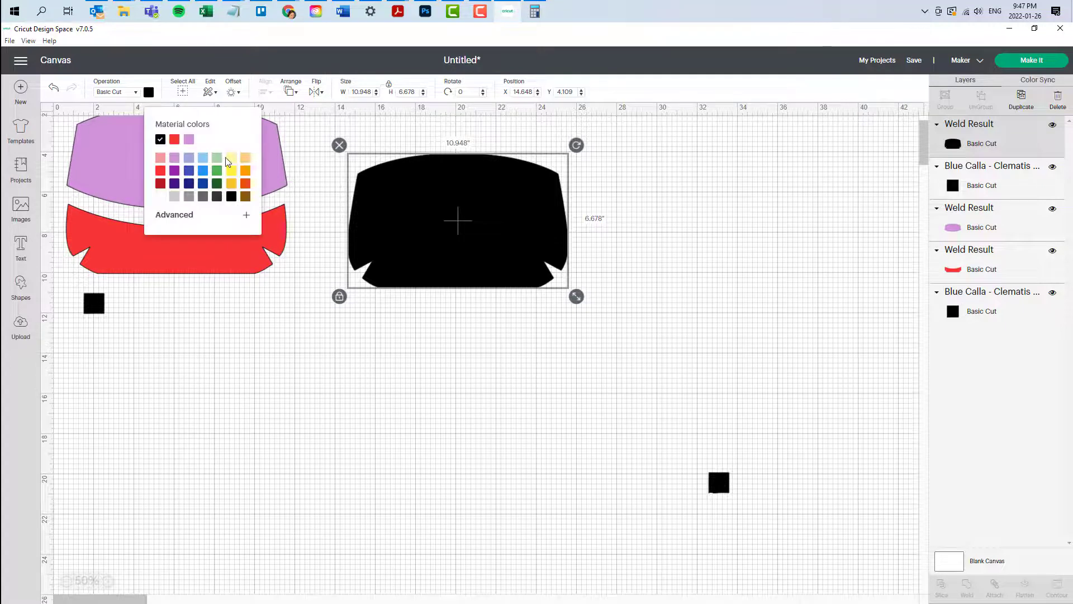
{"action": "left_click", "coordinate": [217, 171]}
{"action": "left_click", "coordinate": [245, 352]}
Duplicate the green, red and purple pieces, placing each copy below its original.
{"action": "left_click", "coordinate": [477, 239]}
{"action": "key", "text": "ctrl+d"}
{"action": "left_click_drag", "start_coordinate": [474, 226], "coordinate": [472, 379]}
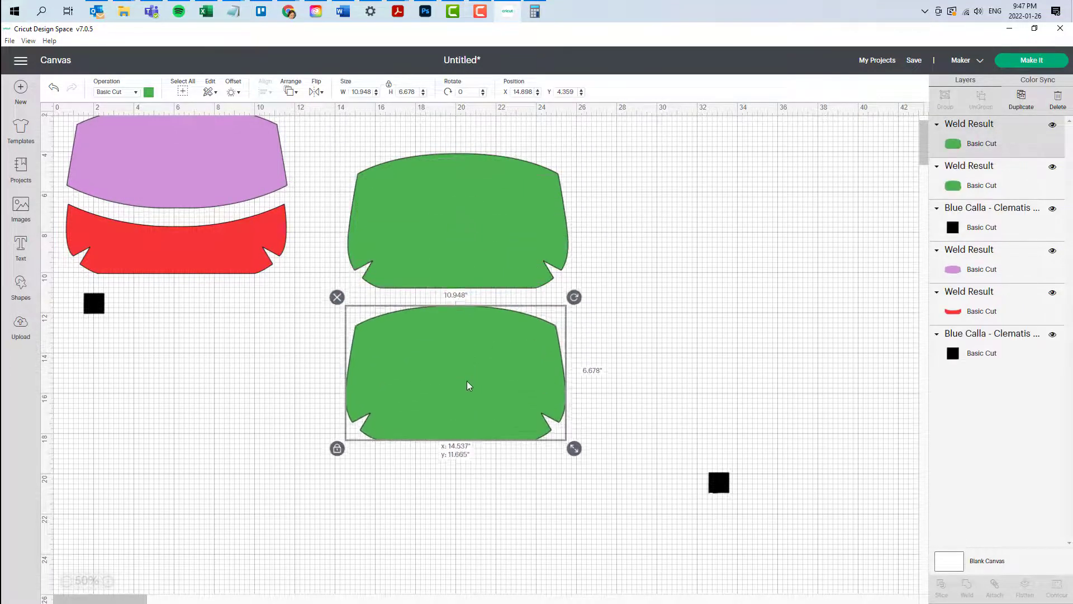
{"action": "left_click", "coordinate": [179, 263]}
{"action": "key", "text": "ctrl+d"}
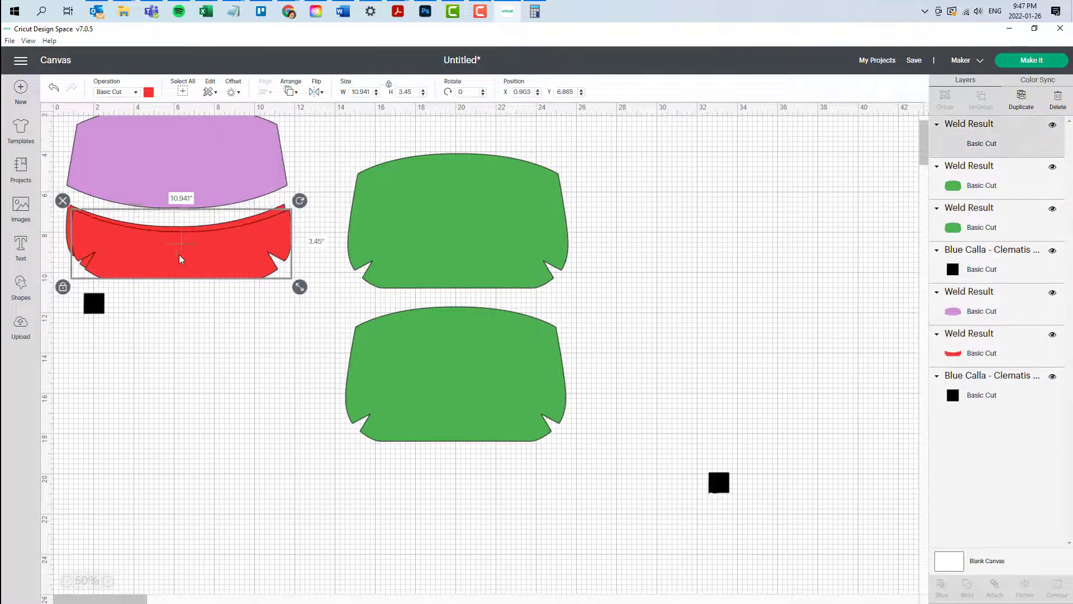
{"action": "mouse_move", "coordinate": [180, 258]}
{"action": "left_mouse_down"}
{"action": "mouse_move", "coordinate": [188, 384]}
{"action": "mouse_move", "coordinate": [186, 367]}
{"action": "left_mouse_up"}
{"action": "left_click", "coordinate": [192, 171]}
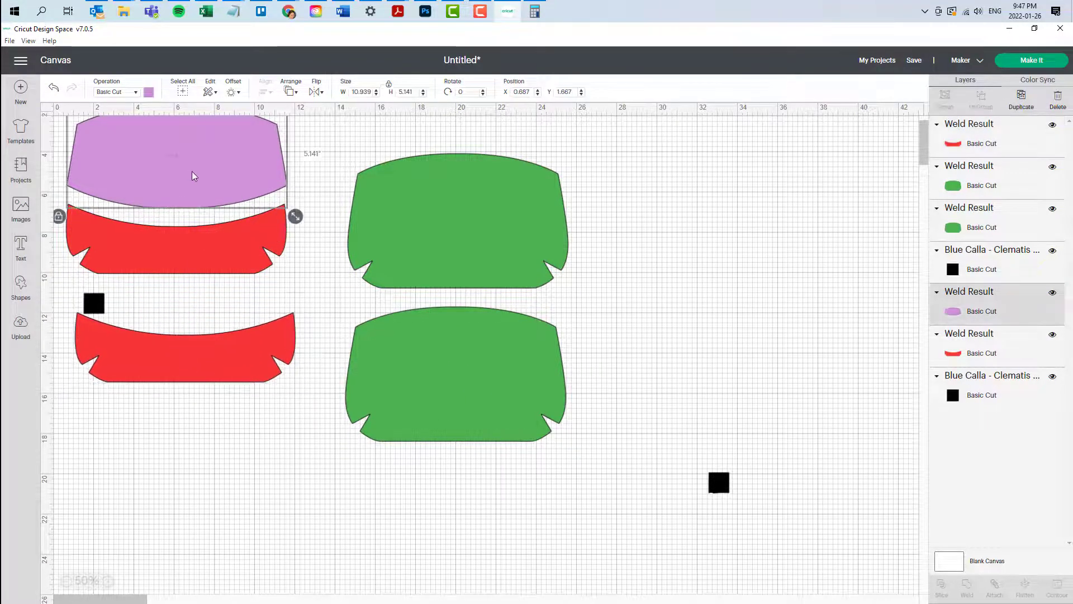
{"action": "key", "text": "ctrl+d"}
{"action": "left_click_drag", "start_coordinate": [192, 173], "coordinate": [207, 470]}
Delete both black reference squares.
{"action": "left_click", "coordinate": [95, 305]}
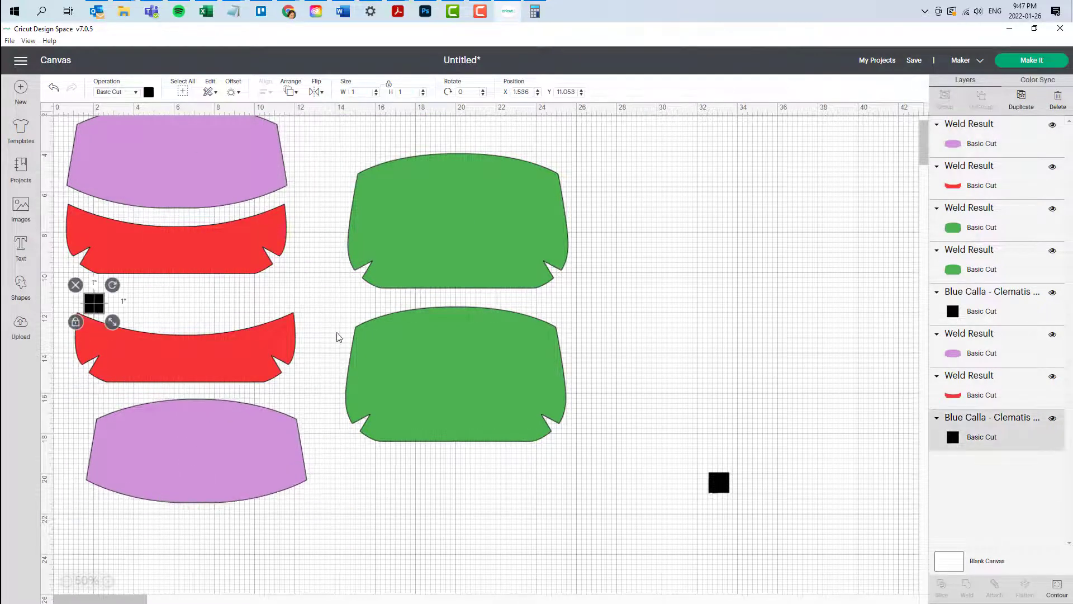
{"action": "key", "text": "Delete"}
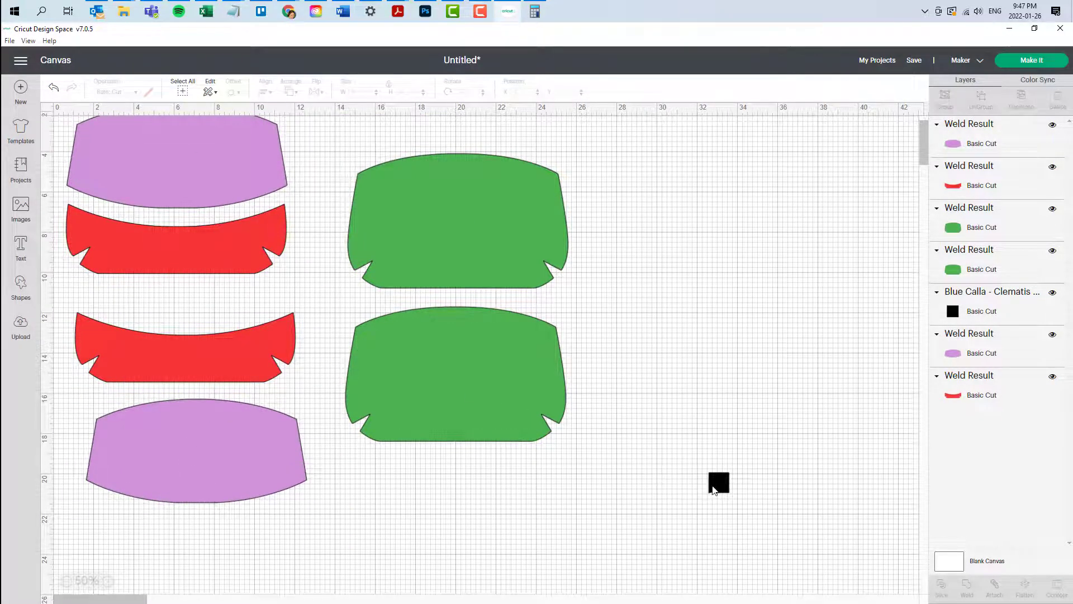
{"action": "left_click", "coordinate": [719, 486]}
{"action": "key", "text": "Delete"}
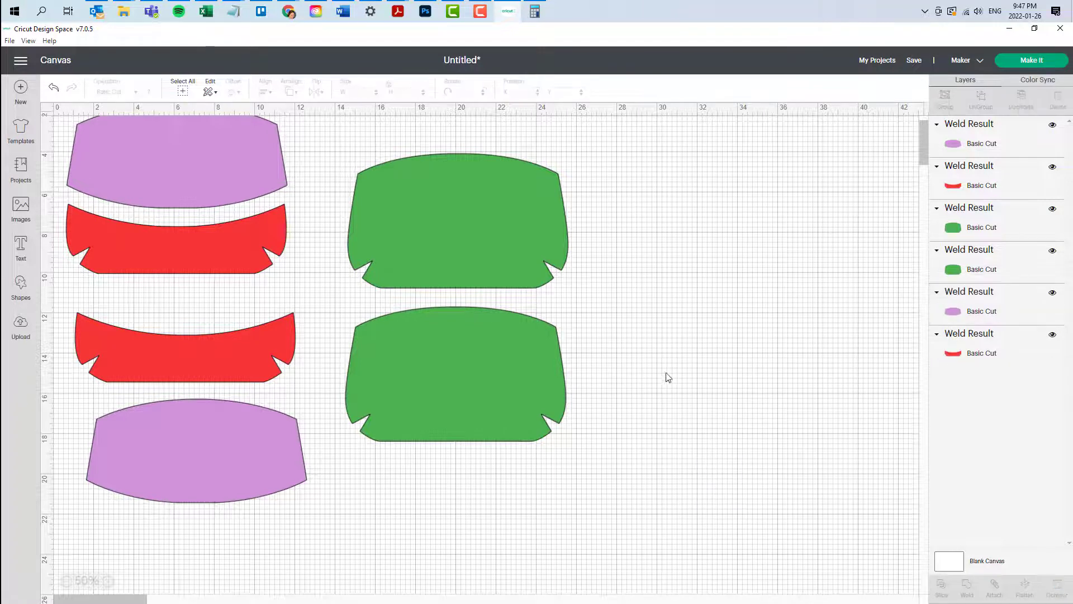
Preview the cut mats and set the green mat to 12 in x 24 in.
{"action": "left_click", "coordinate": [1036, 59]}
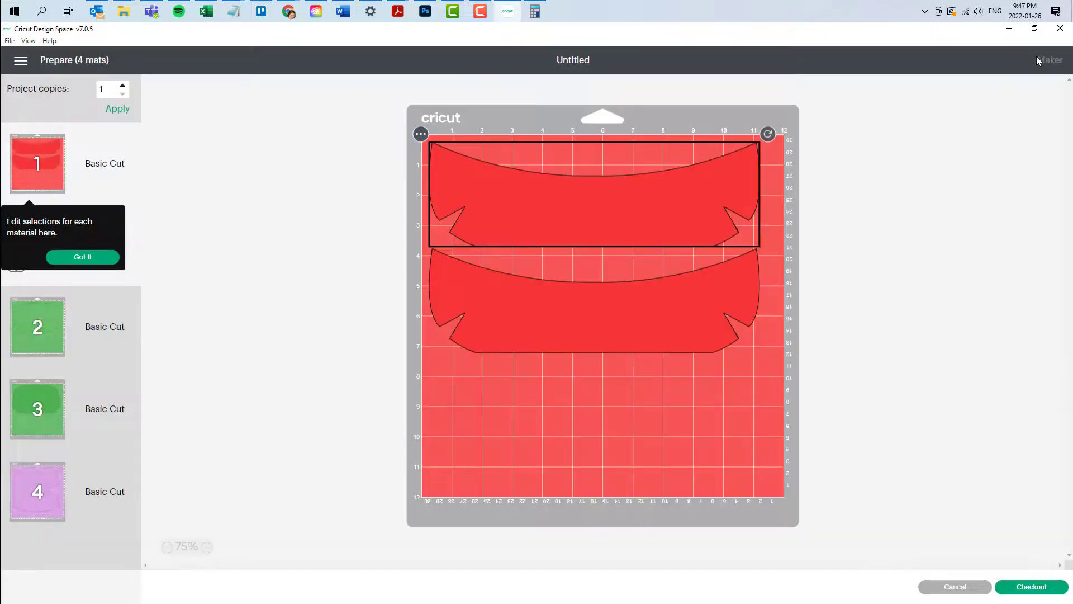
{"action": "left_click", "coordinate": [87, 257]}
{"action": "left_click", "coordinate": [35, 344]}
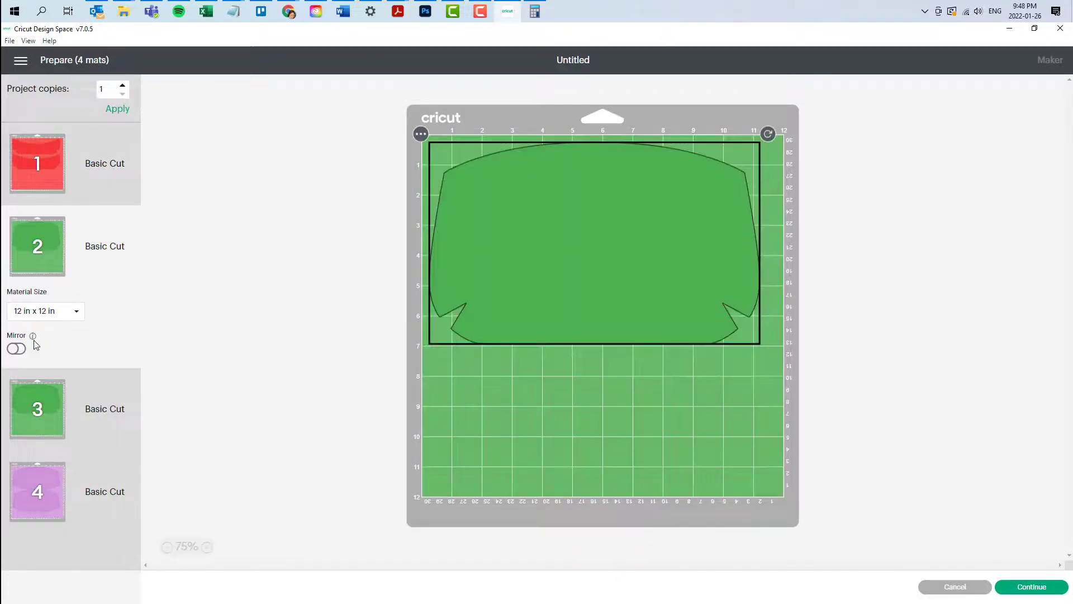
{"action": "left_click", "coordinate": [31, 401]}
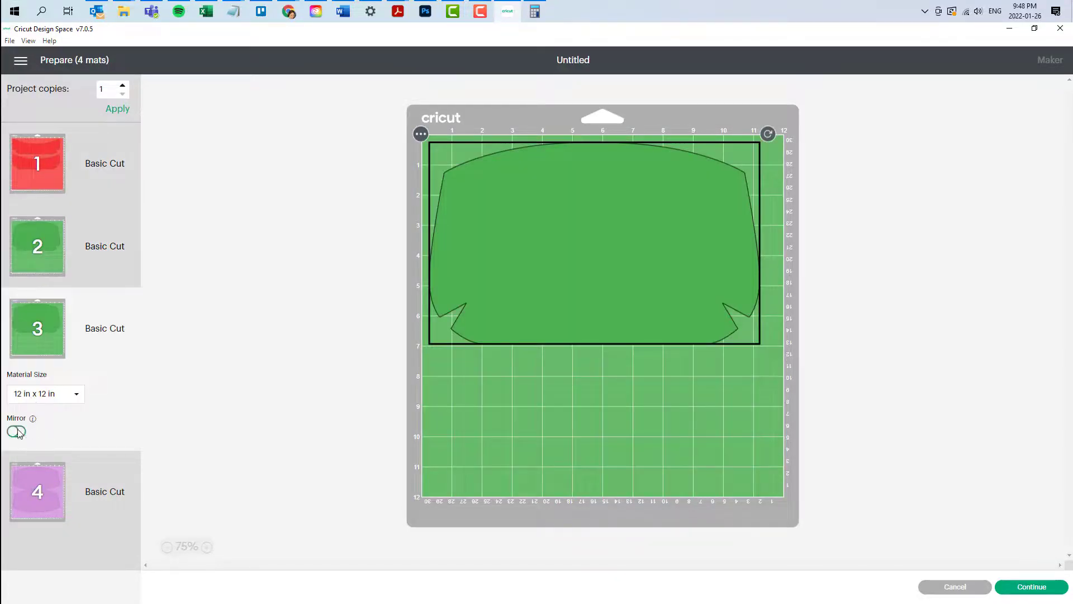
{"action": "left_click", "coordinate": [72, 398]}
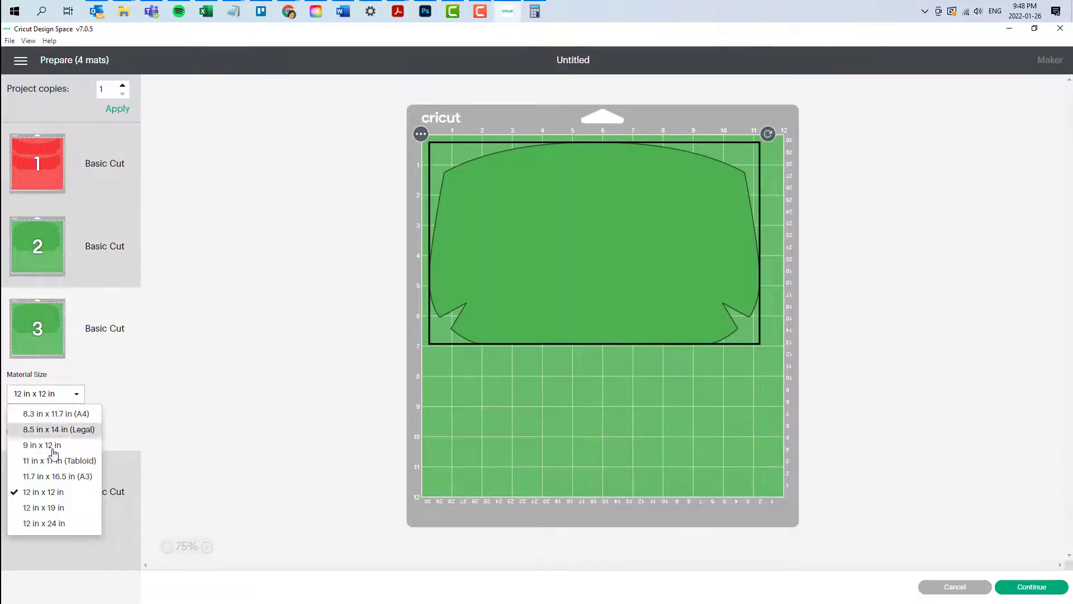
{"action": "left_click", "coordinate": [47, 524]}
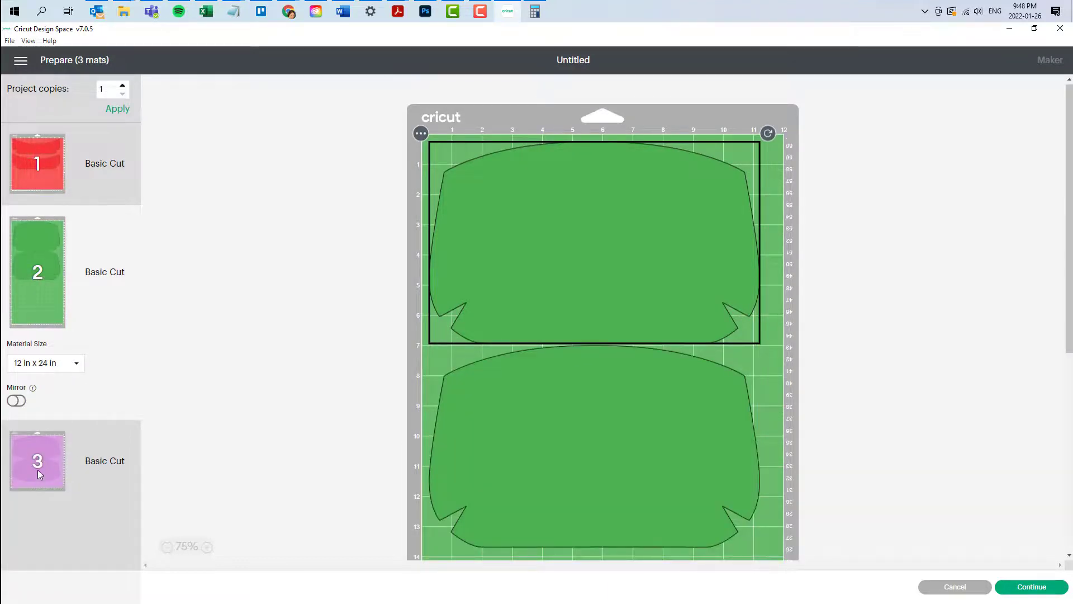
Review the red, green and purple mats, then return to the canvas.
{"action": "left_click", "coordinate": [38, 472]}
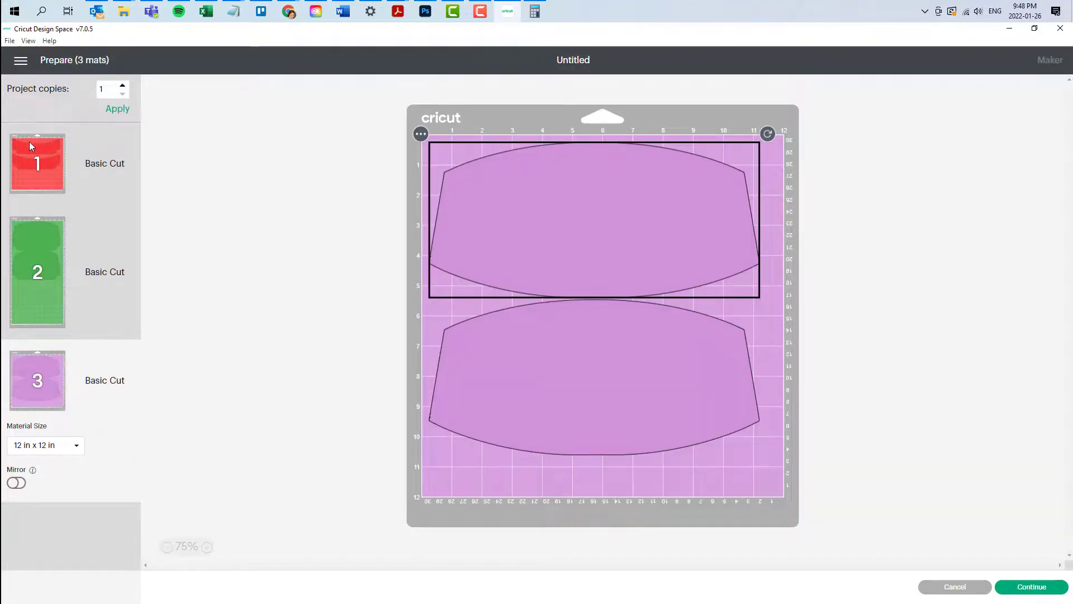
{"action": "left_click", "coordinate": [29, 142]}
{"action": "left_click", "coordinate": [48, 350]}
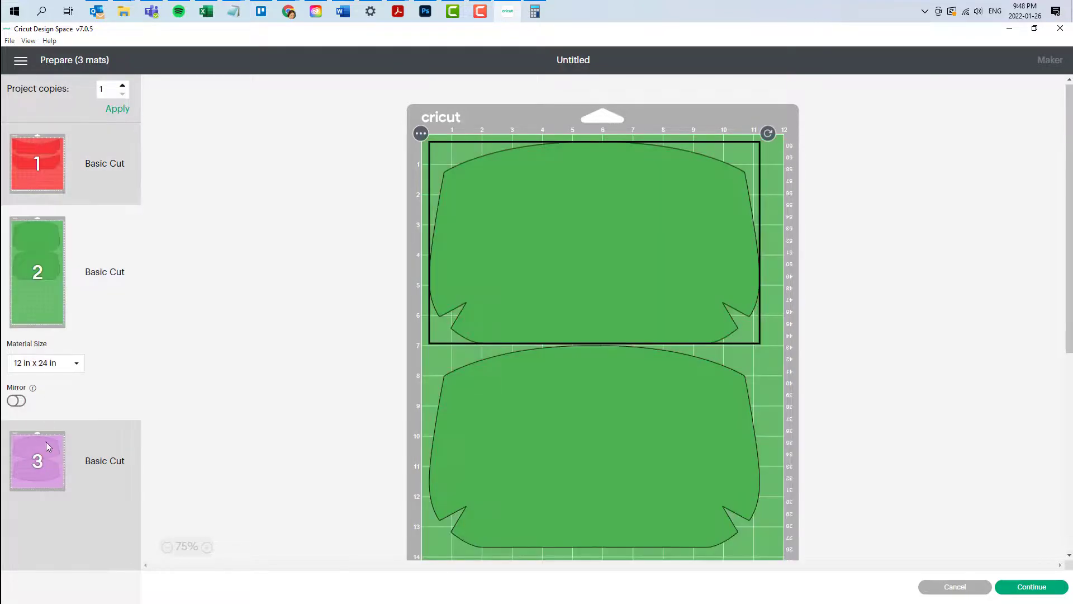
{"action": "left_click", "coordinate": [50, 455]}
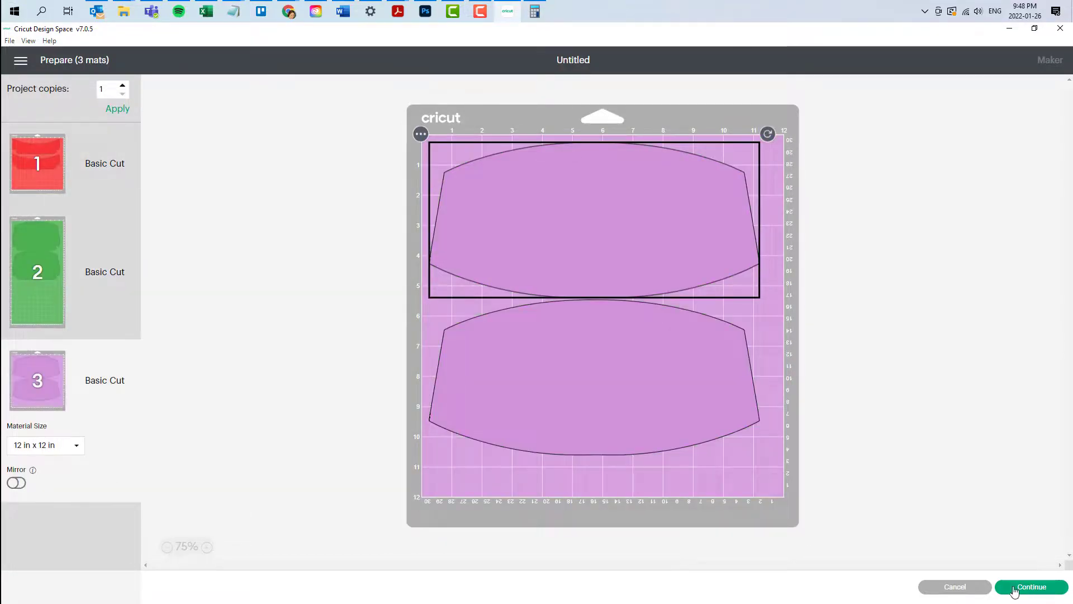
{"action": "left_click", "coordinate": [953, 587]}
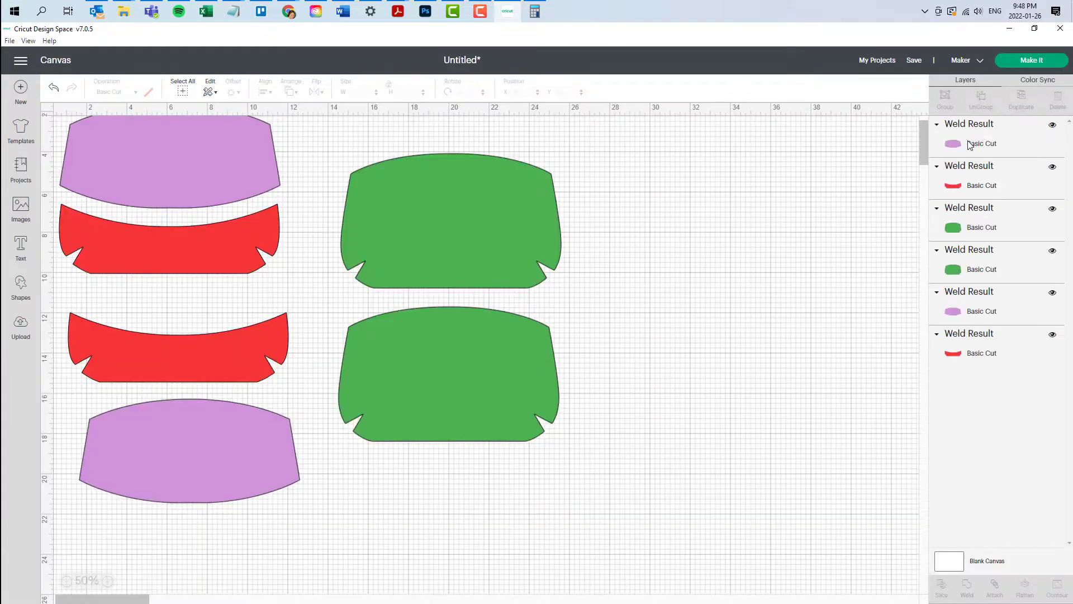